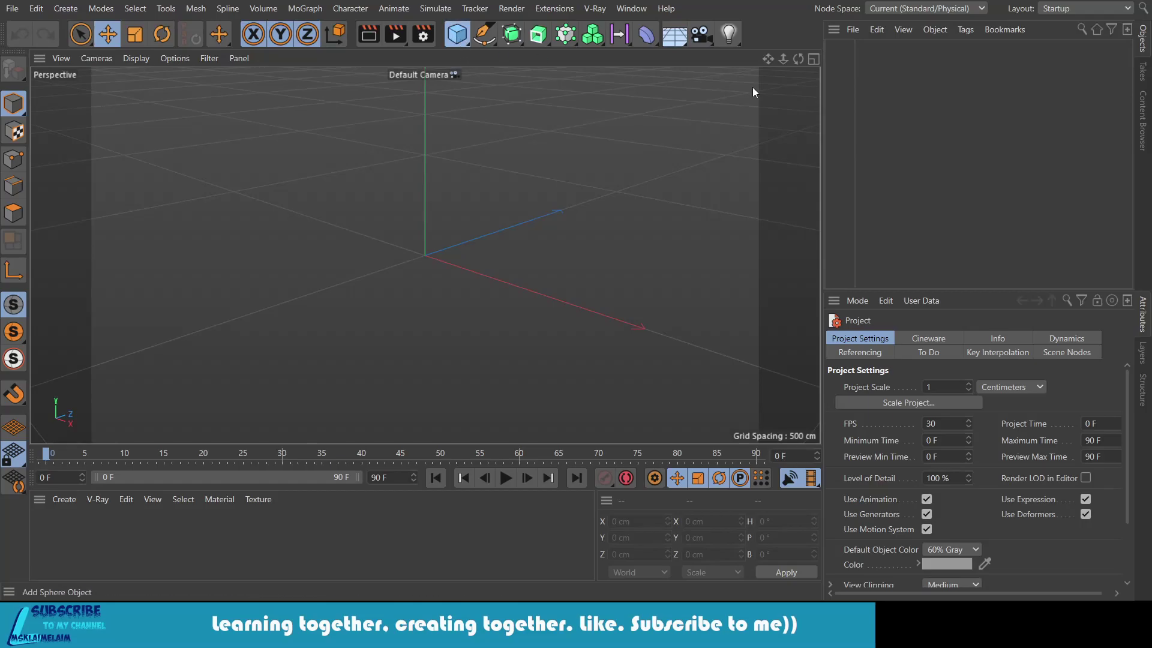
Step: Add a cone with 50 cm top radius, 100 cm height, 2 height and 8 rotation segments
{"action": "left_click", "coordinate": [669, 63]}
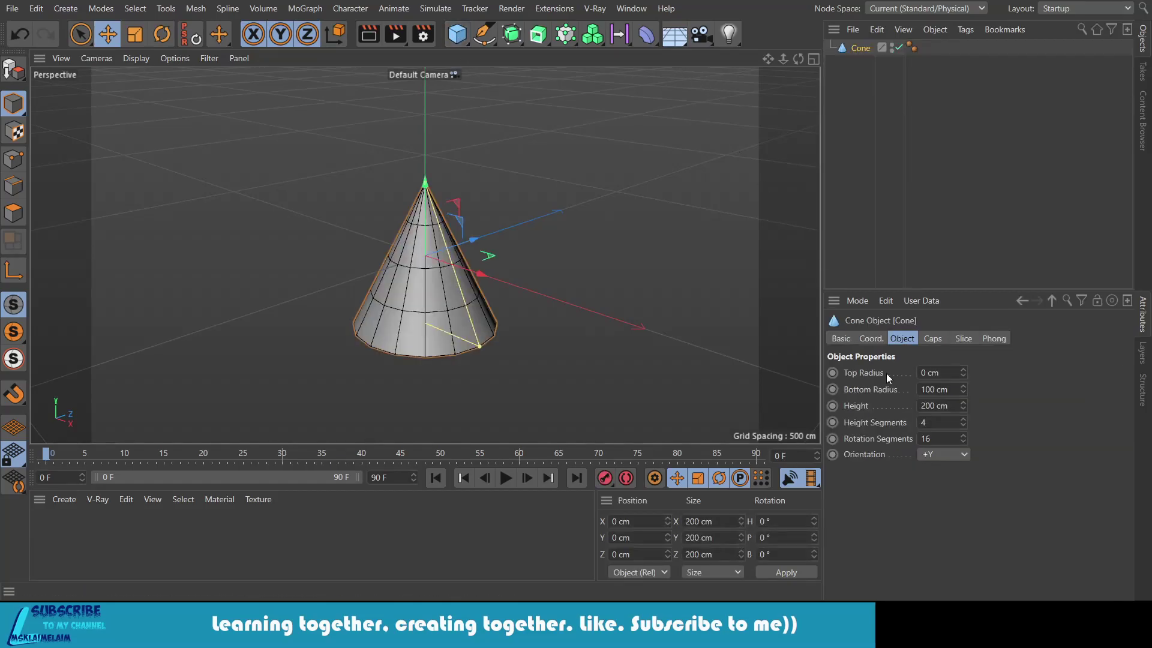
{"action": "double_click", "coordinate": [939, 373]}
{"action": "type", "text": "5"}
{"action": "type", "text": "0"}
{"action": "double_click", "coordinate": [938, 405]}
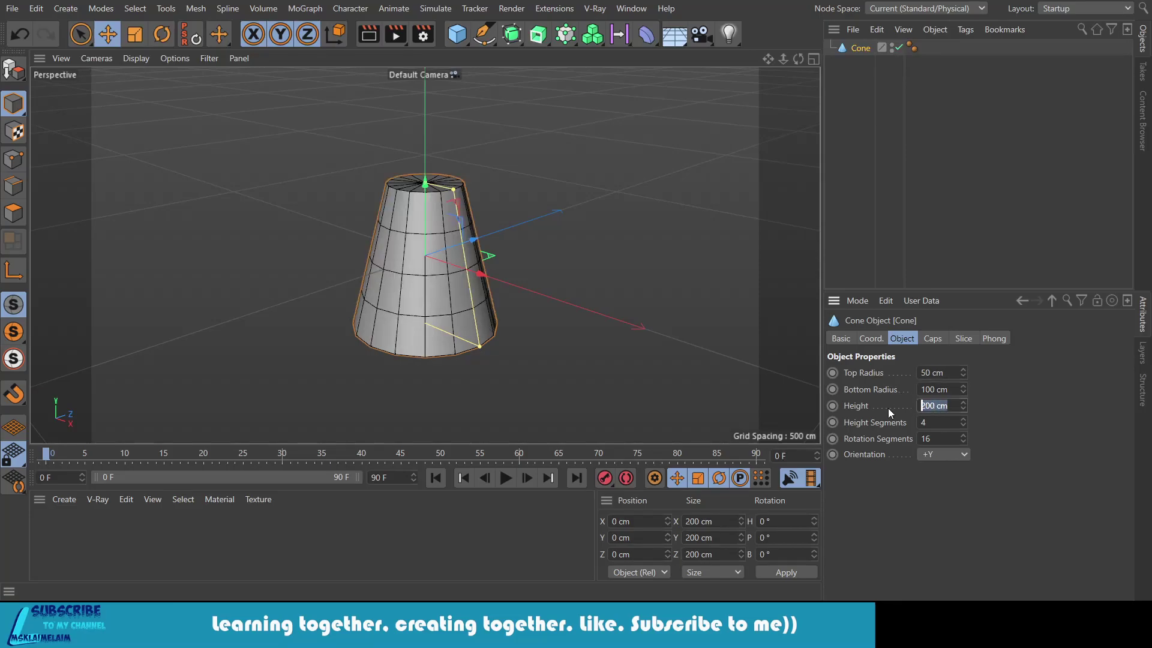
{"action": "type", "text": "100"}
{"action": "key", "text": "Tab"}
{"action": "type", "text": "2"}
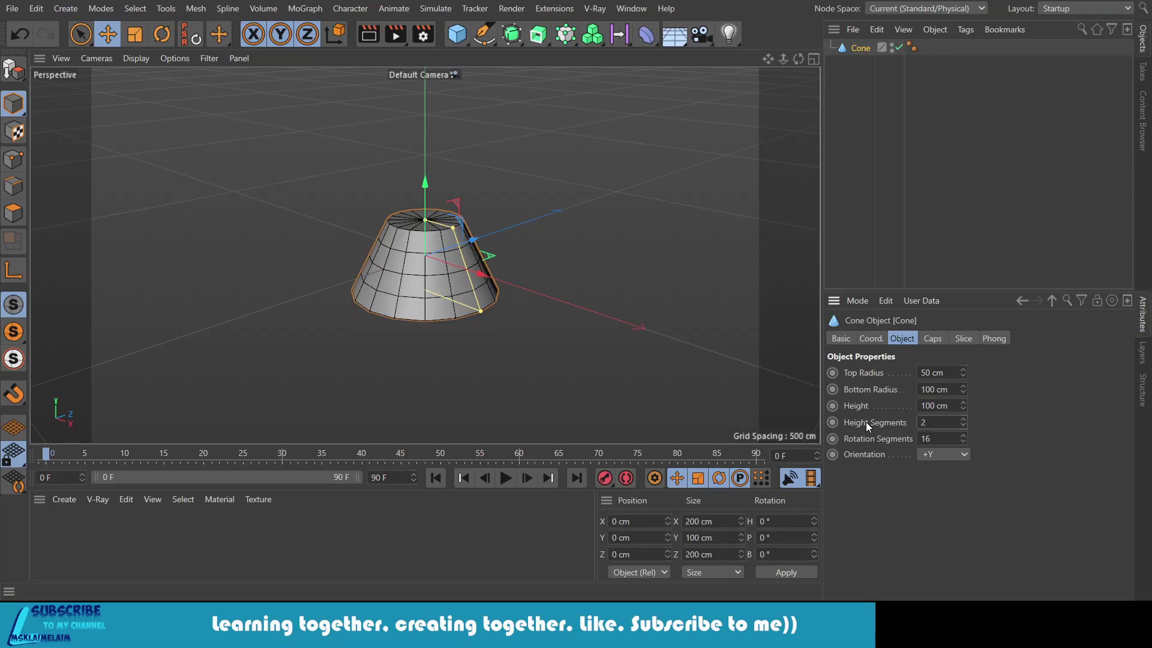
{"action": "double_click", "coordinate": [933, 441]}
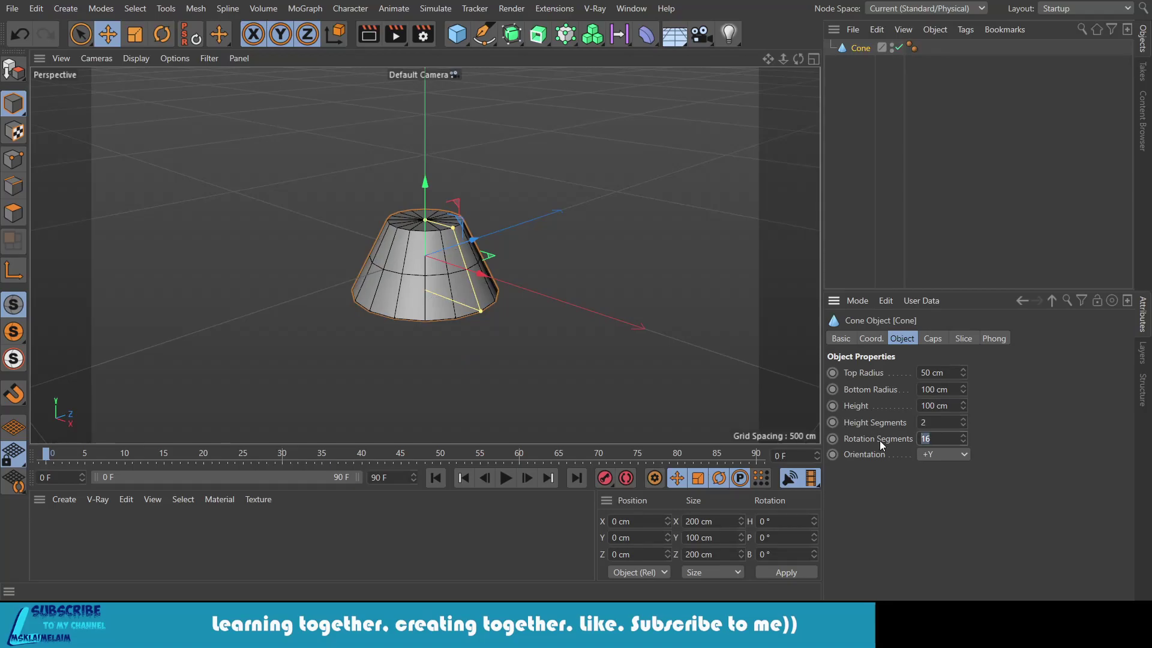
{"action": "type", "text": "8"}
Step: Turn off the cone's caps
{"action": "left_click", "coordinate": [933, 338]}
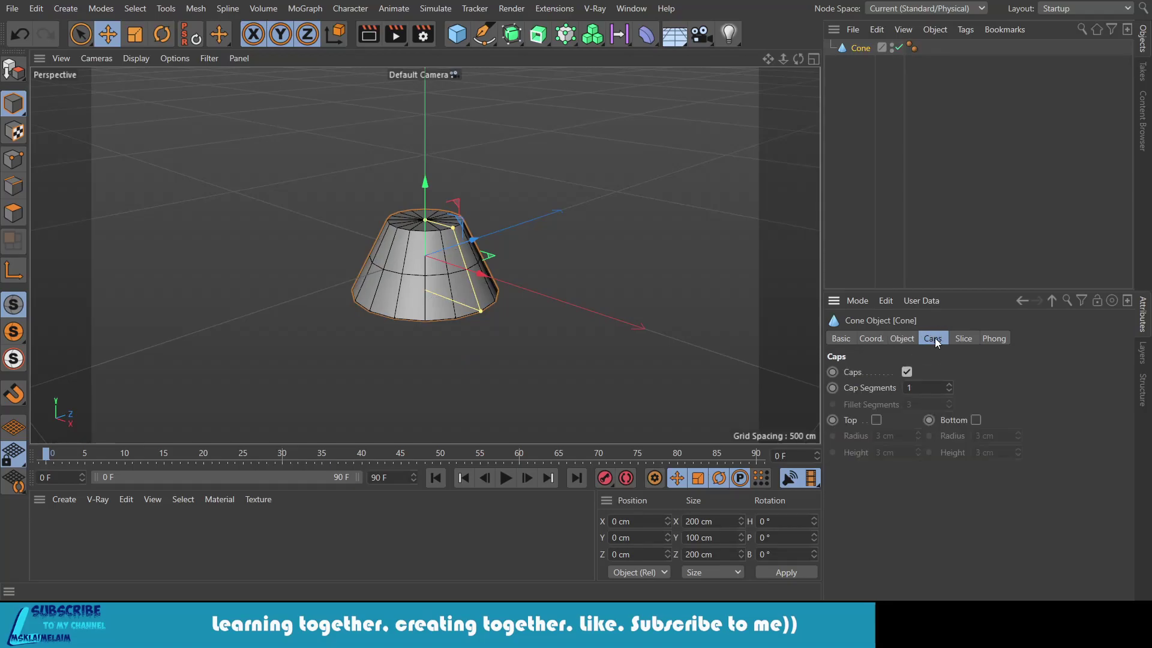
{"action": "left_click", "coordinate": [906, 372]}
{"action": "scroll", "coordinate": [452, 290], "scroll_direction": "up", "scroll_amount": 3}
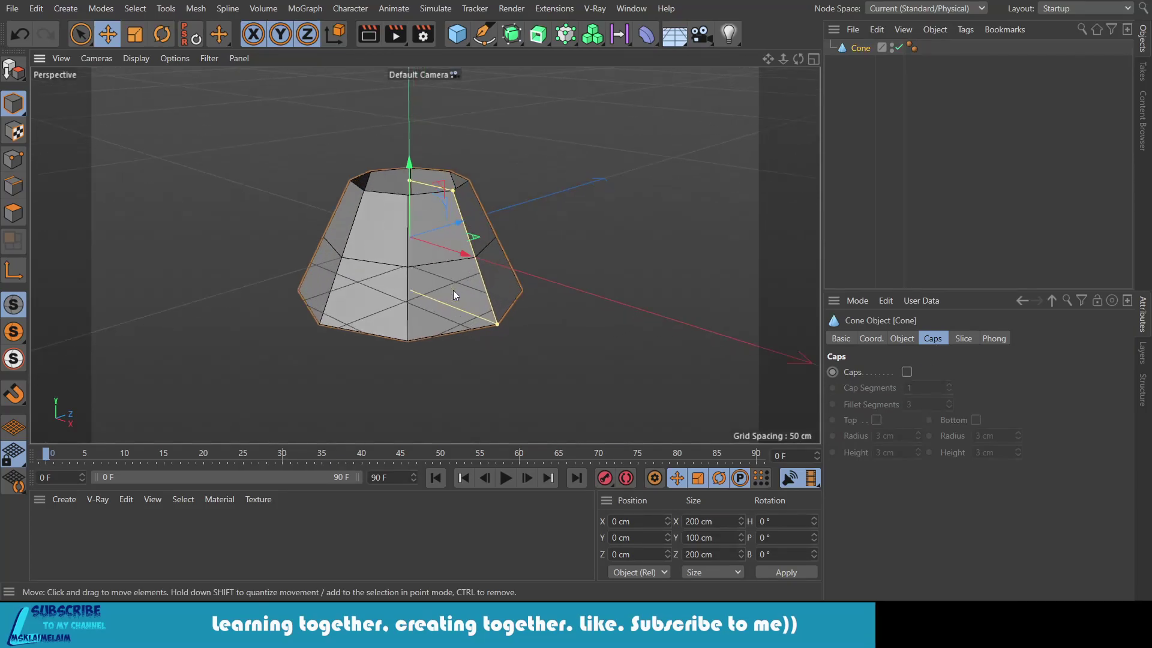
Step: Make the cone editable and loop-select its middle edge ring
{"action": "left_click", "coordinate": [13, 68]}
{"action": "left_click", "coordinate": [13, 186]}
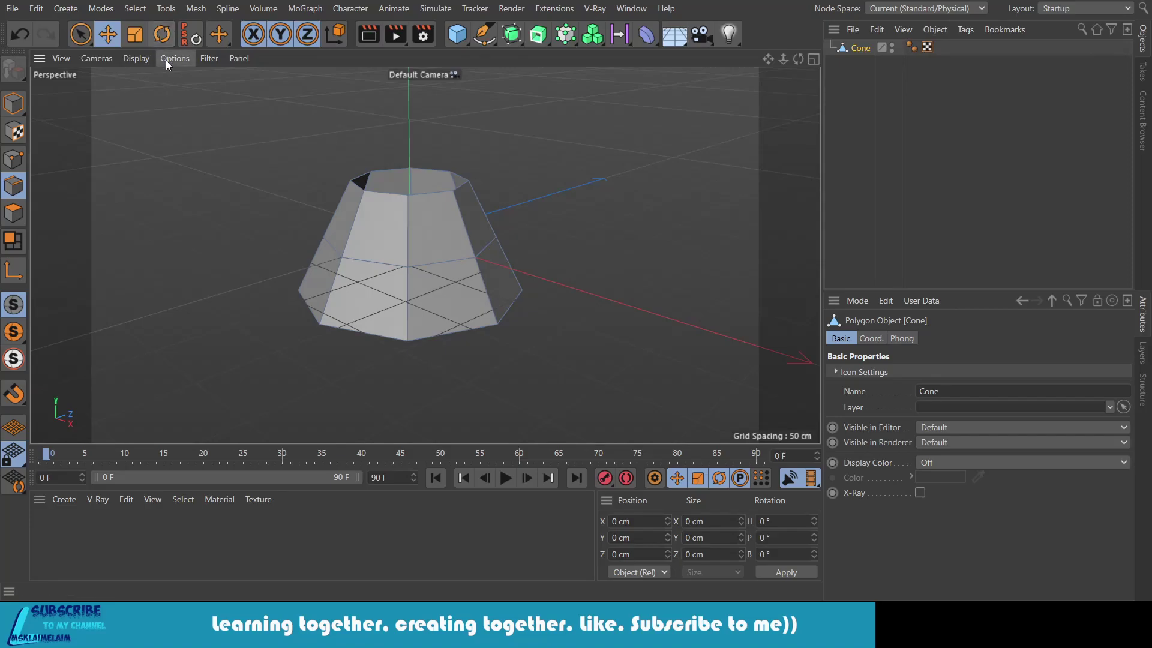
{"action": "left_click", "coordinate": [137, 13]}
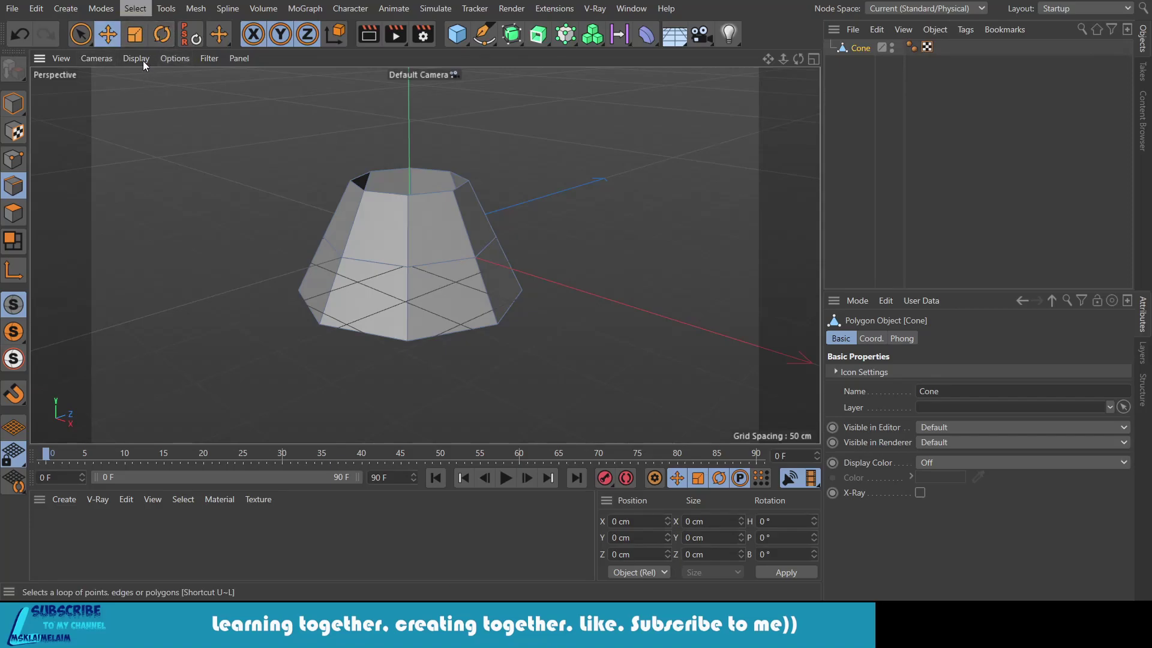
{"action": "left_click", "coordinate": [156, 52]}
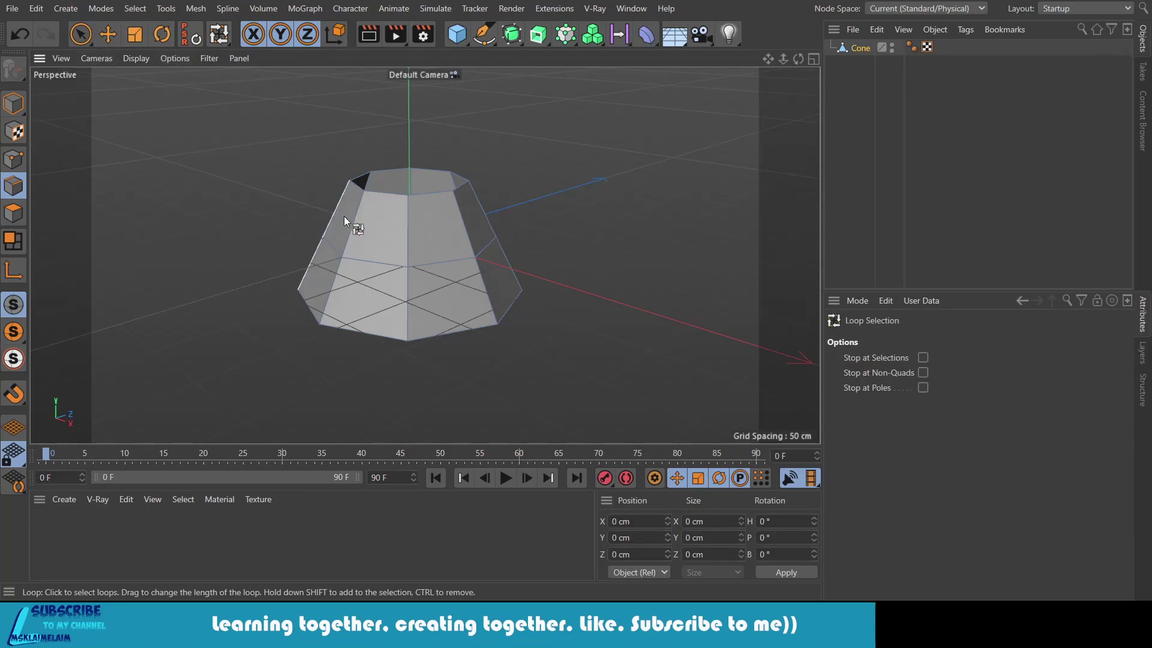
{"action": "left_click", "coordinate": [370, 264]}
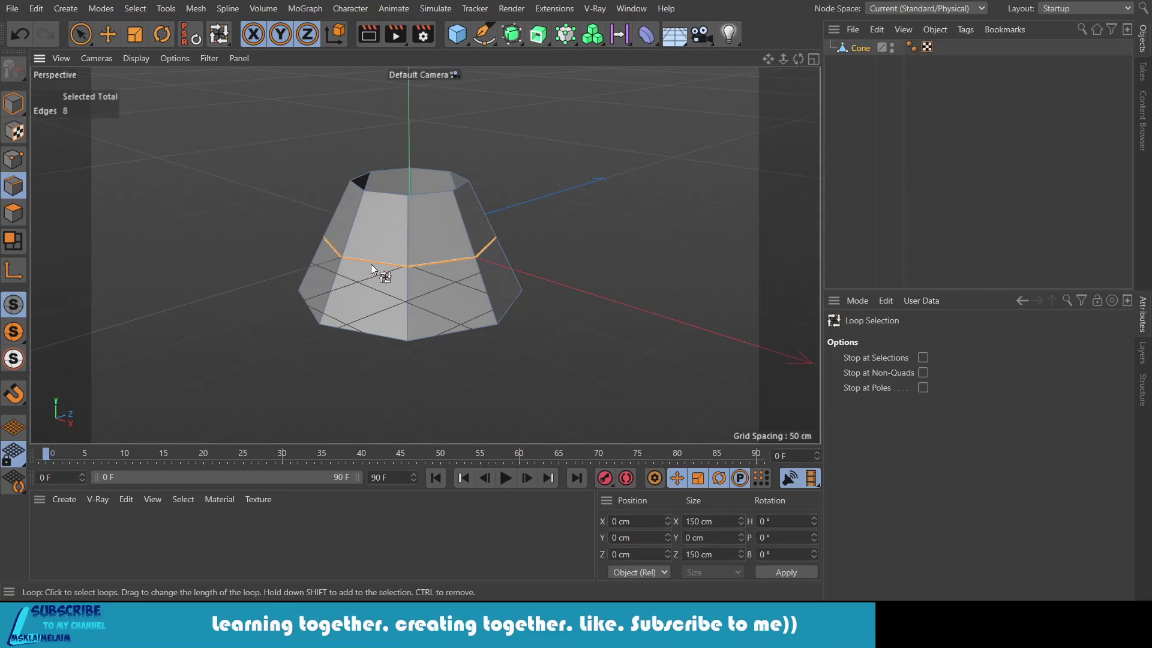
Step: Scale the middle edge loop outward to about 205 cm across, undoing a trial move
{"action": "left_click", "coordinate": [107, 36]}
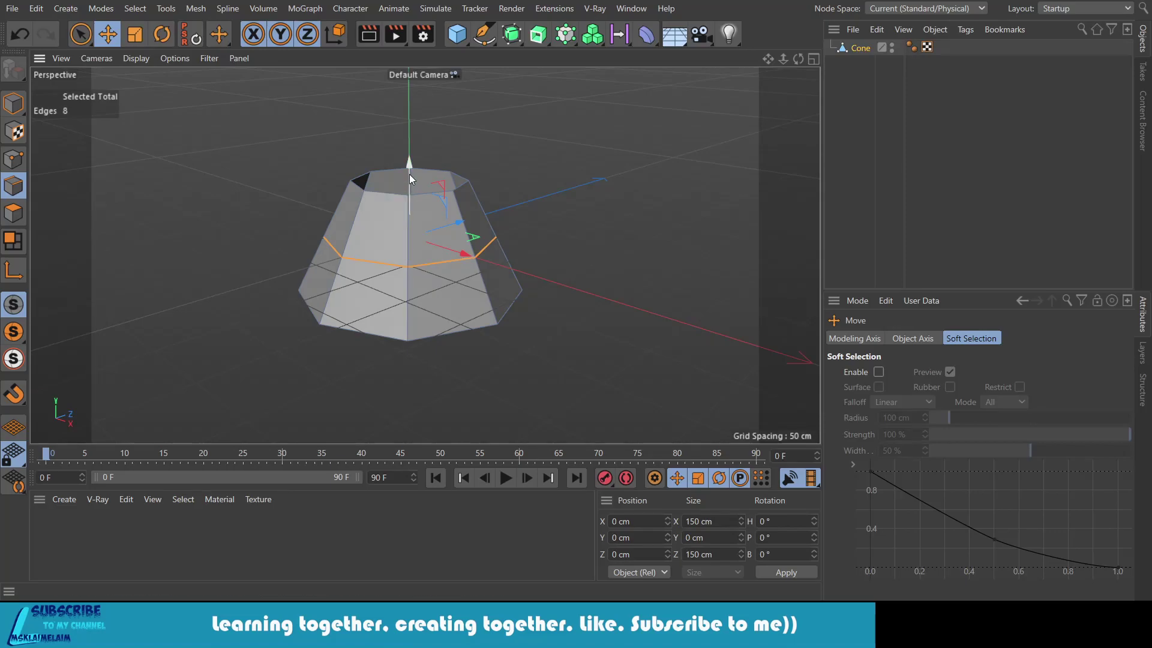
{"action": "left_click", "coordinate": [896, 338]}
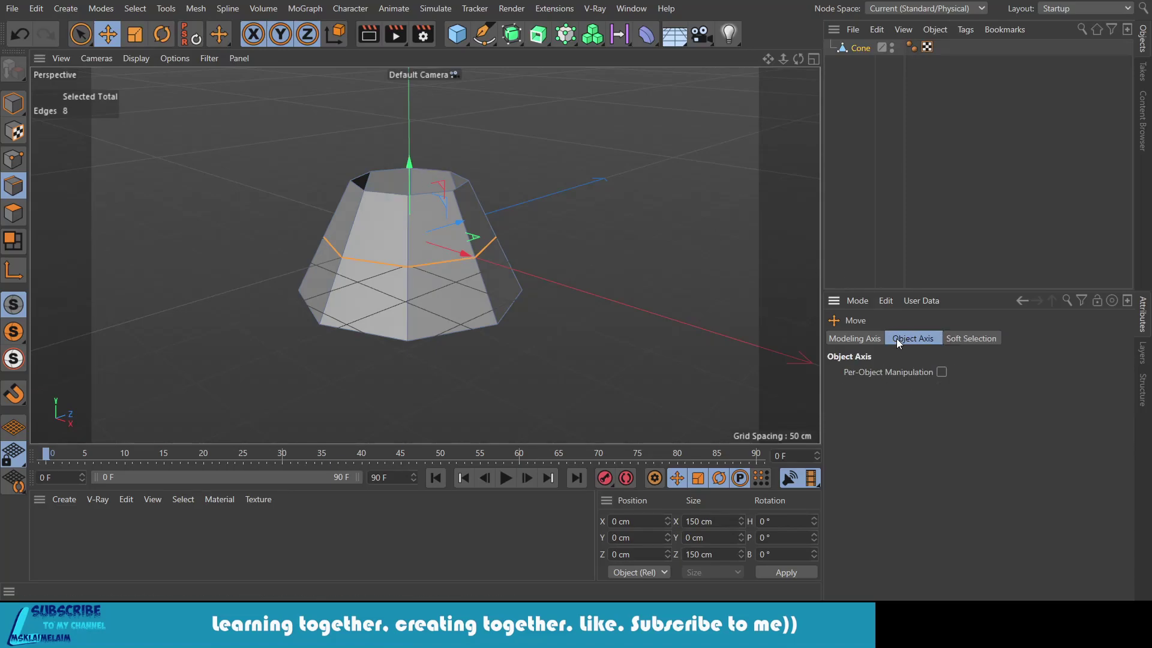
{"action": "left_click", "coordinate": [855, 337]}
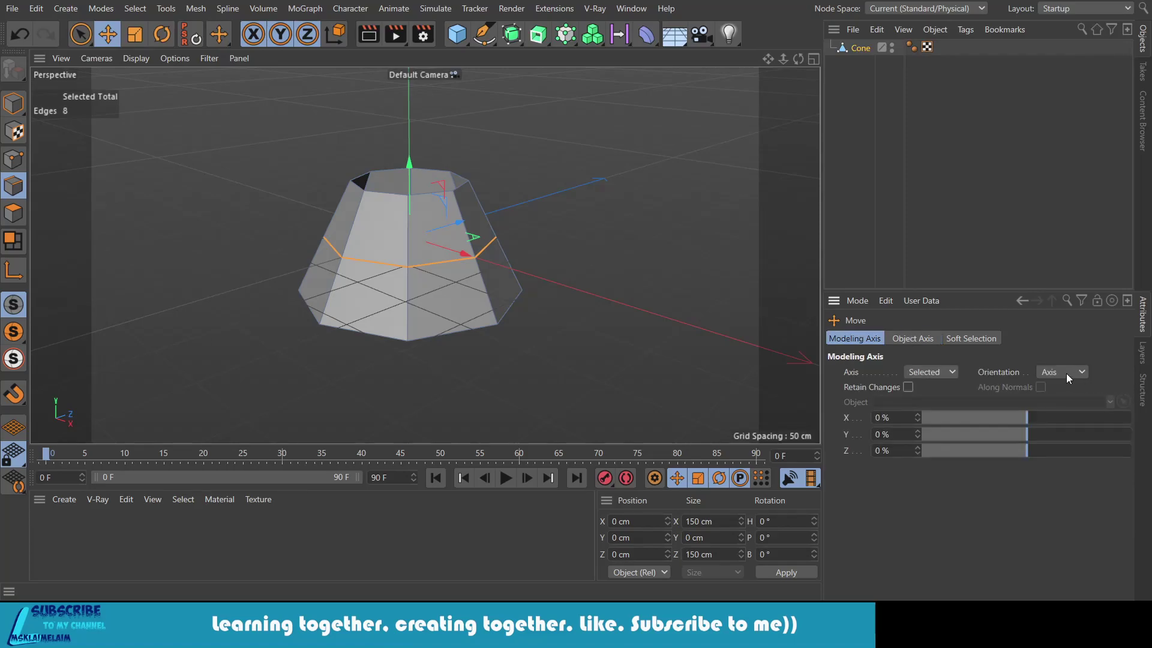
{"action": "left_click_drag", "start_coordinate": [408, 167], "coordinate": [412, 188]}
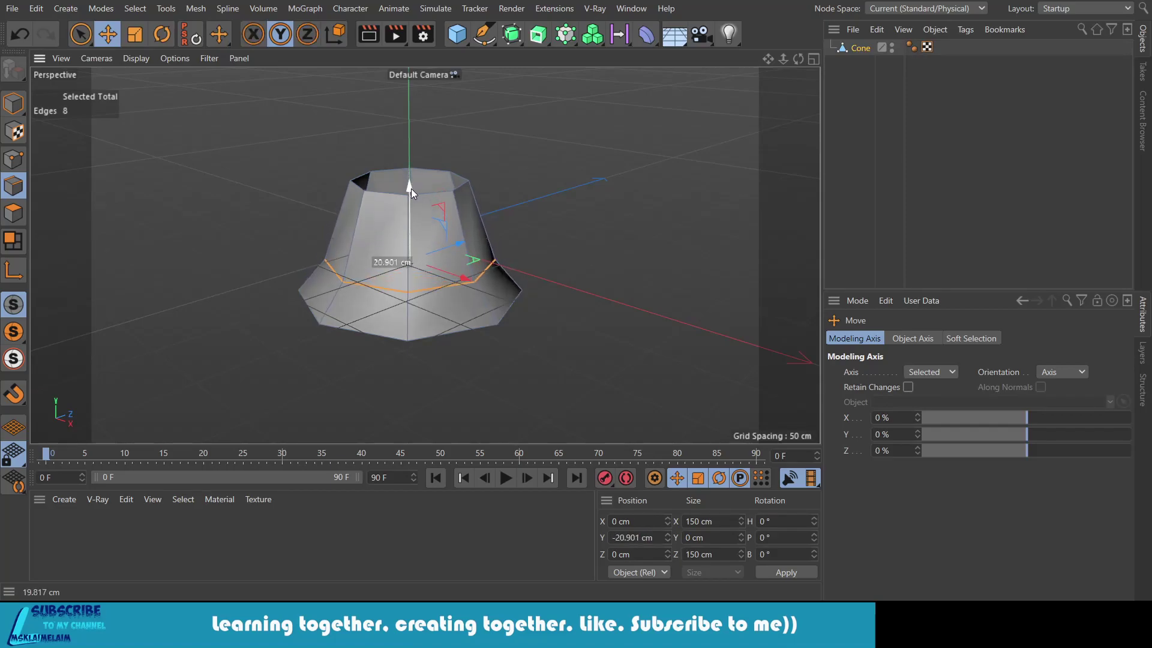
{"action": "left_click", "coordinate": [22, 34]}
{"action": "key", "text": "t"}
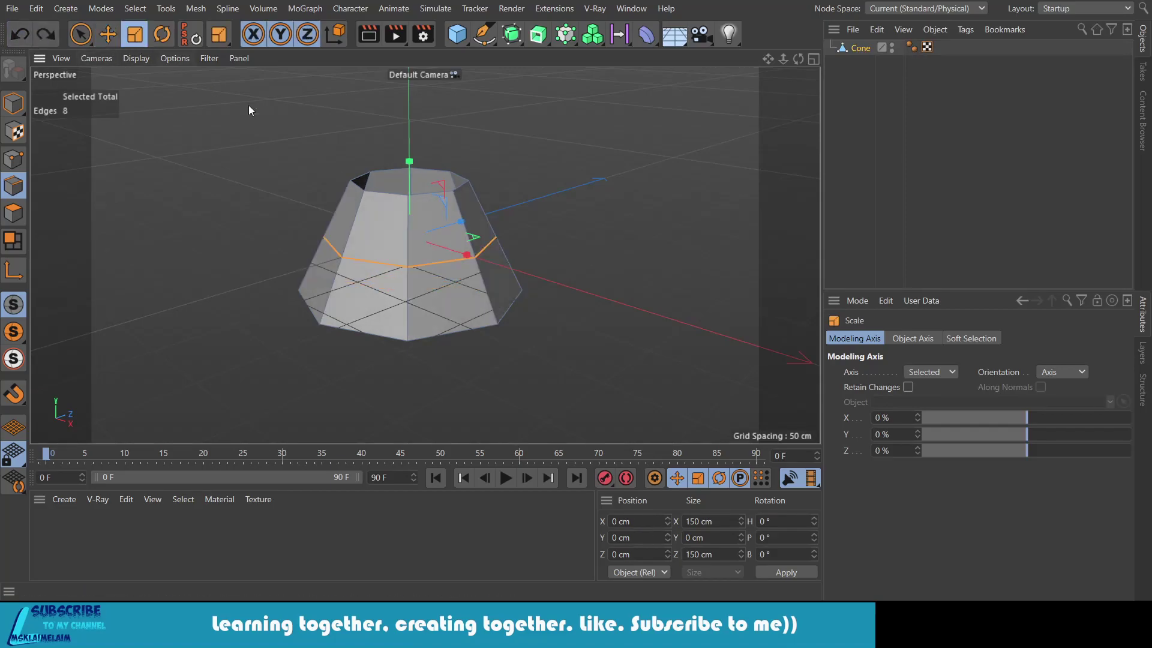
{"action": "mouse_move", "coordinate": [475, 236]}
{"action": "left_mouse_down"}
{"action": "mouse_move", "coordinate": [781, 247]}
{"action": "mouse_move", "coordinate": [754, 253]}
{"action": "left_mouse_up"}
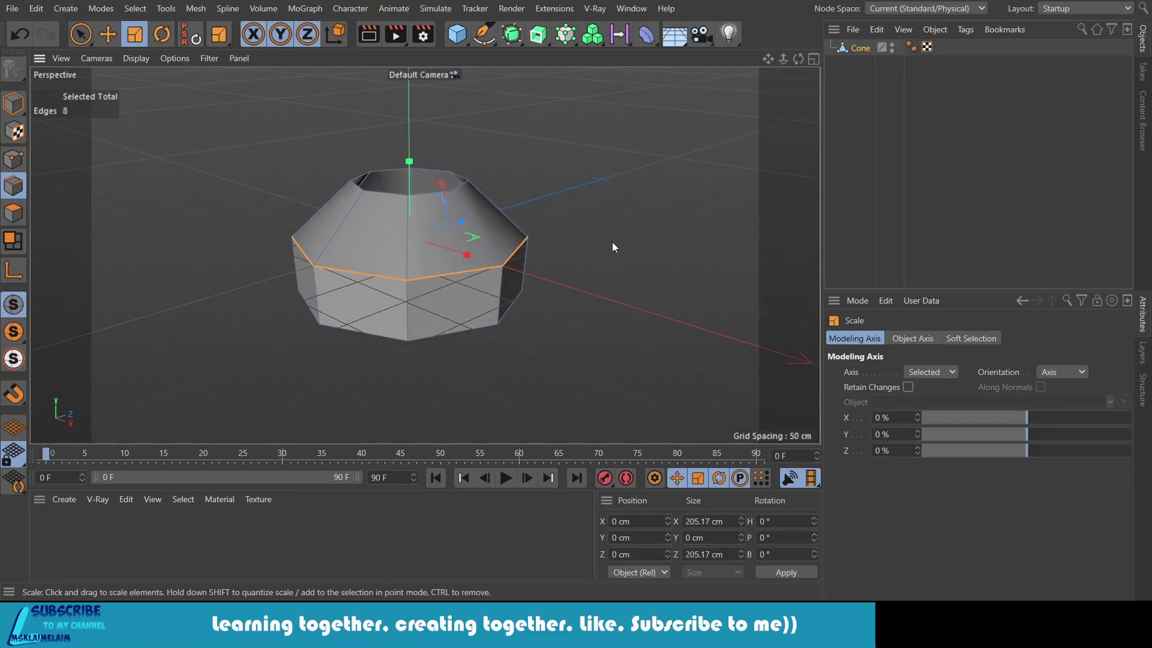
Step: Select two adjacent middle-ring edges and set the modeling axis orientation to Normal
{"action": "left_click", "coordinate": [108, 34]}
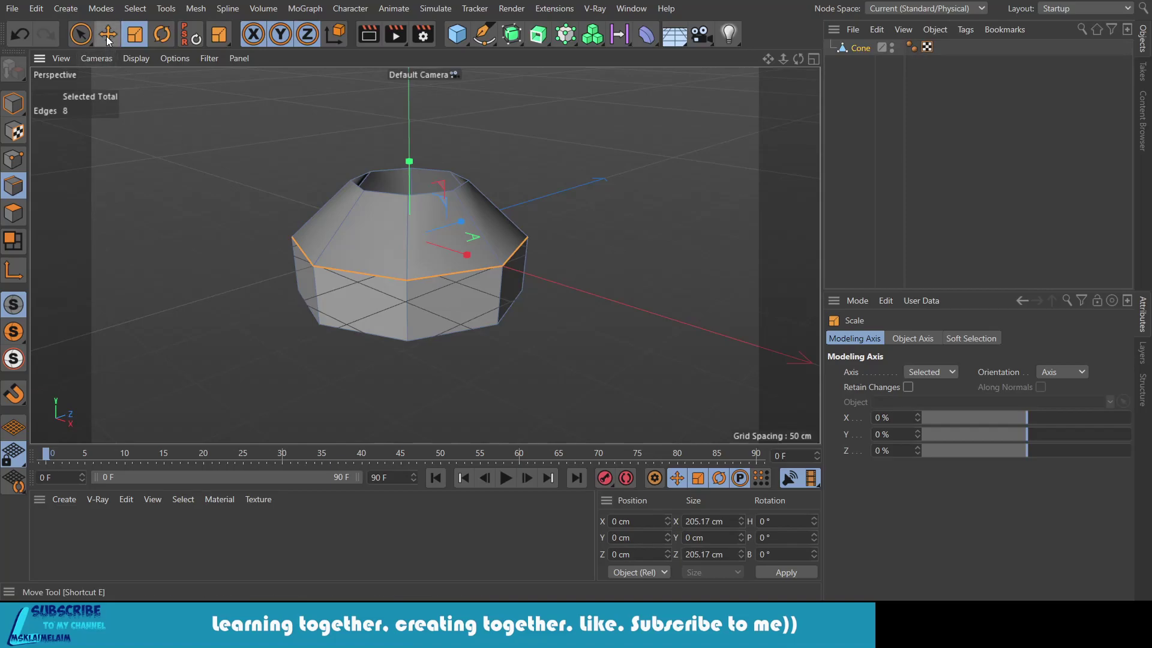
{"action": "left_click", "coordinate": [492, 269]}
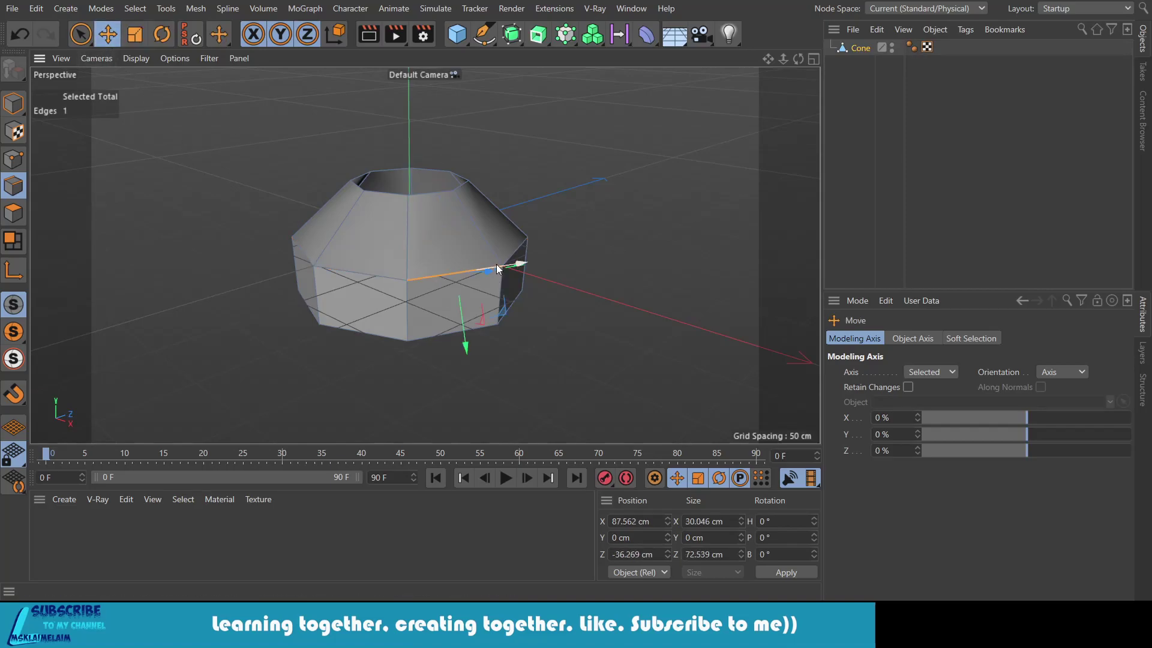
{"action": "left_click", "coordinate": [520, 256], "text": "shift"}
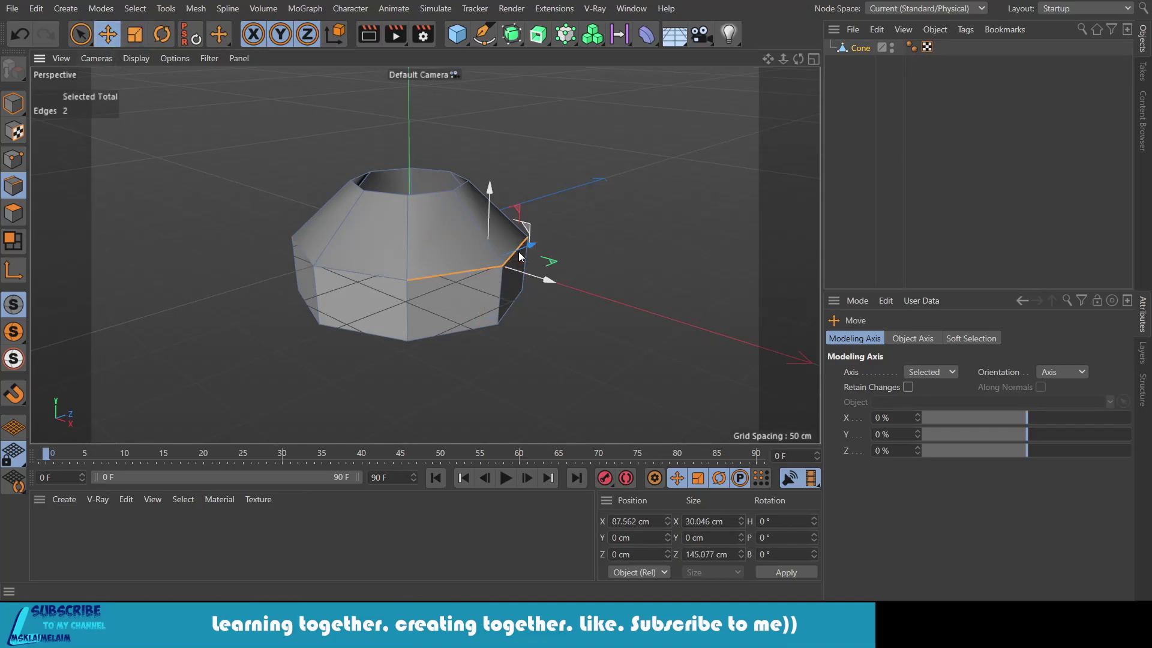
{"action": "left_click", "coordinate": [813, 57]}
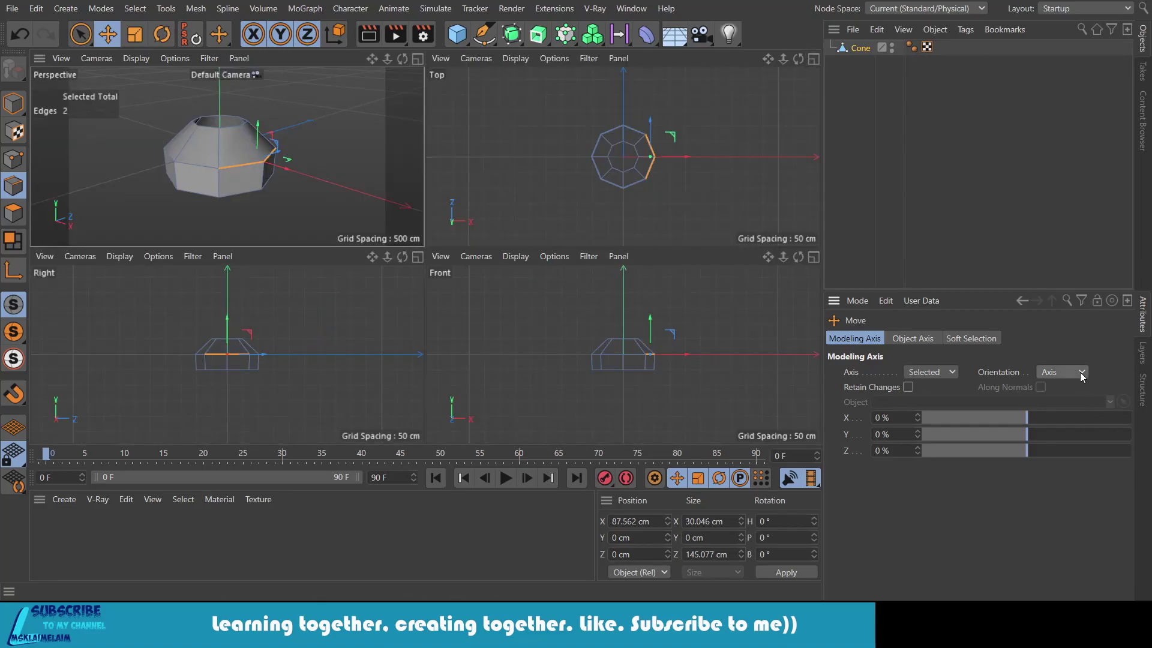
{"action": "left_click", "coordinate": [1059, 478]}
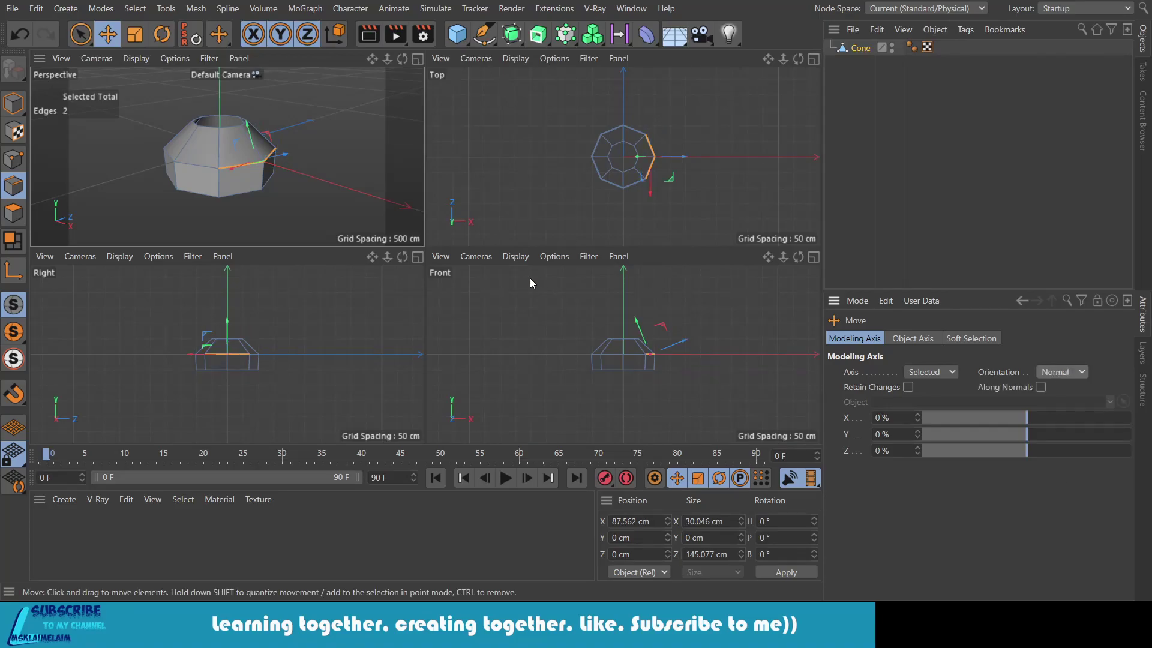
{"action": "left_click", "coordinate": [417, 58]}
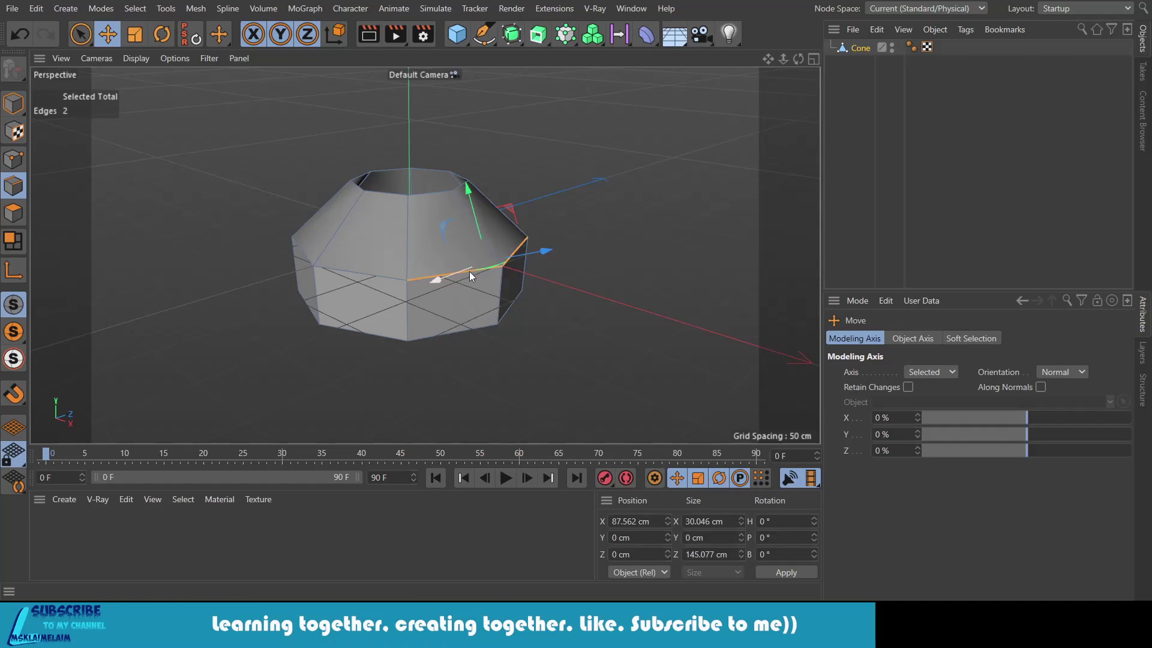
{"action": "left_click", "coordinate": [77, 36]}
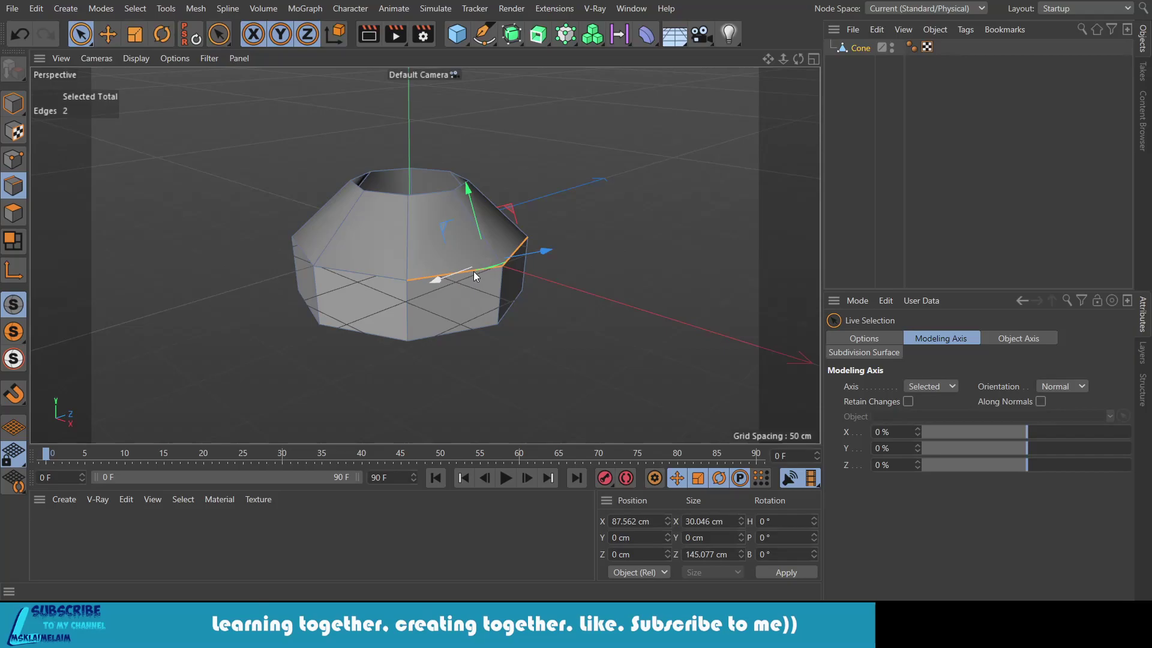
Step: Edge-slide the two selected edges about 38 cm down the cone's side
{"action": "key", "text": "m"}
{"action": "key", "text": "o"}
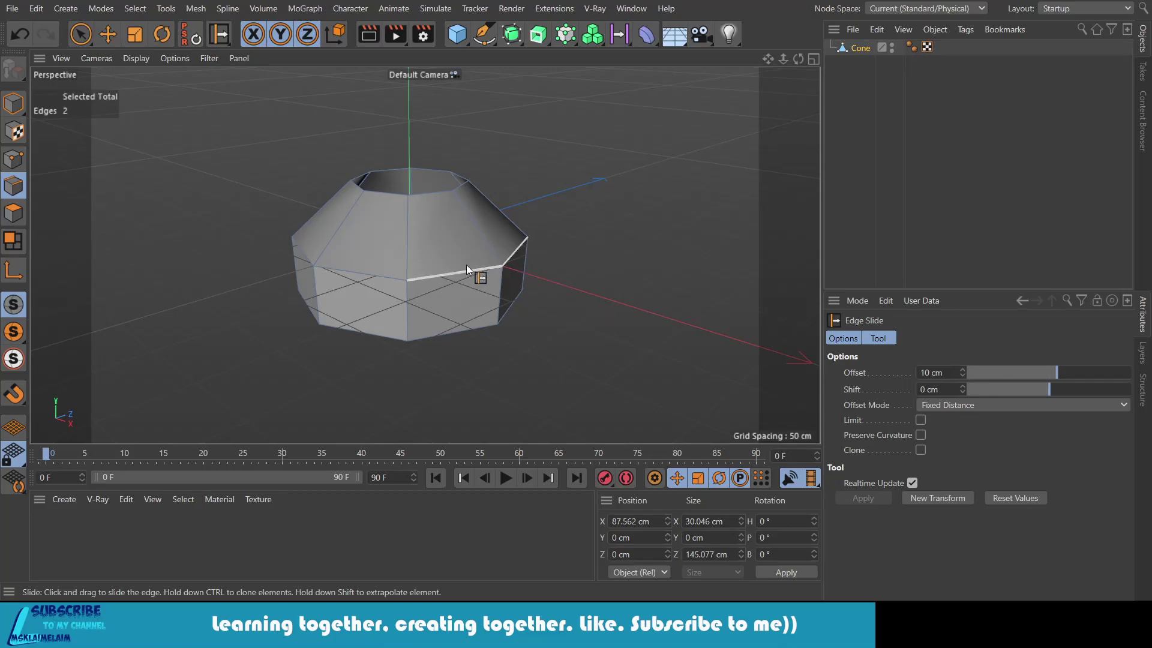
{"action": "mouse_move", "coordinate": [483, 271]}
{"action": "left_mouse_down"}
{"action": "mouse_move", "coordinate": [488, 316]}
{"action": "mouse_move", "coordinate": [501, 322]}
{"action": "left_mouse_up"}
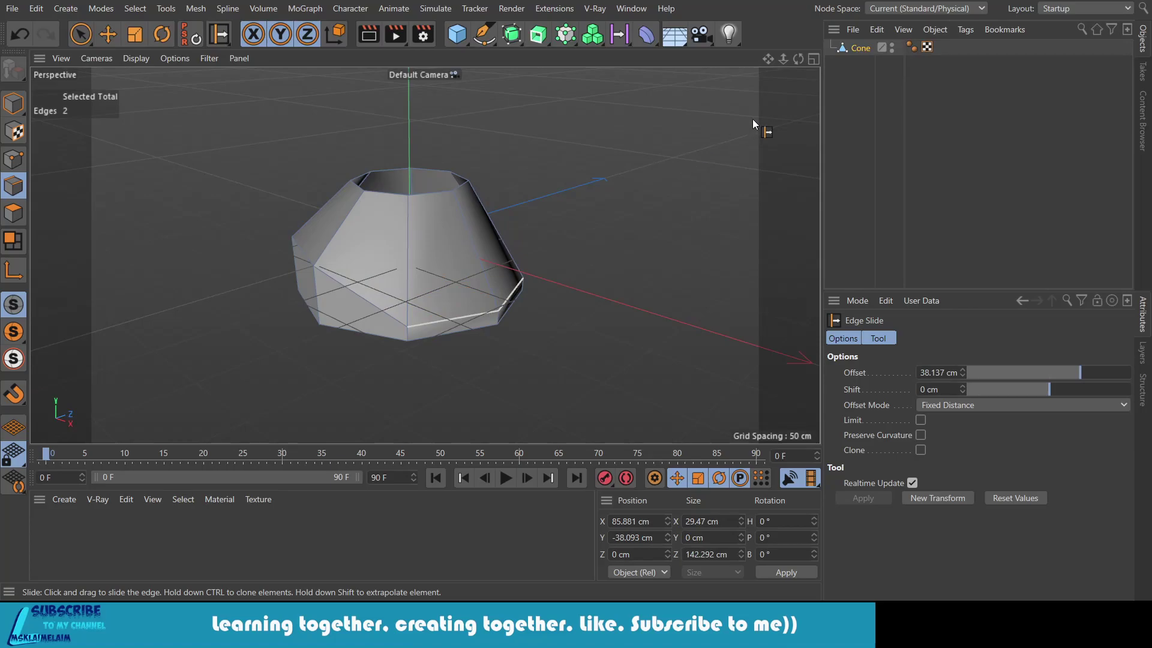
Step: Select an edge on the top rim plus an adjacent side edge
{"action": "left_click_drag", "start_coordinate": [796, 60], "coordinate": [424, 255]}
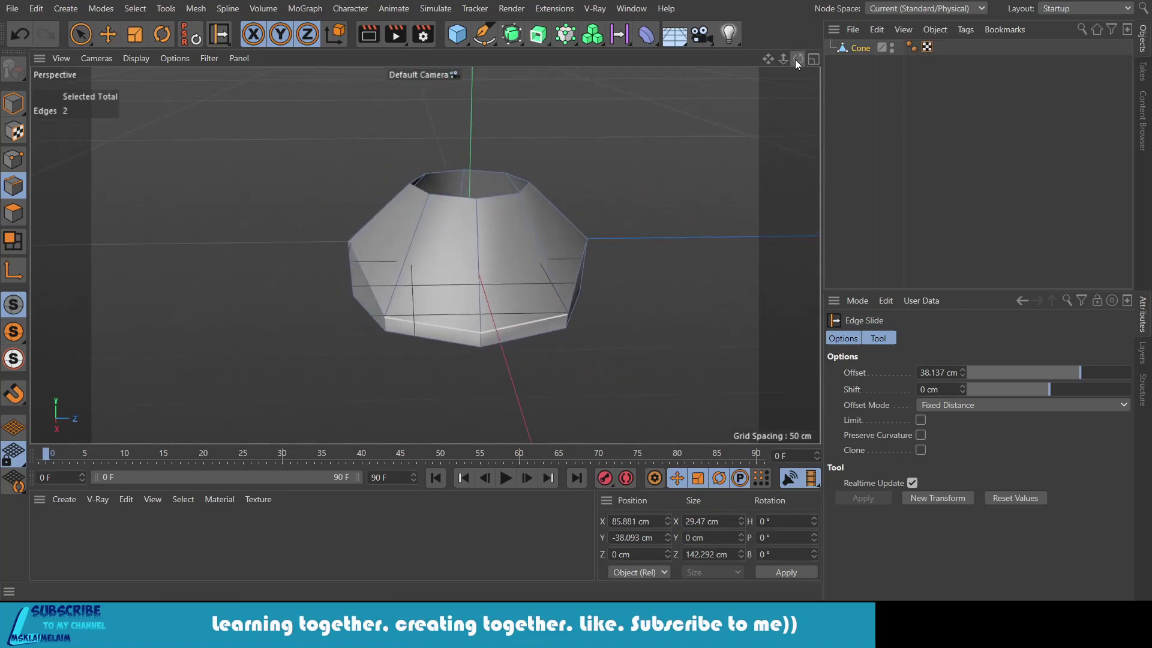
{"action": "left_click", "coordinate": [447, 198]}
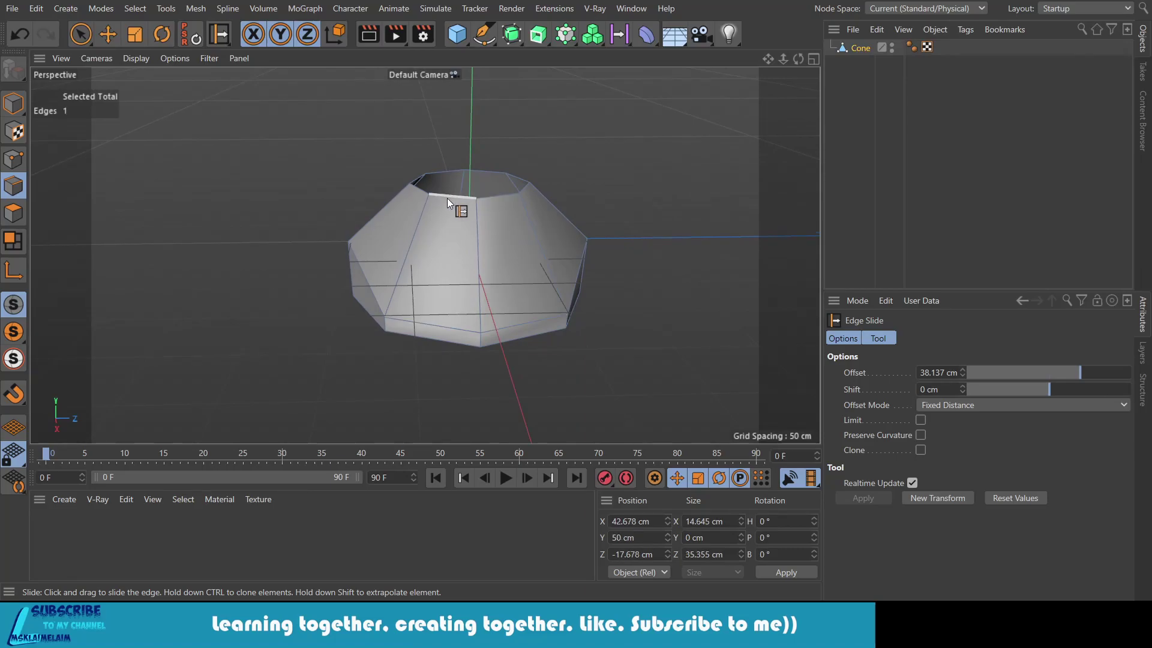
{"action": "left_click", "coordinate": [499, 197], "text": "shift"}
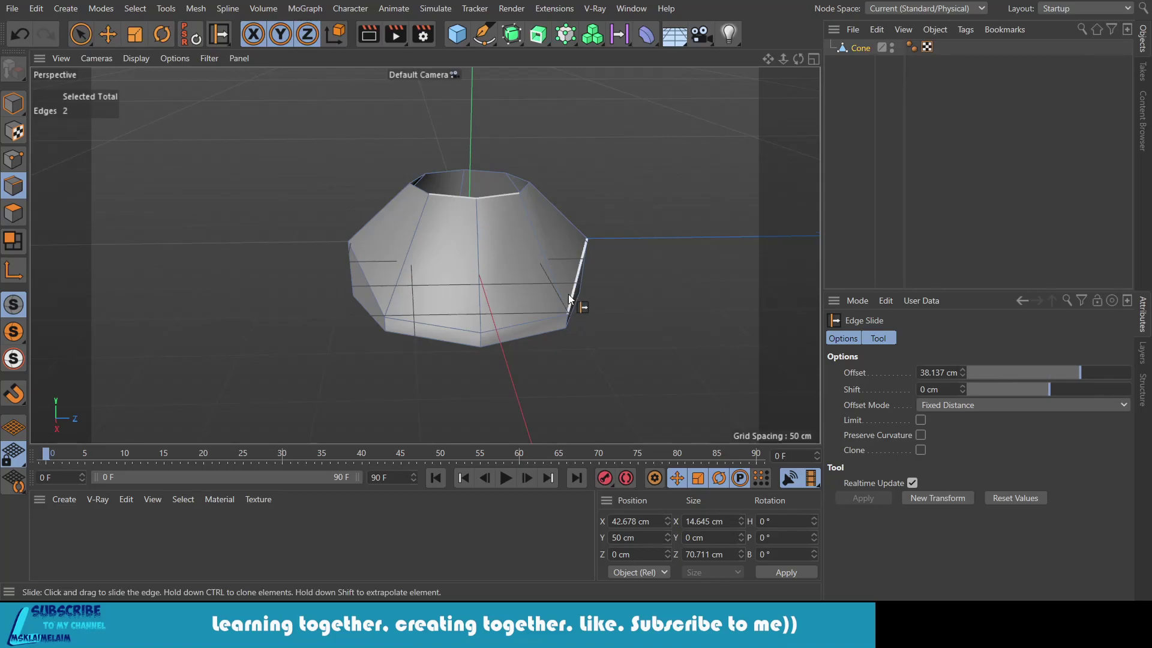
{"action": "left_click", "coordinate": [108, 34]}
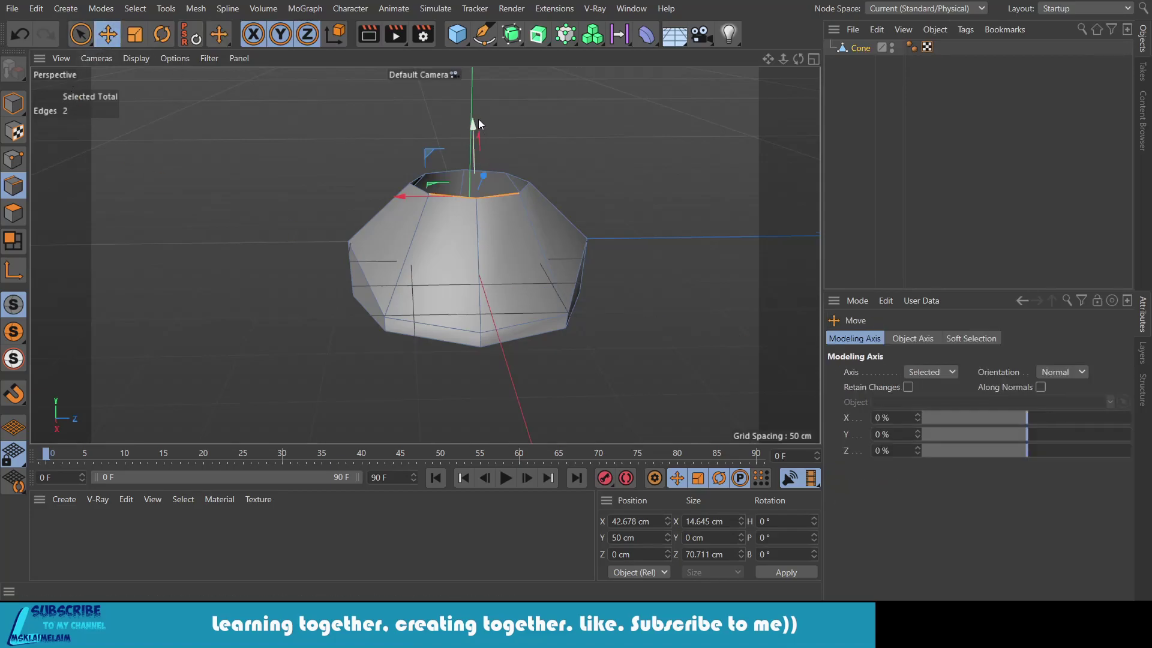
Step: Pull the two edges down into the cone and set their X size to 0 cm
{"action": "left_click_drag", "start_coordinate": [473, 128], "coordinate": [481, 234]}
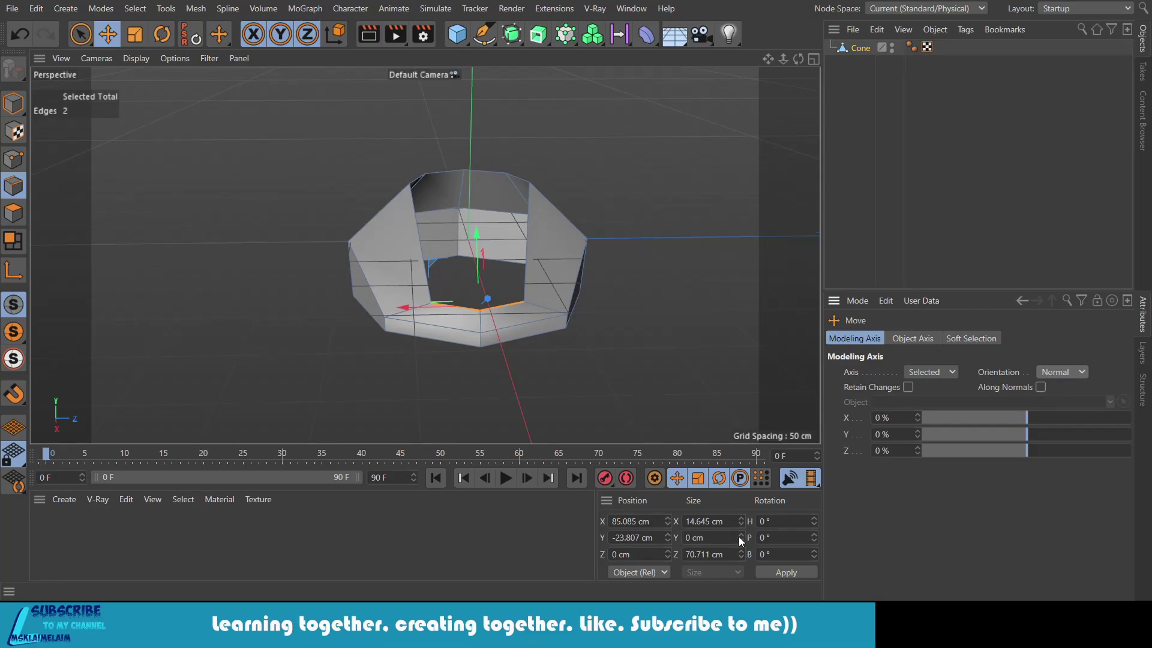
{"action": "left_click", "coordinate": [727, 525]}
{"action": "type", "text": "0"}
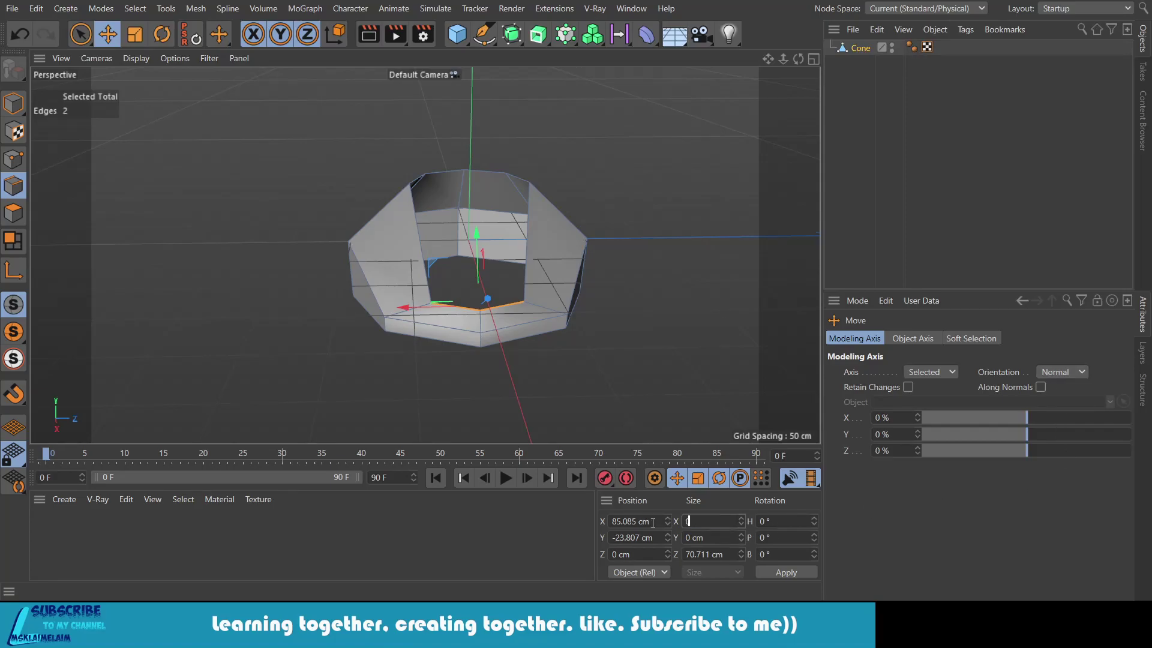
{"action": "left_click", "coordinate": [800, 571]}
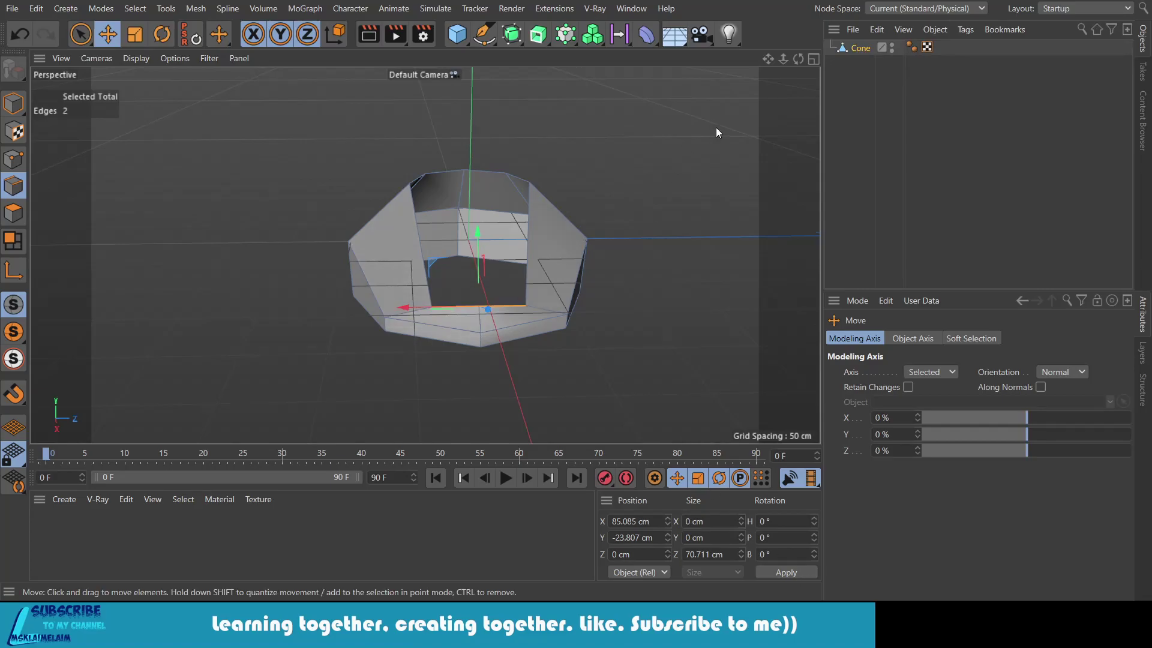
Step: Select the long diagonal edge of the new opening
{"action": "left_click_drag", "start_coordinate": [797, 59], "coordinate": [840, 66]}
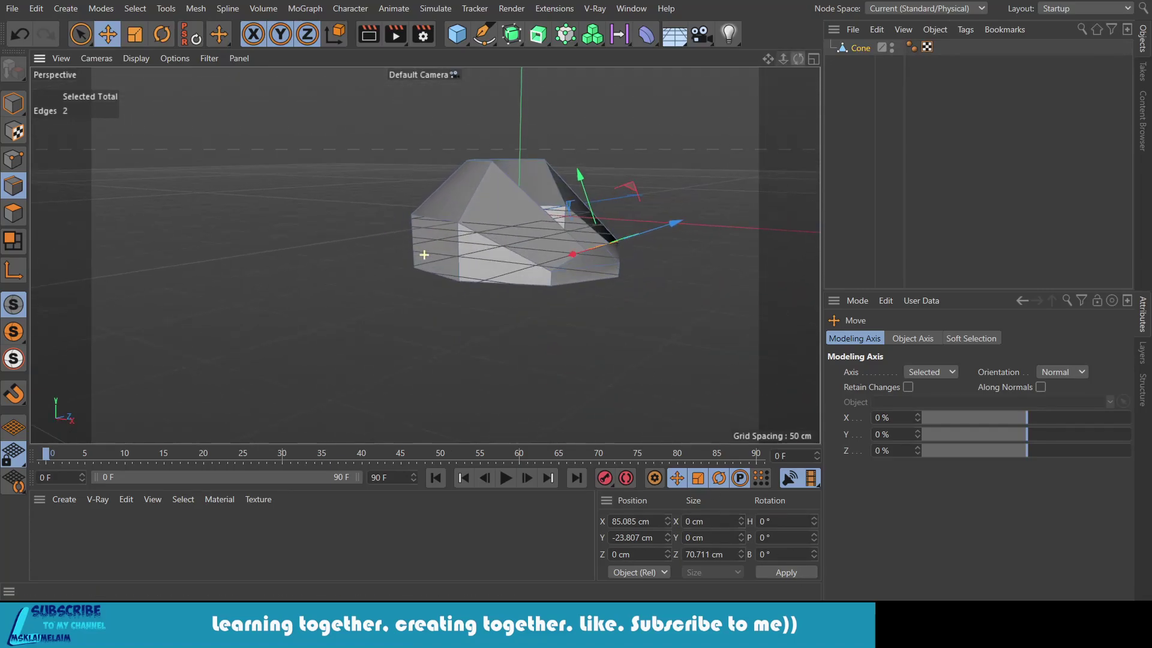
{"action": "scroll", "coordinate": [613, 203], "scroll_direction": "up", "scroll_amount": 2}
{"action": "scroll", "coordinate": [593, 211], "scroll_direction": "up", "scroll_amount": 2}
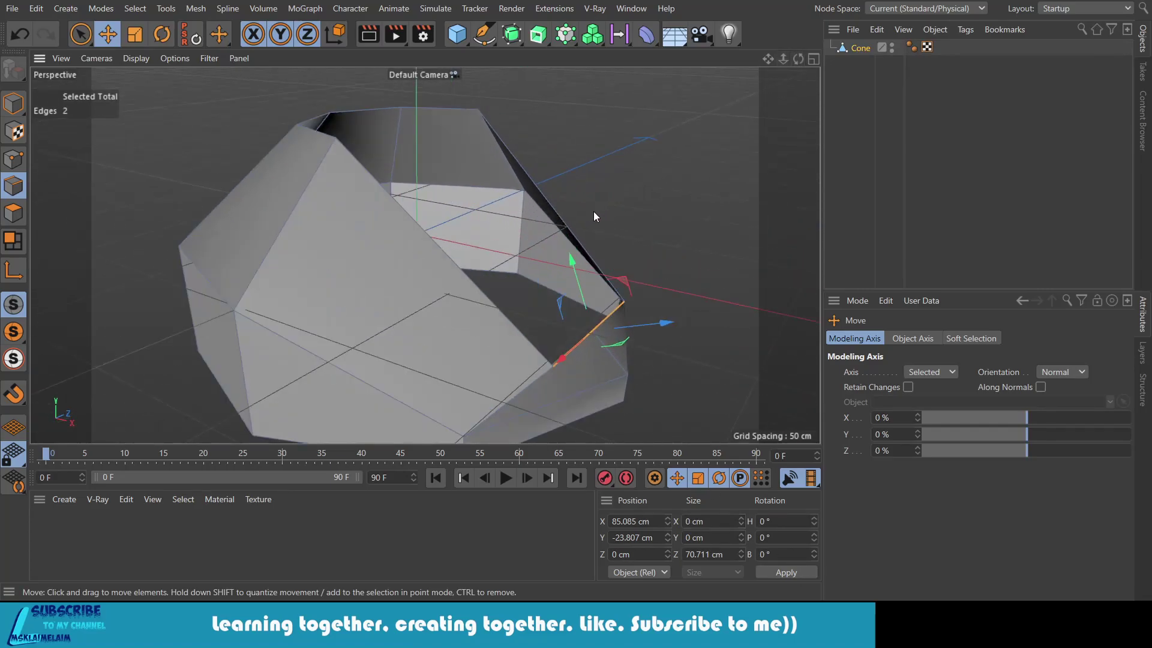
{"action": "scroll", "coordinate": [462, 267], "scroll_direction": "up", "scroll_amount": 2}
{"action": "left_click", "coordinate": [458, 268]}
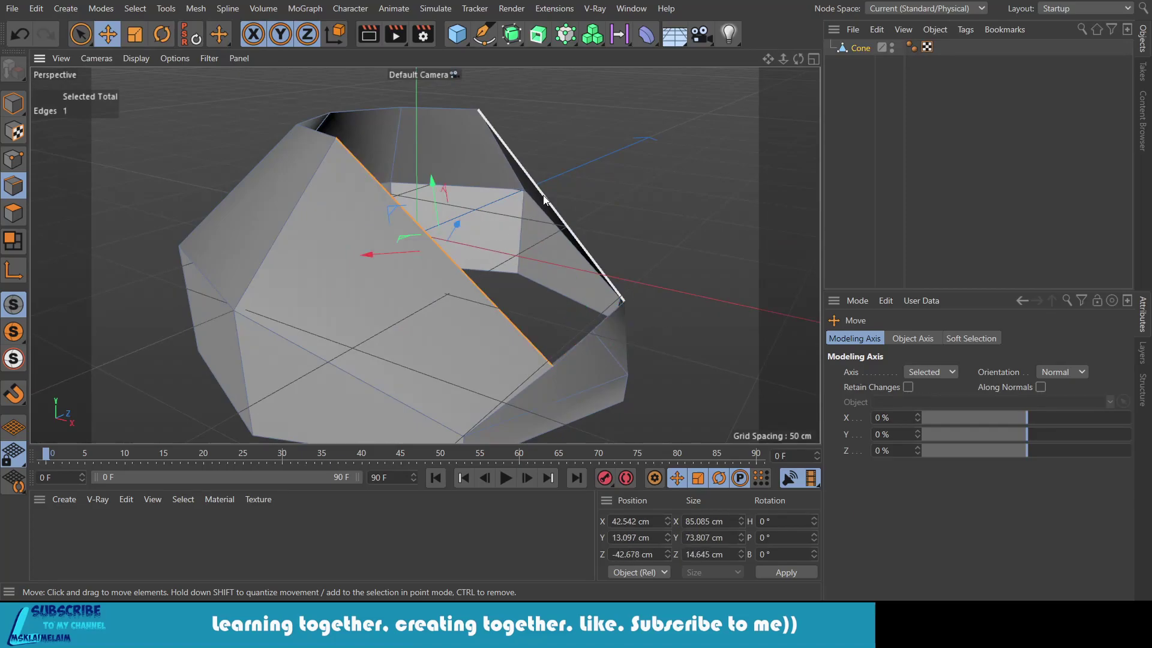
Step: Add the remaining three edges of the opening to the selection
{"action": "left_click", "coordinate": [542, 196], "text": "shift"}
{"action": "left_click", "coordinate": [604, 321], "text": "shift"}
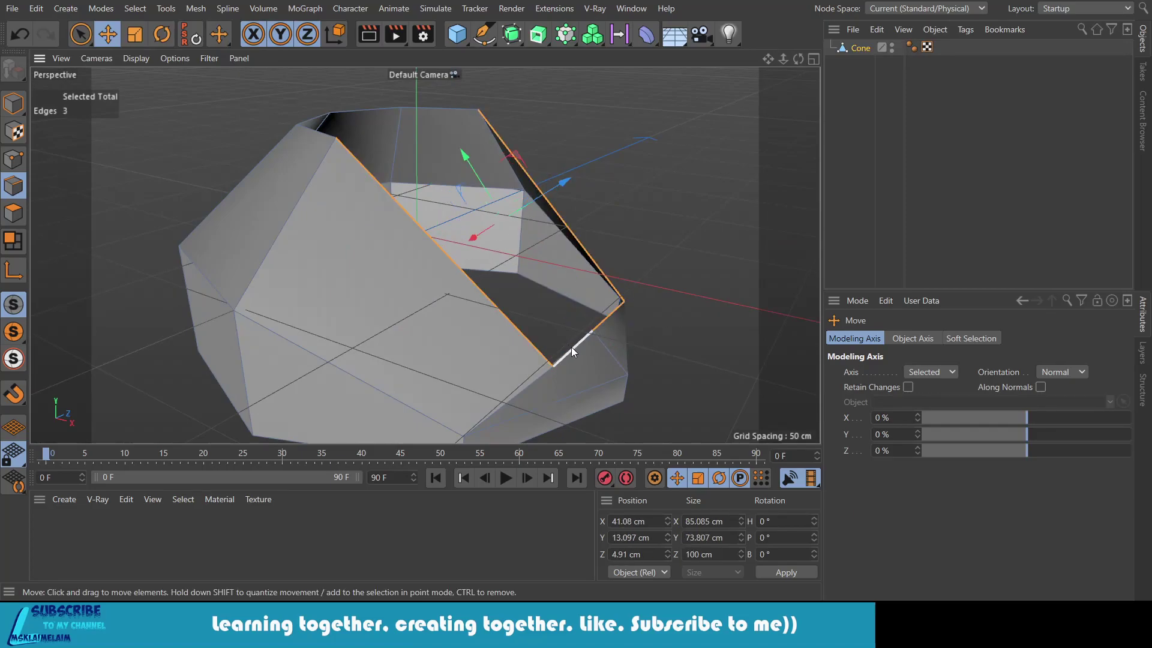
{"action": "left_click", "coordinate": [572, 348], "text": "shift"}
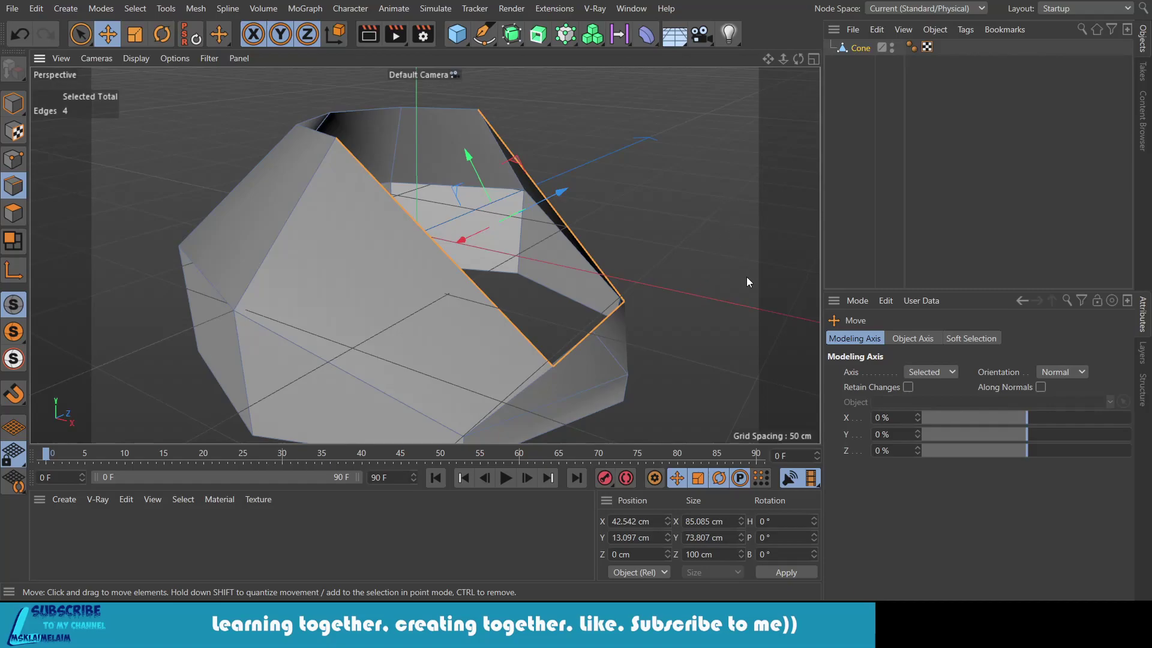
{"action": "left_click_drag", "start_coordinate": [797, 59], "coordinate": [756, 72]}
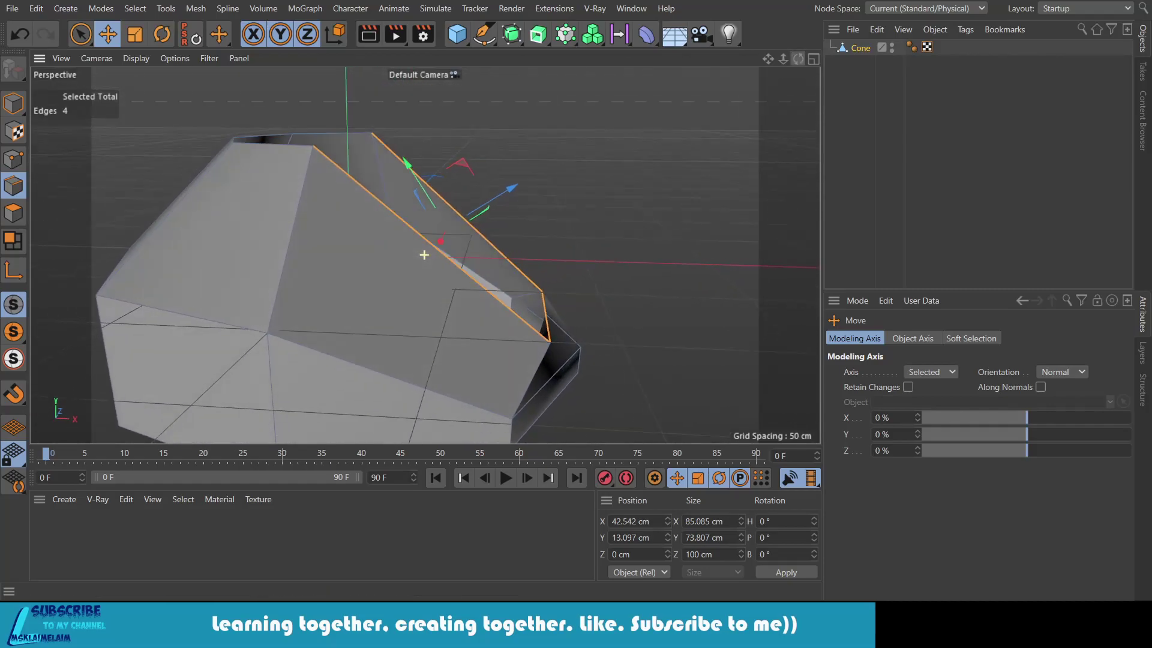
{"action": "left_click_drag", "start_coordinate": [424, 255], "coordinate": [793, 171]}
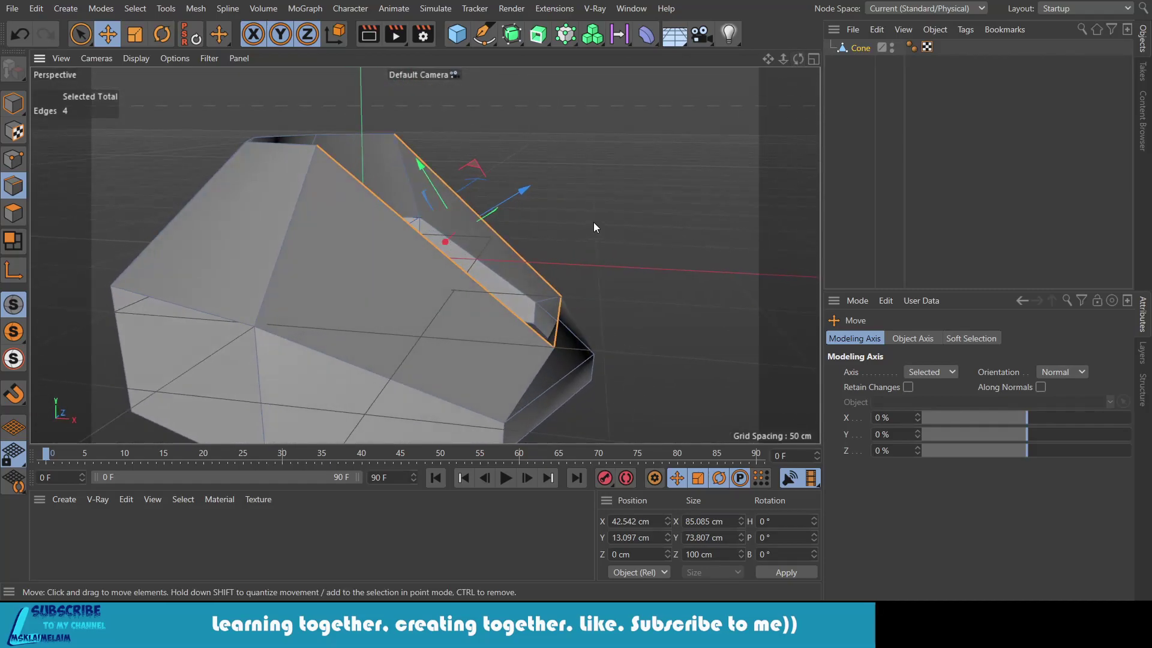
Step: Stretch the four edges up and outward, then set their X size to 0 cm
{"action": "left_click_drag", "start_coordinate": [523, 190], "coordinate": [746, 152]}
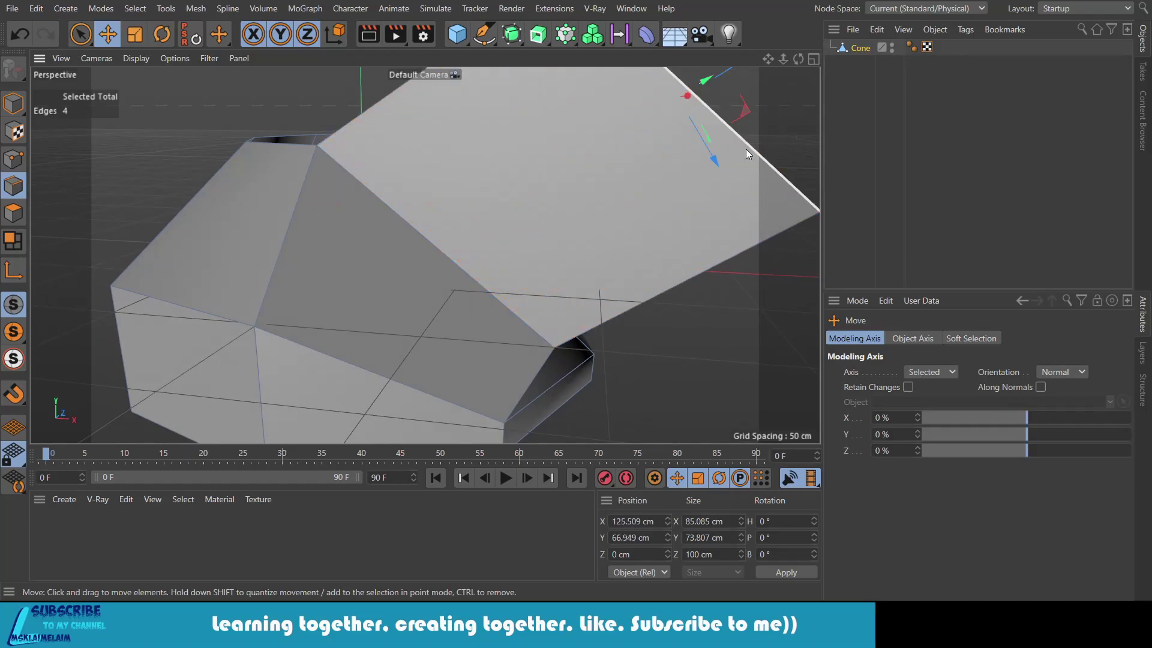
{"action": "scroll", "coordinate": [643, 200], "scroll_direction": "down", "scroll_amount": 3}
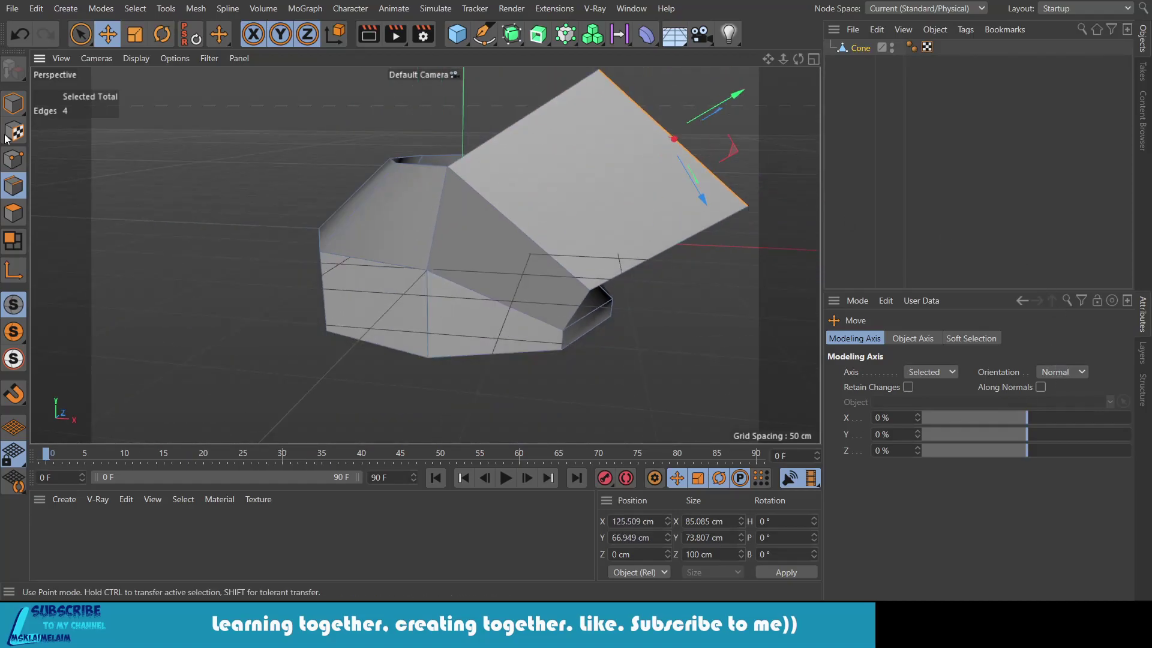
{"action": "left_click", "coordinate": [735, 522]}
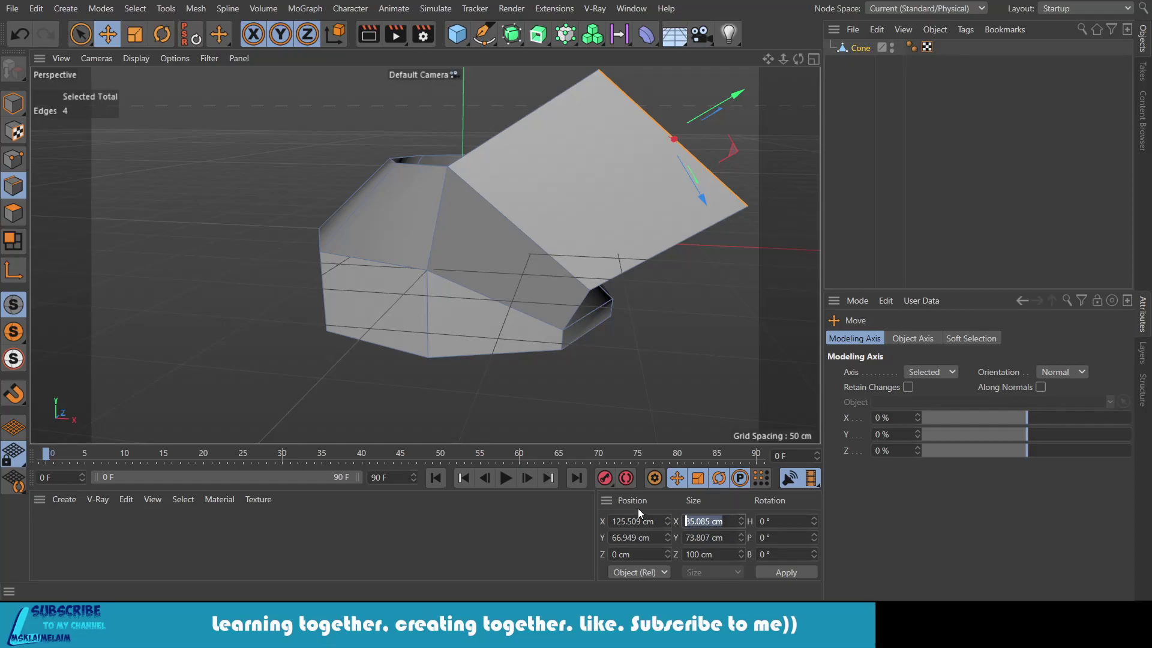
{"action": "type", "text": "0"}
{"action": "left_click", "coordinate": [794, 572]}
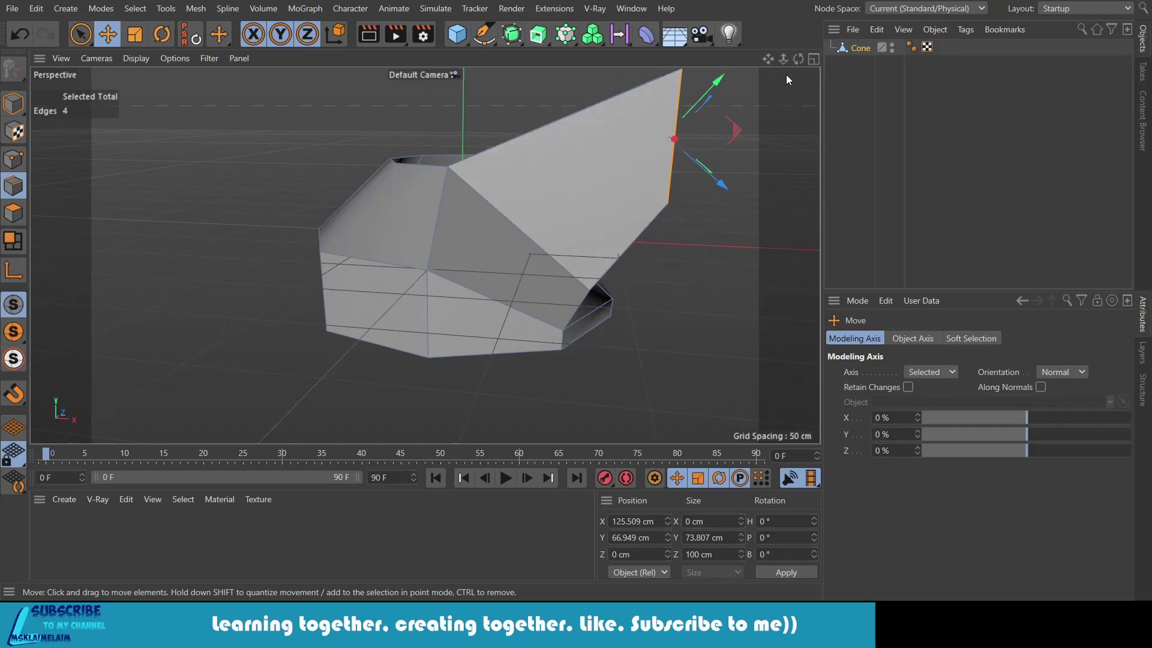
{"action": "left_click_drag", "start_coordinate": [798, 58], "coordinate": [424, 254]}
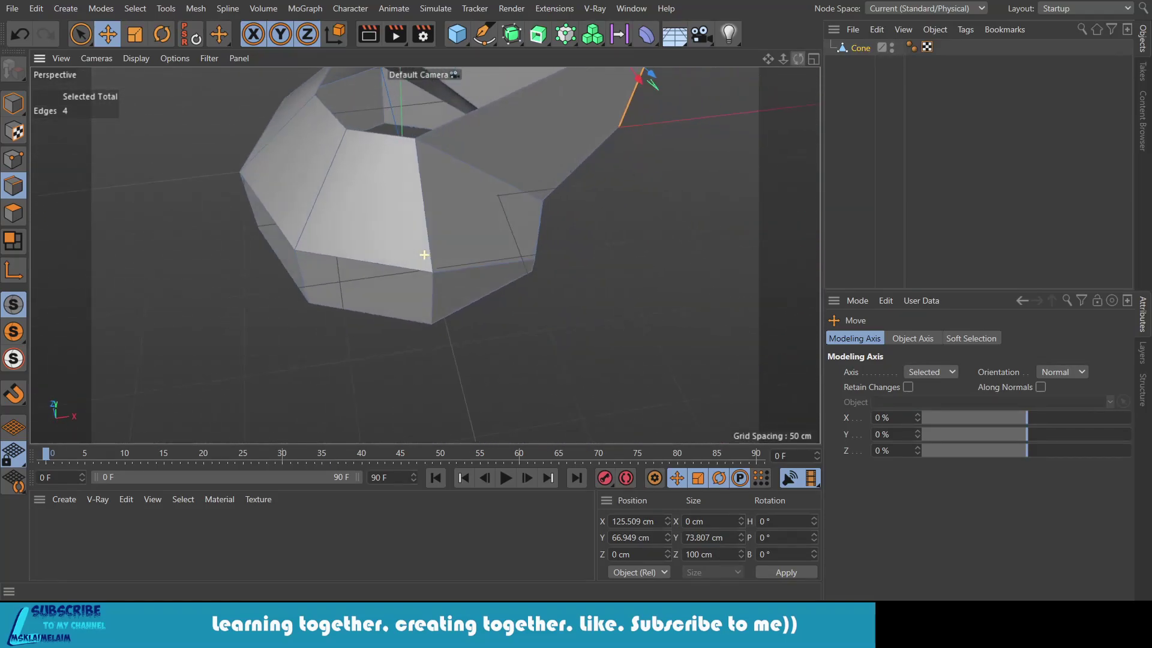
Step: Bridge the arm's upper edge with the opposite edge to close its top
{"action": "left_click_drag", "start_coordinate": [424, 254], "coordinate": [493, 87]}
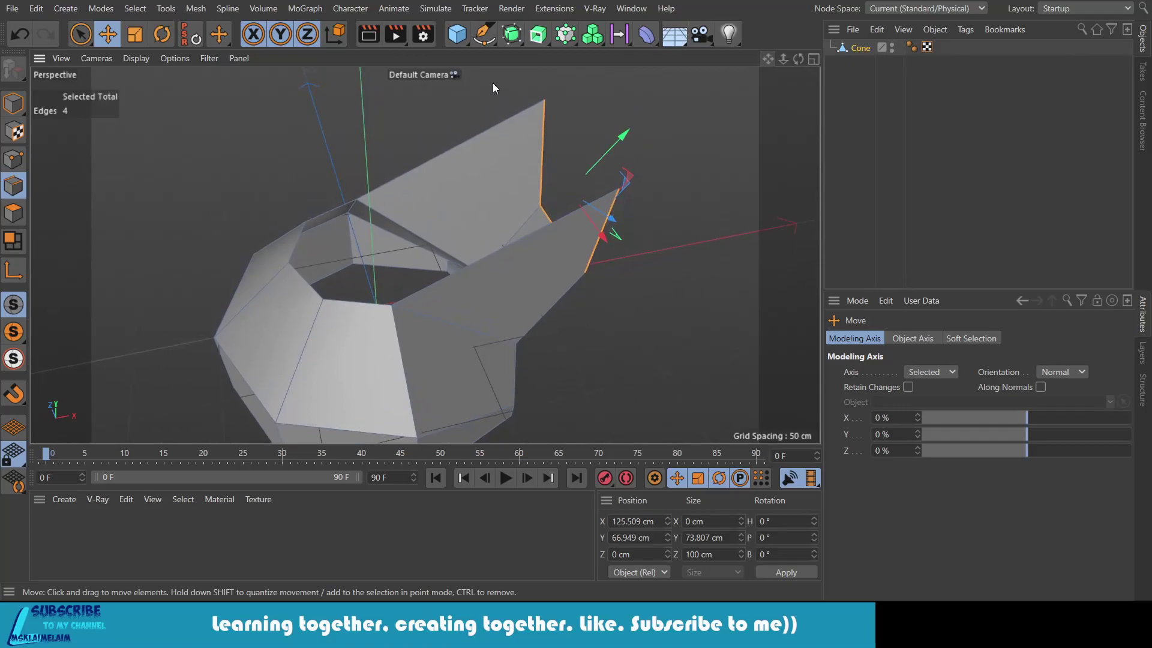
{"action": "left_click", "coordinate": [476, 139]}
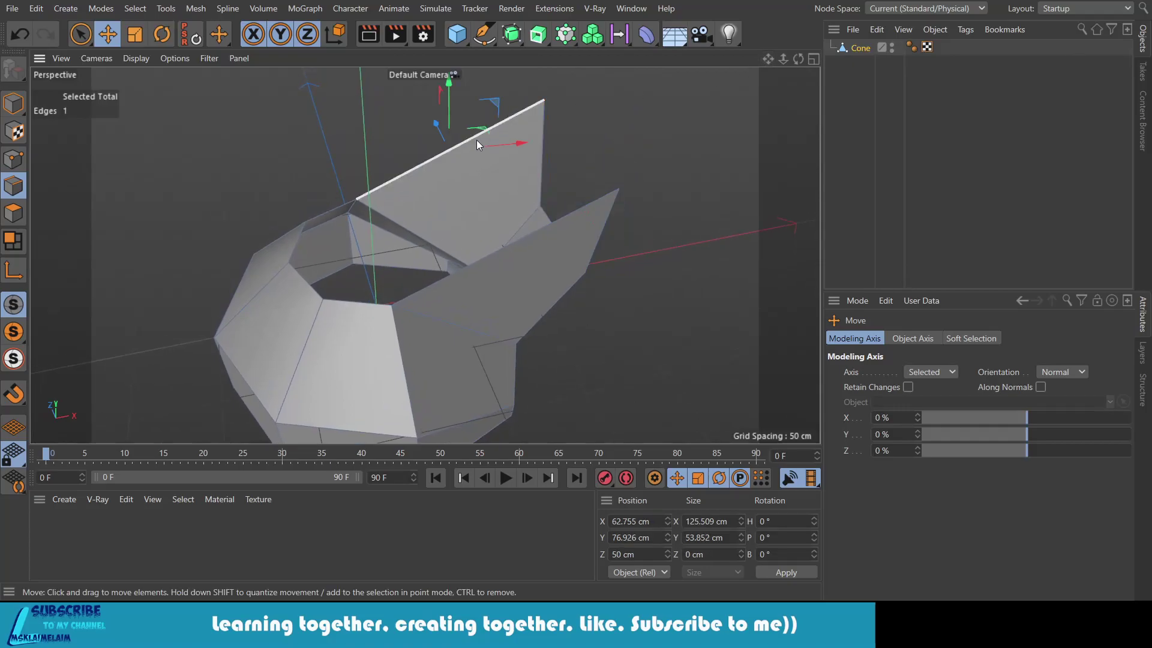
{"action": "left_click", "coordinate": [523, 240], "text": "shift"}
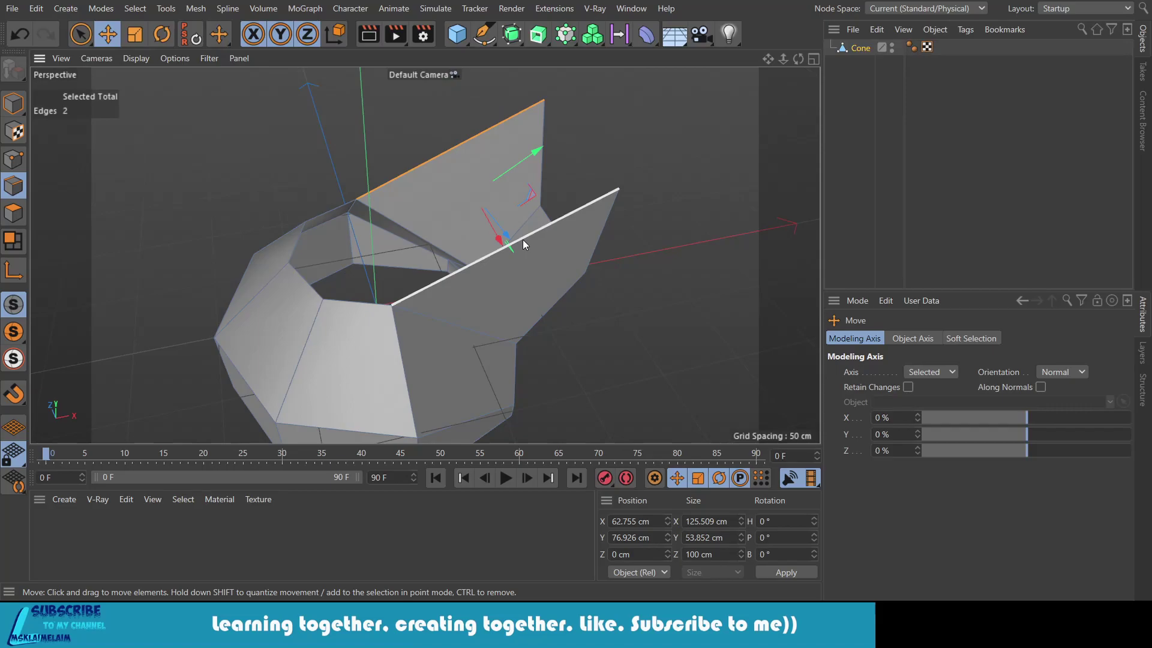
{"action": "key", "text": "m"}
{"action": "key", "text": "b"}
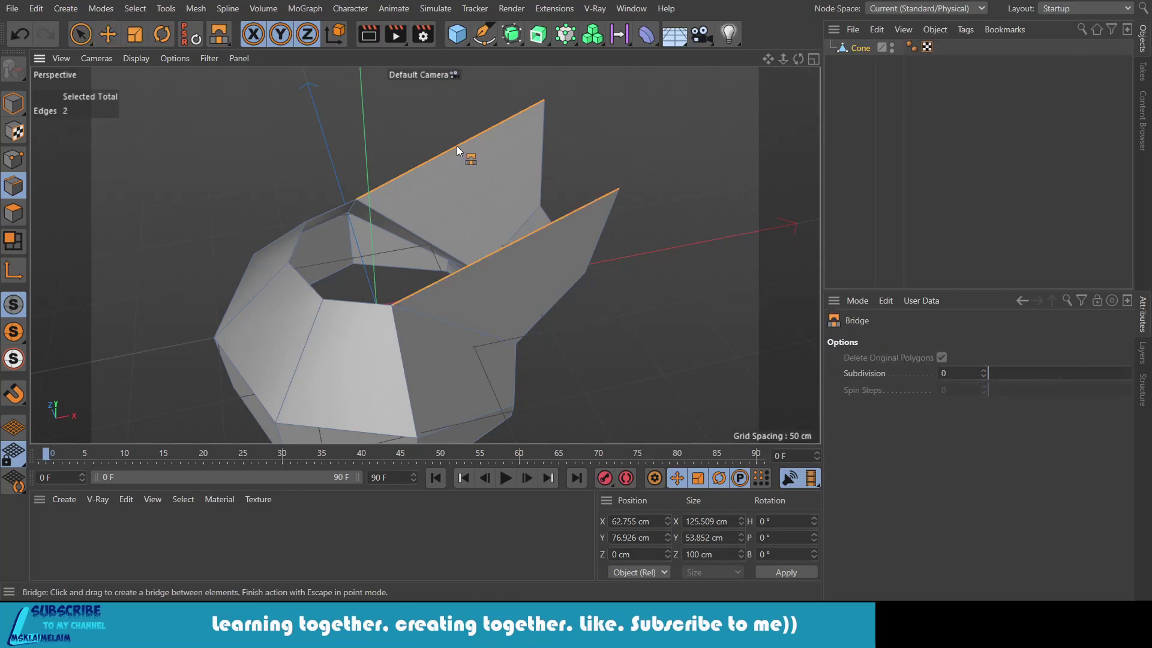
{"action": "left_click_drag", "start_coordinate": [473, 191], "coordinate": [496, 255]}
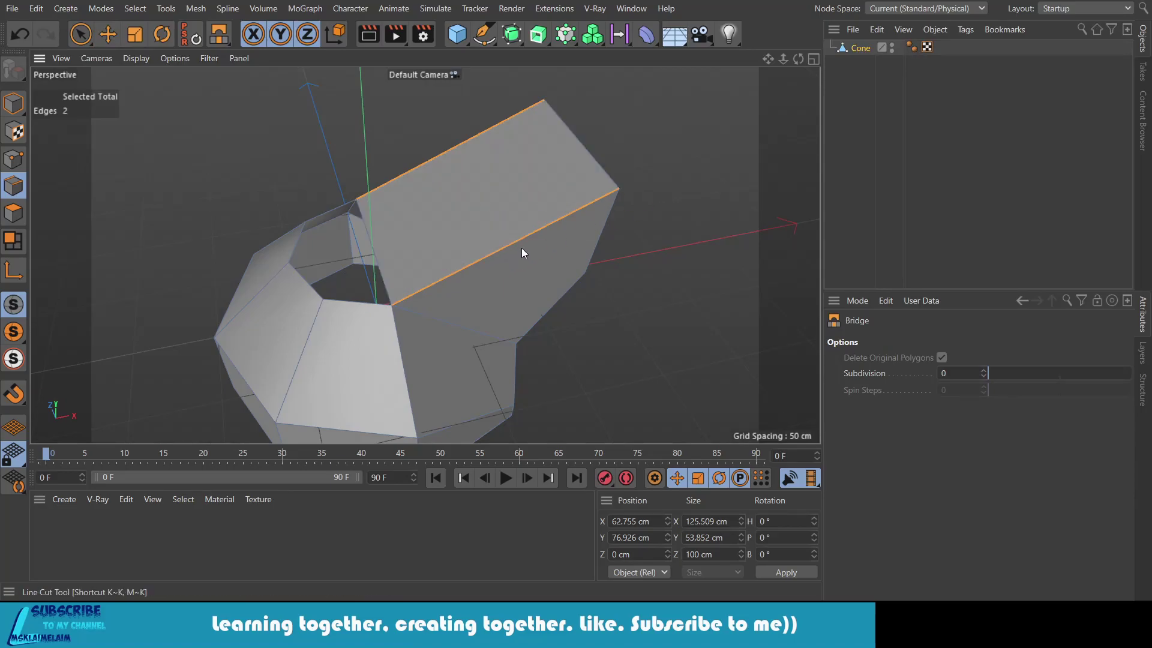
Step: Loop-cut the bridged face with 3 evenly spaced cuts, after undoing a 4-cut try
{"action": "key", "text": "k"}
{"action": "key", "text": "l"}
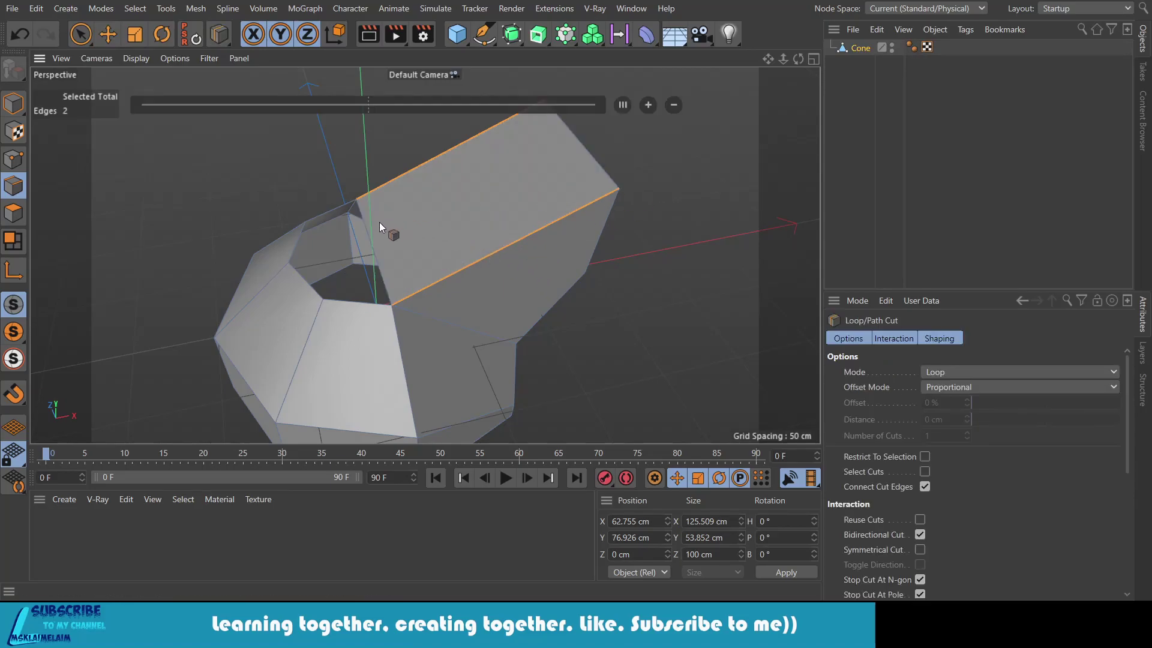
{"action": "left_click", "coordinate": [370, 225]}
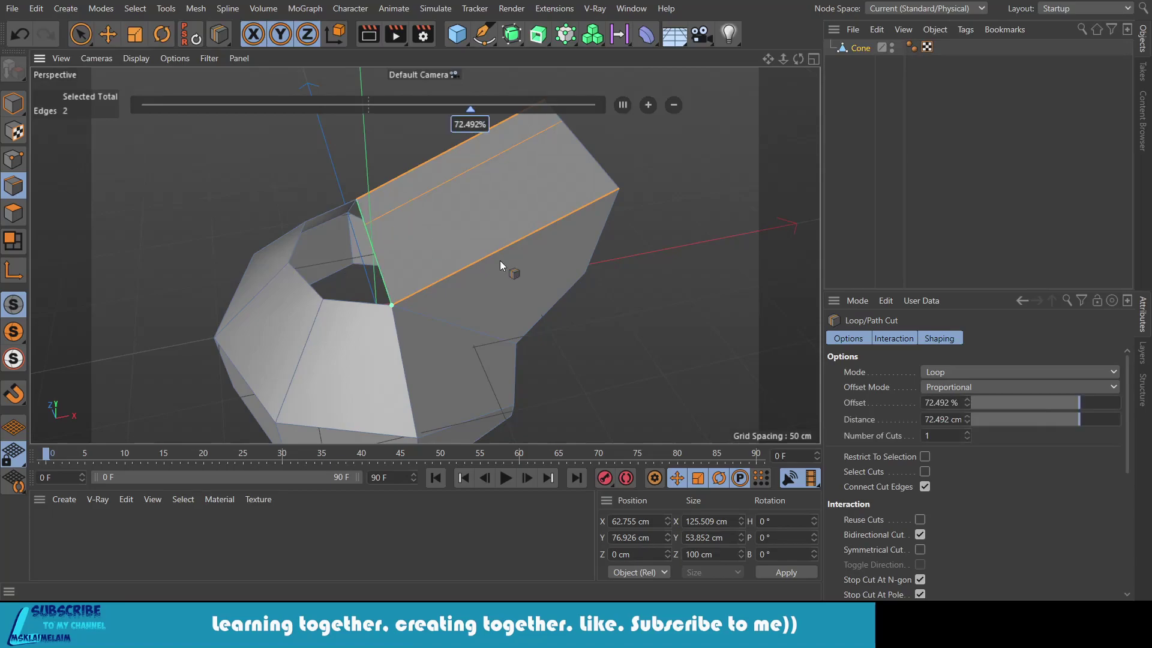
{"action": "double_click", "coordinate": [922, 436]}
{"action": "type", "text": "4"}
{"action": "key", "text": "Return"}
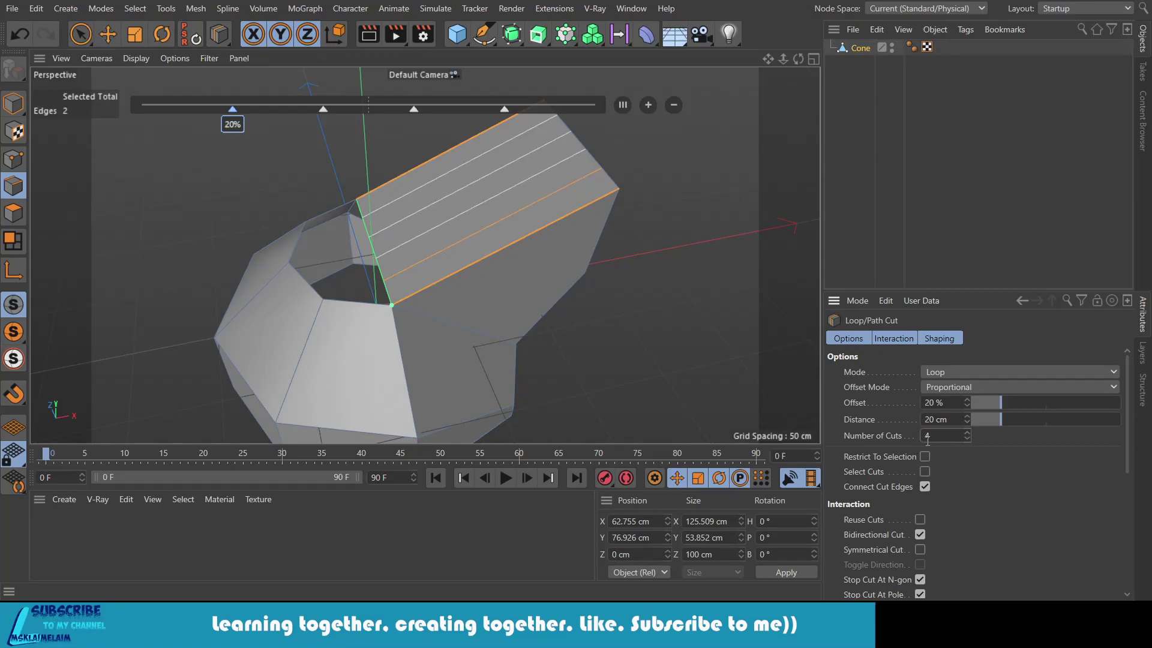
{"action": "key", "text": "ctrl+z"}
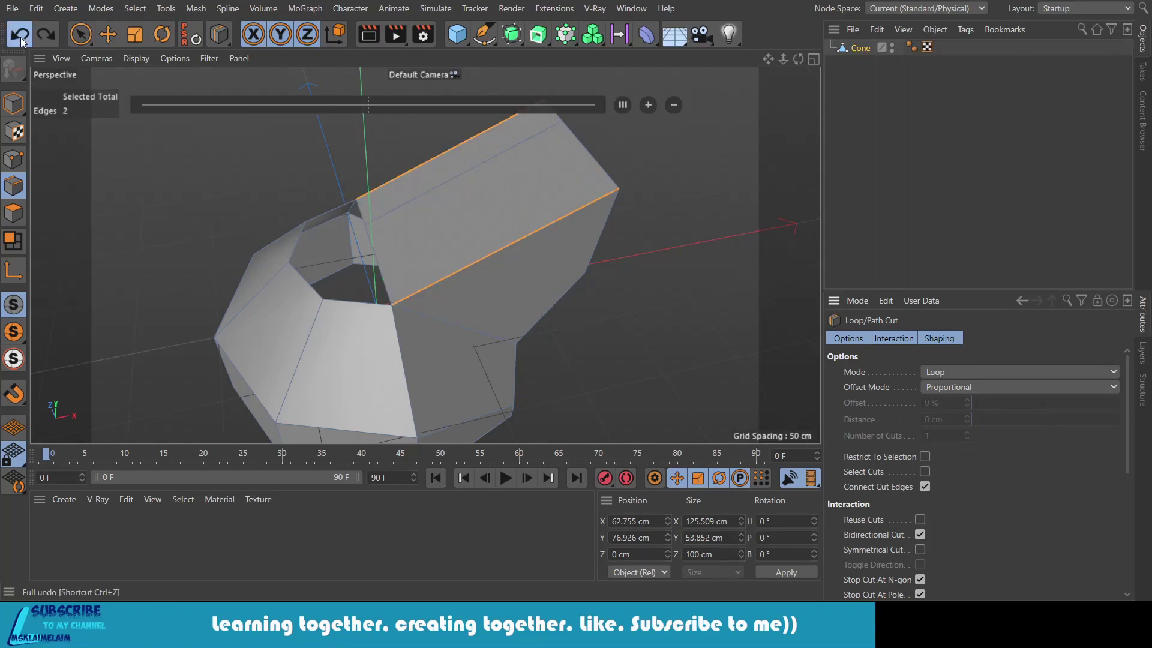
{"action": "left_click", "coordinate": [366, 226]}
{"action": "double_click", "coordinate": [947, 436]}
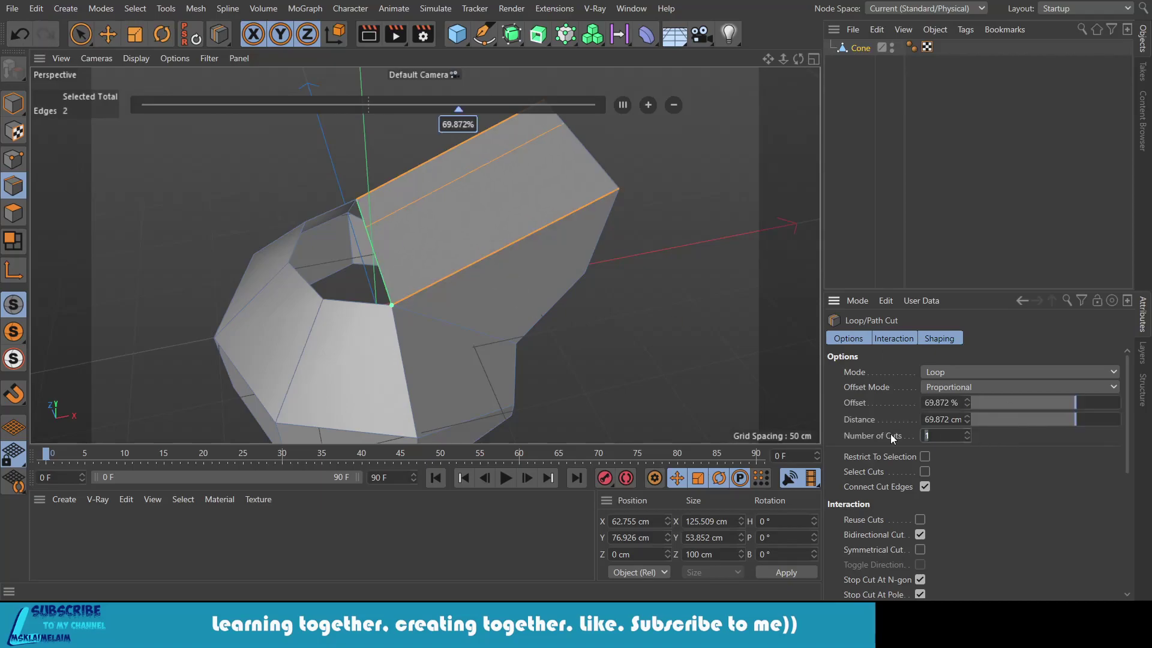
{"action": "type", "text": "3"}
{"action": "key", "text": "Return"}
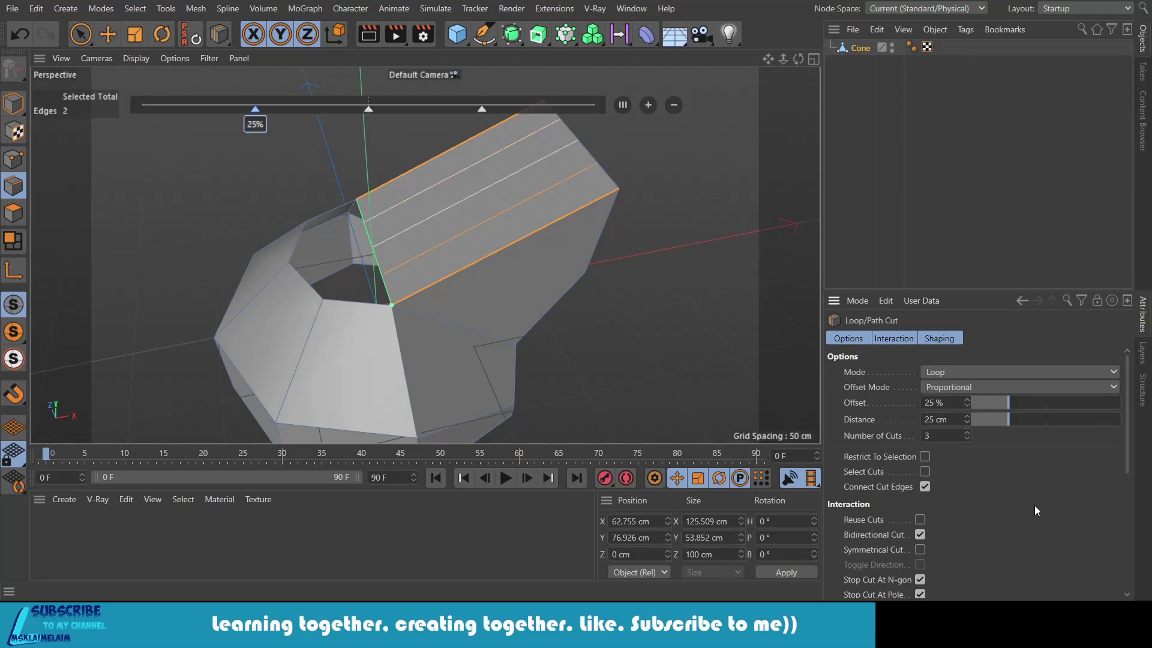
Step: Select the two middle polygon strips on the arm's top
{"action": "left_click", "coordinate": [13, 213]}
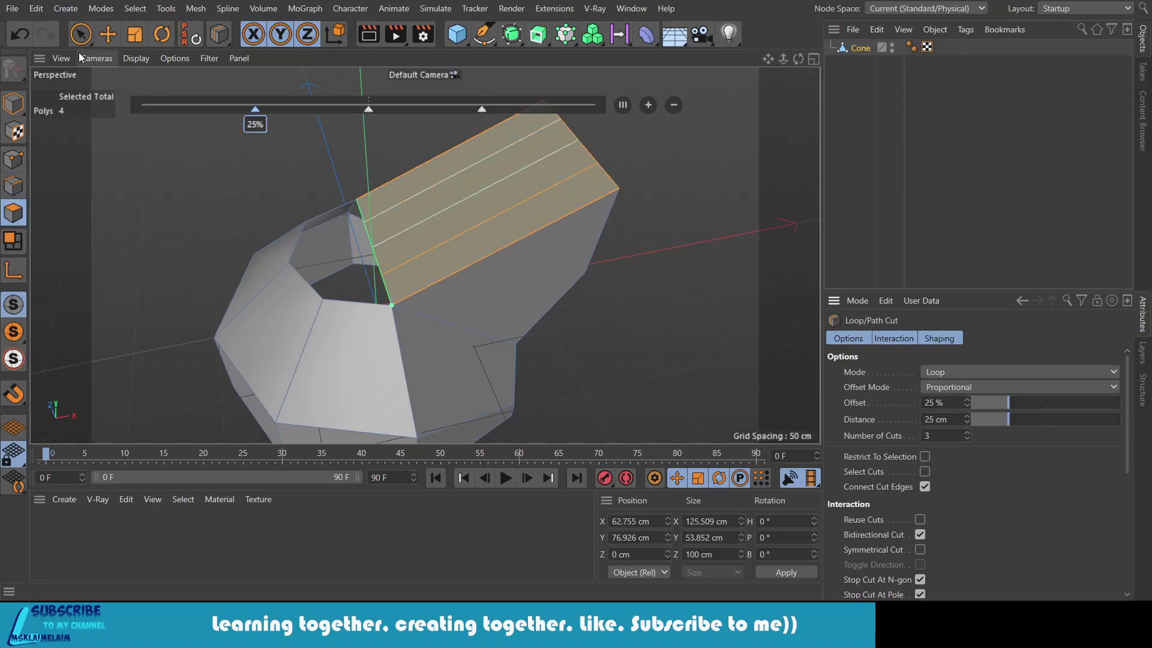
{"action": "left_click", "coordinate": [83, 36]}
{"action": "left_click", "coordinate": [384, 221]}
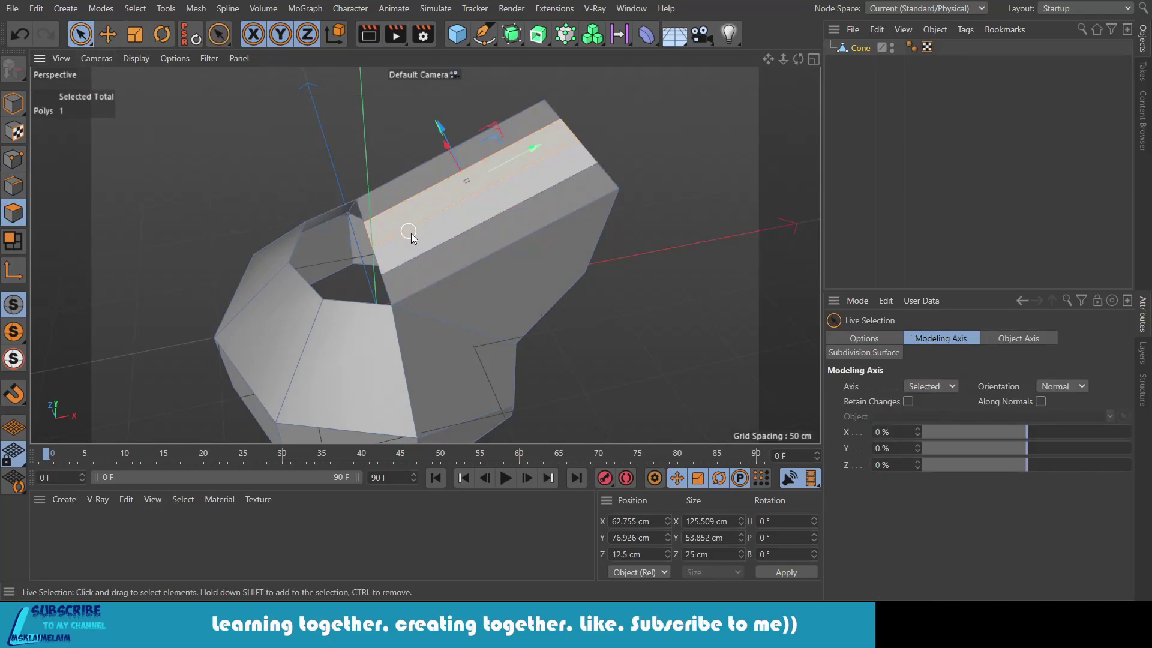
{"action": "left_click", "coordinate": [415, 243], "text": "shift"}
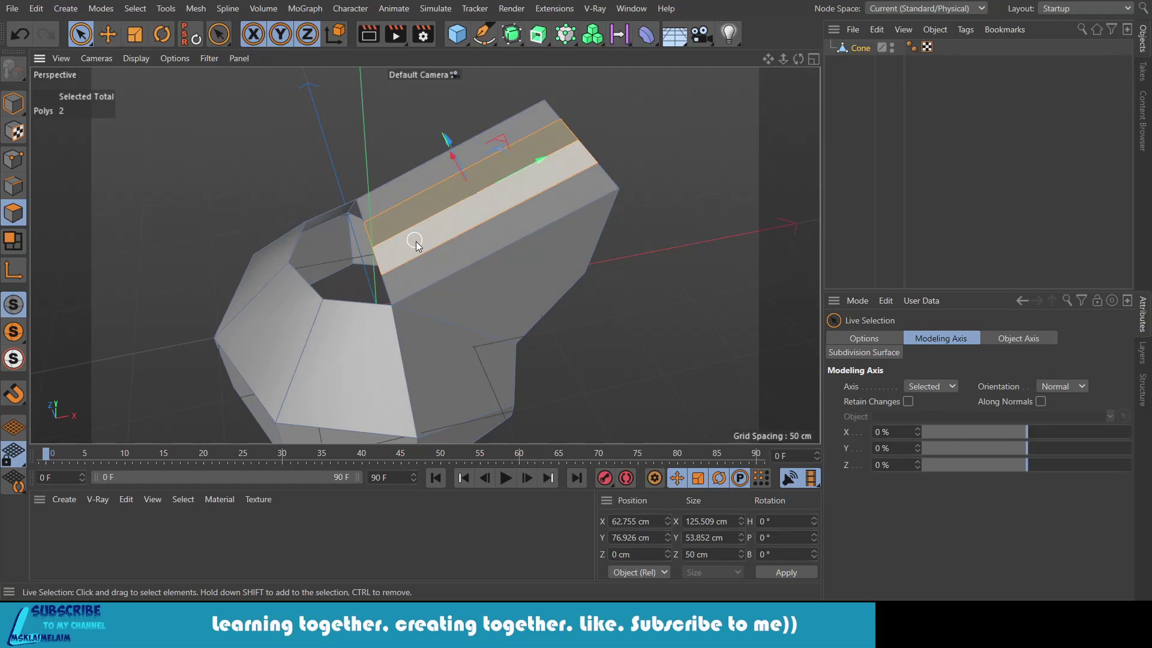
Step: Set modeling axis orientation to Axis and raise the polygons about 19 cm on Y
{"action": "left_click", "coordinate": [1061, 389]}
{"action": "left_click", "coordinate": [1061, 402]}
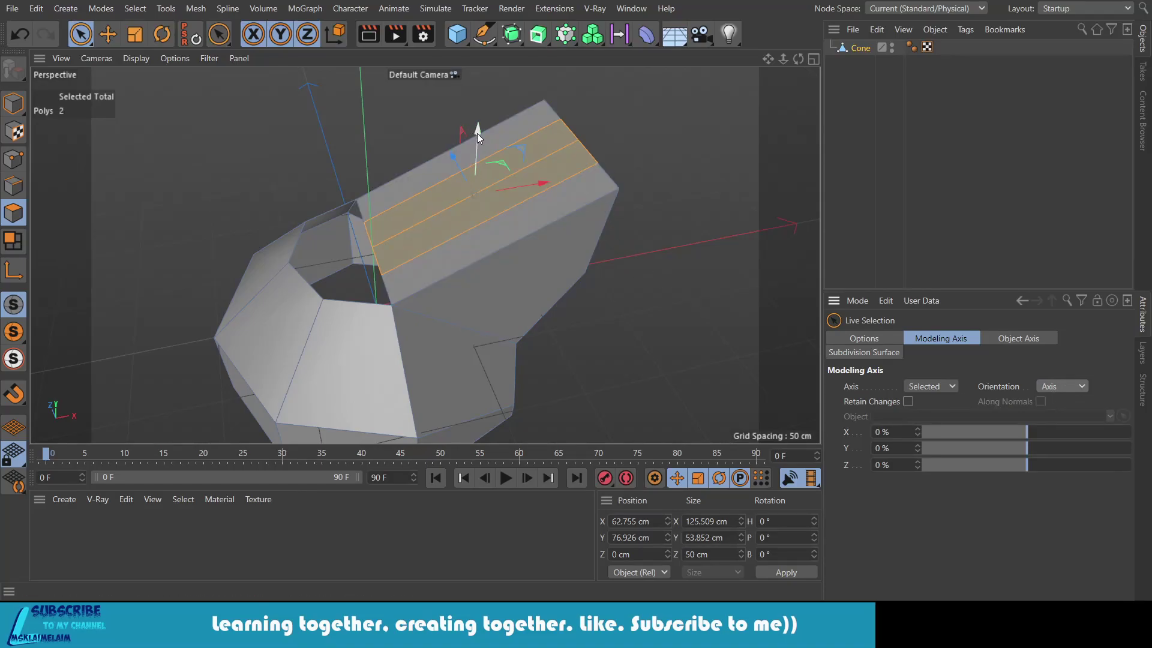
{"action": "left_click_drag", "start_coordinate": [476, 133], "coordinate": [474, 117]}
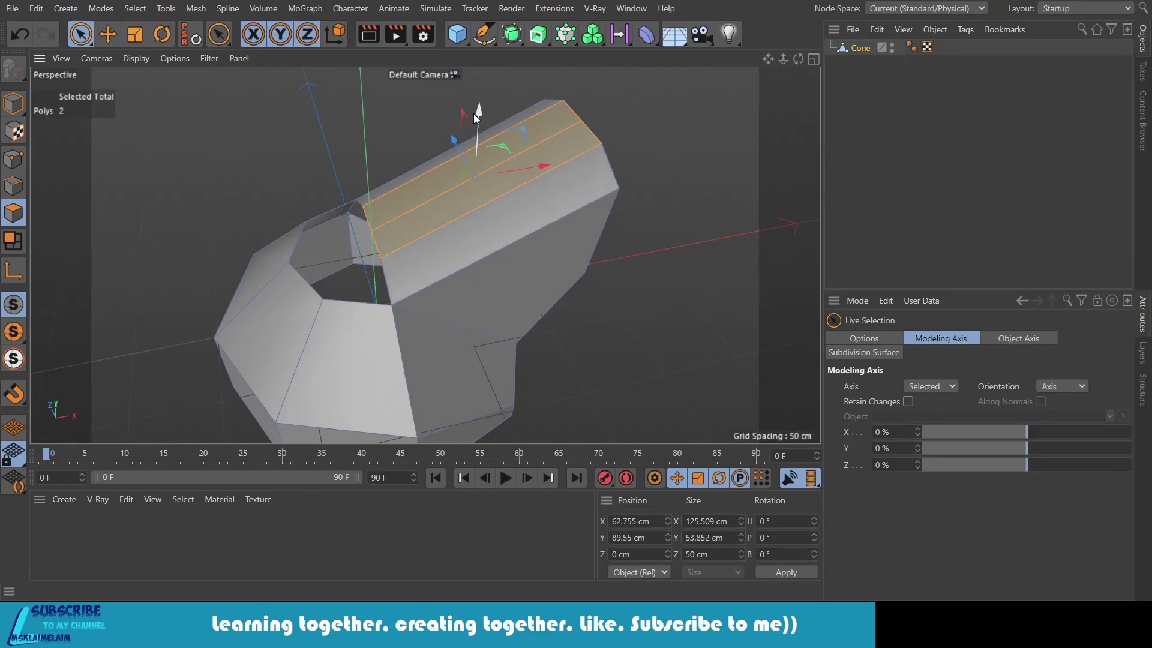
{"action": "left_click_drag", "start_coordinate": [476, 117], "coordinate": [475, 107]}
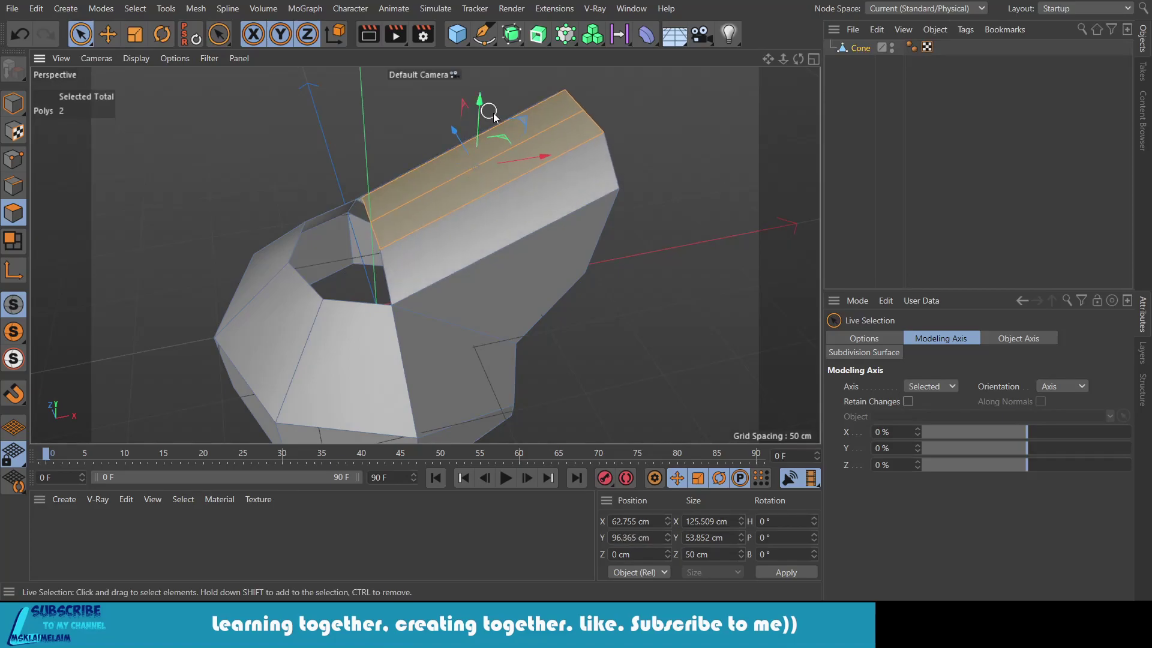
{"action": "left_click_drag", "start_coordinate": [798, 59], "coordinate": [424, 255]}
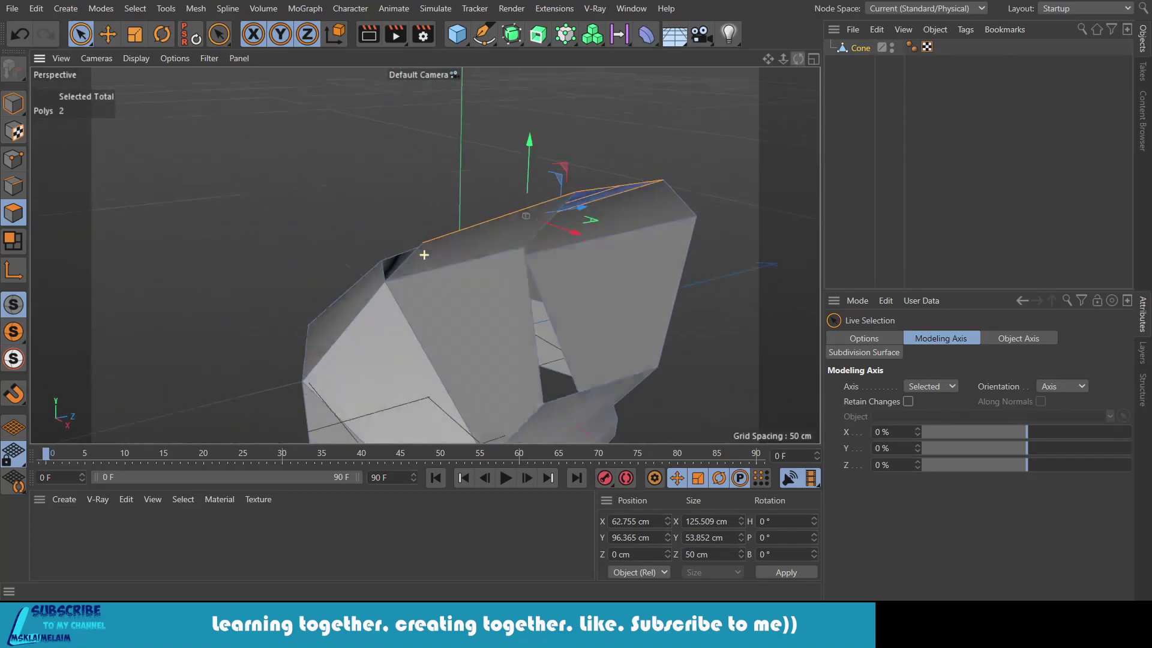
{"action": "left_click_drag", "start_coordinate": [424, 255], "coordinate": [716, 191]}
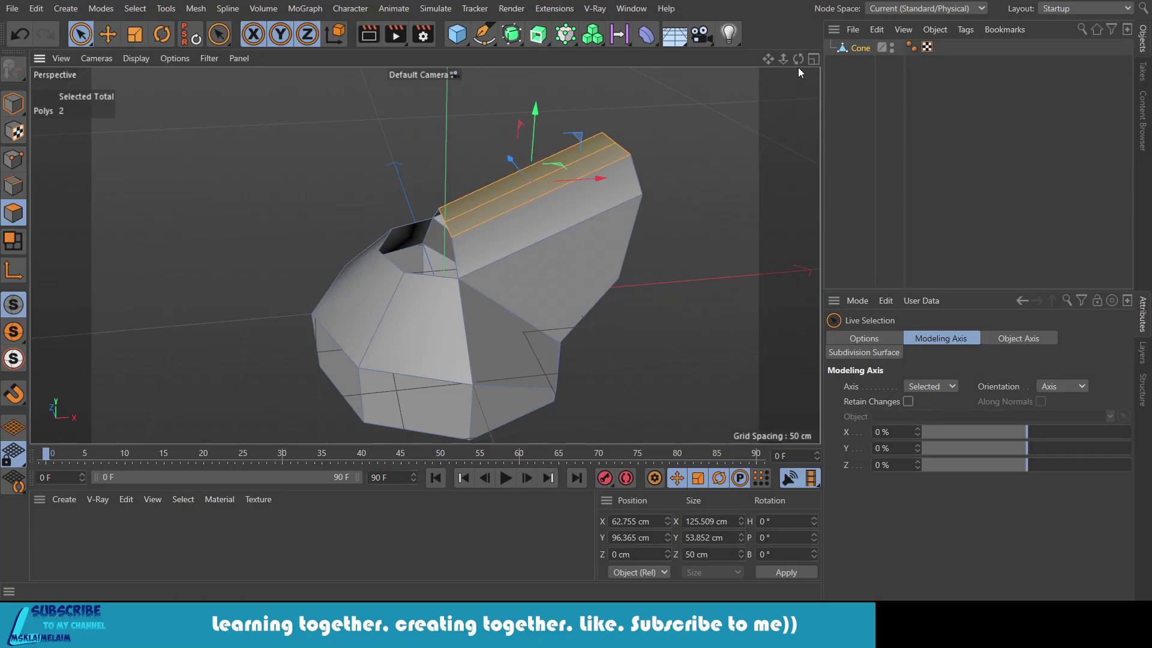
{"action": "left_click_drag", "start_coordinate": [798, 58], "coordinate": [424, 255]}
{"action": "left_click_drag", "start_coordinate": [424, 254], "coordinate": [618, 237], "text": "alt"}
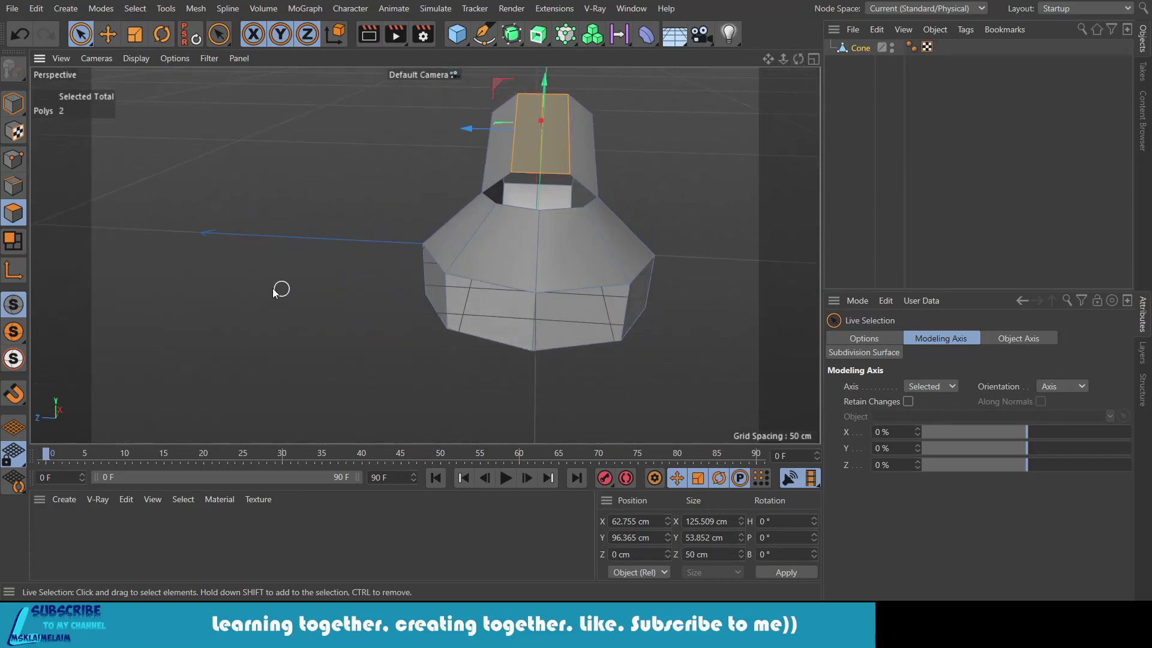
Step: Weld the first pair of rim points together at their midpoint
{"action": "left_click", "coordinate": [13, 159]}
{"action": "scroll", "coordinate": [510, 243], "scroll_direction": "up", "scroll_amount": 2}
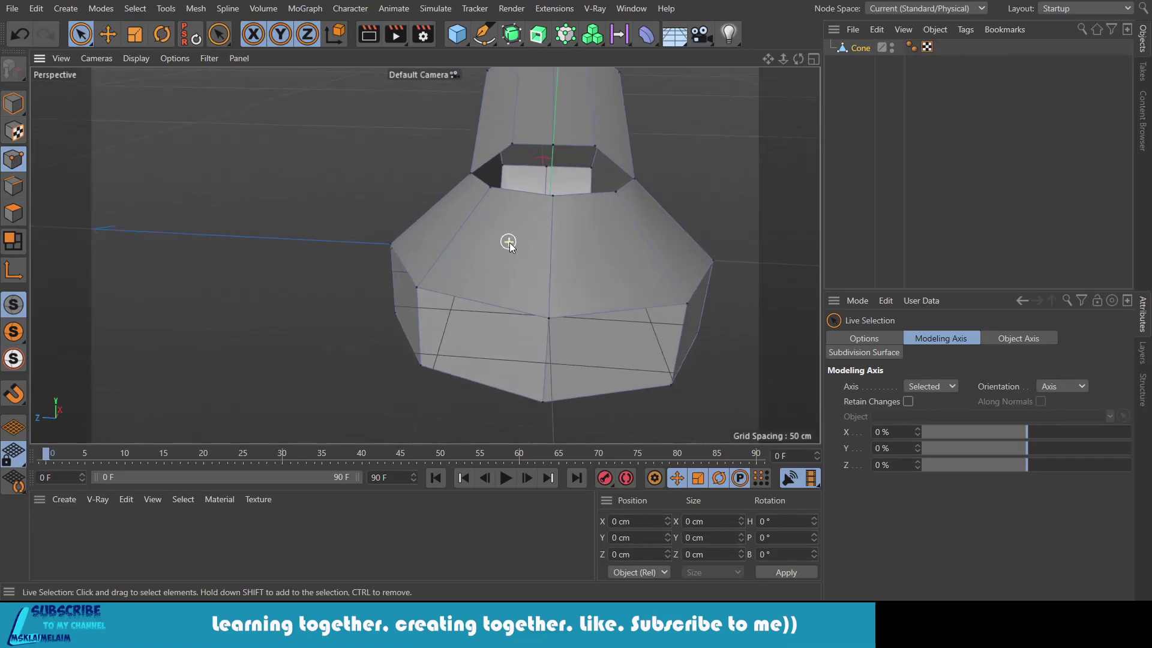
{"action": "scroll", "coordinate": [509, 242], "scroll_direction": "up", "scroll_amount": 2}
{"action": "left_click", "coordinate": [513, 130]}
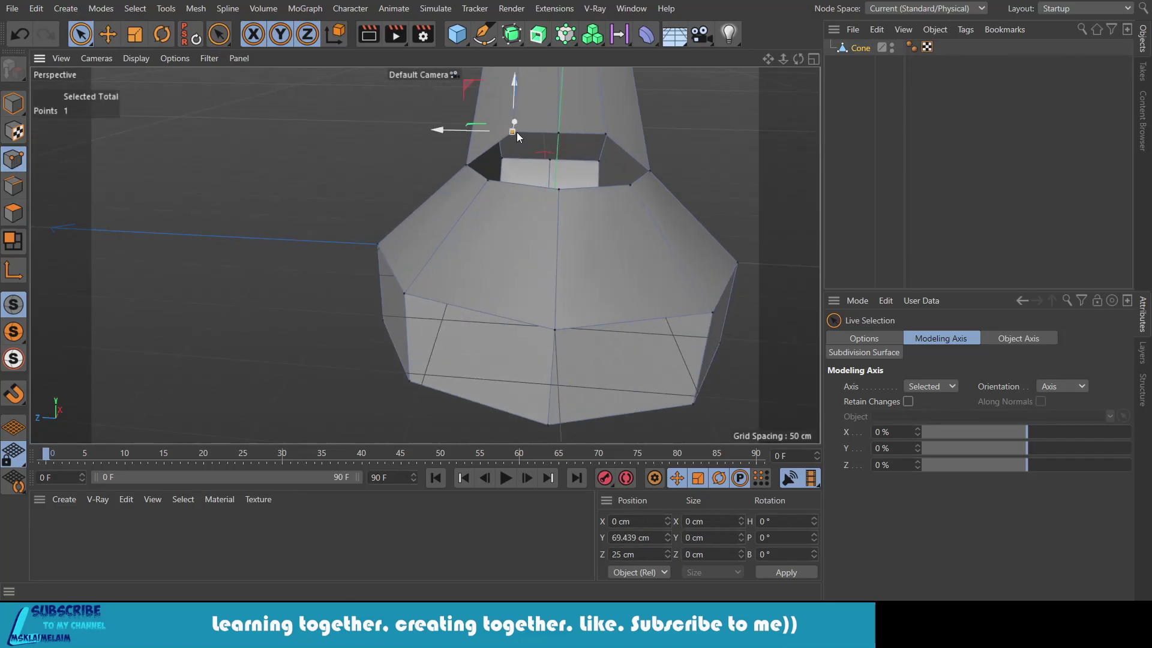
{"action": "left_click", "coordinate": [492, 179], "text": "shift"}
{"action": "key", "text": "d"}
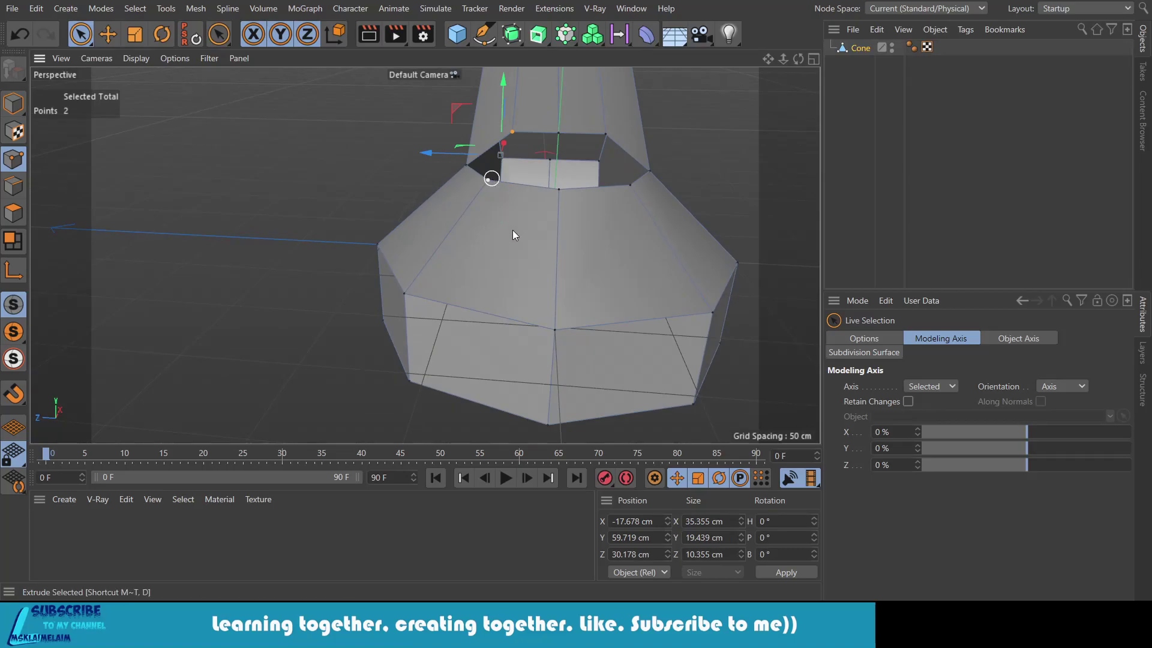
{"action": "key", "text": "m"}
{"action": "key", "text": "h"}
{"action": "key", "text": "m"}
{"action": "key", "text": "q"}
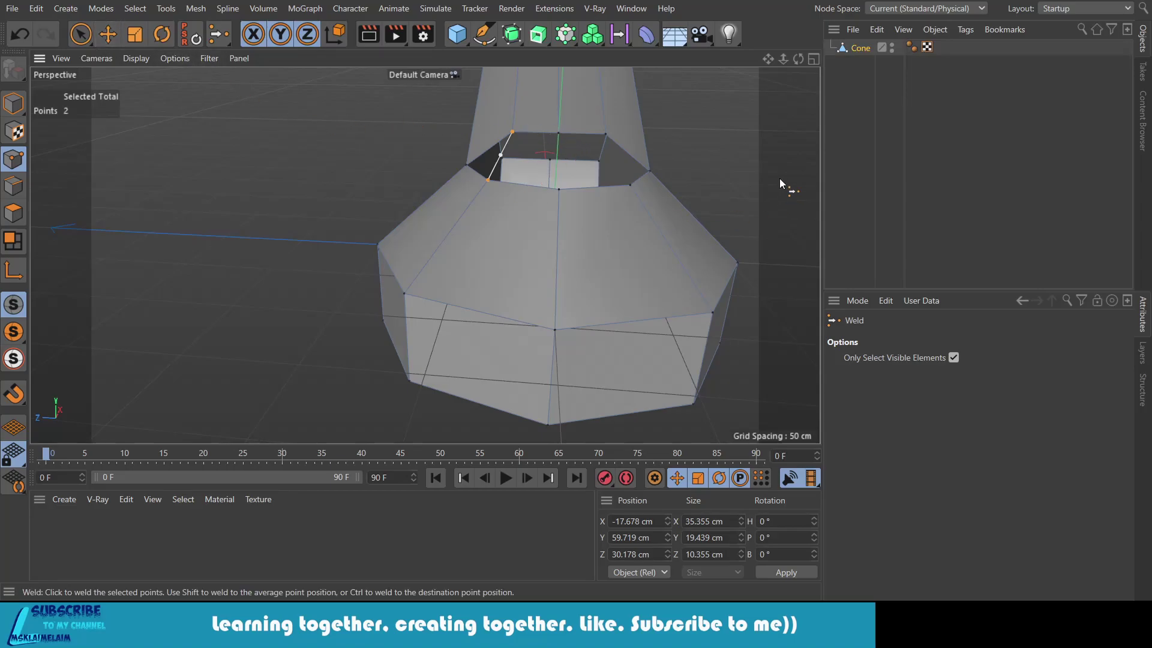
{"action": "left_click", "coordinate": [730, 162]}
Step: Weld a second pair of rim points onto the clicked point
{"action": "left_click", "coordinate": [82, 34]}
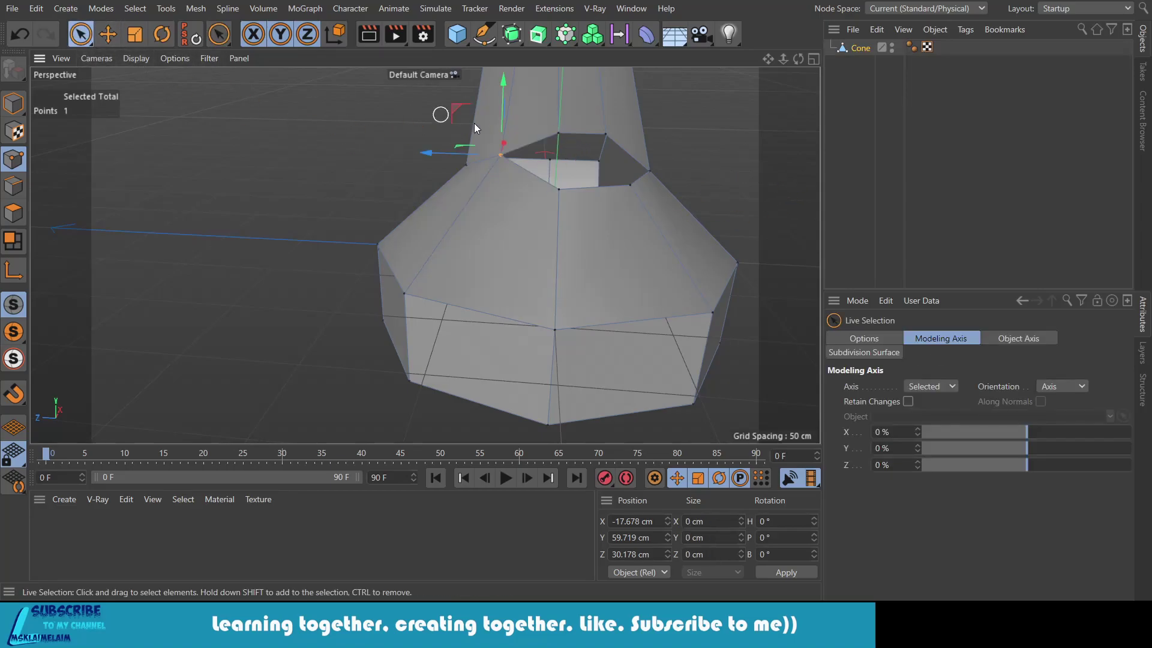
{"action": "left_click", "coordinate": [559, 191], "text": "shift"}
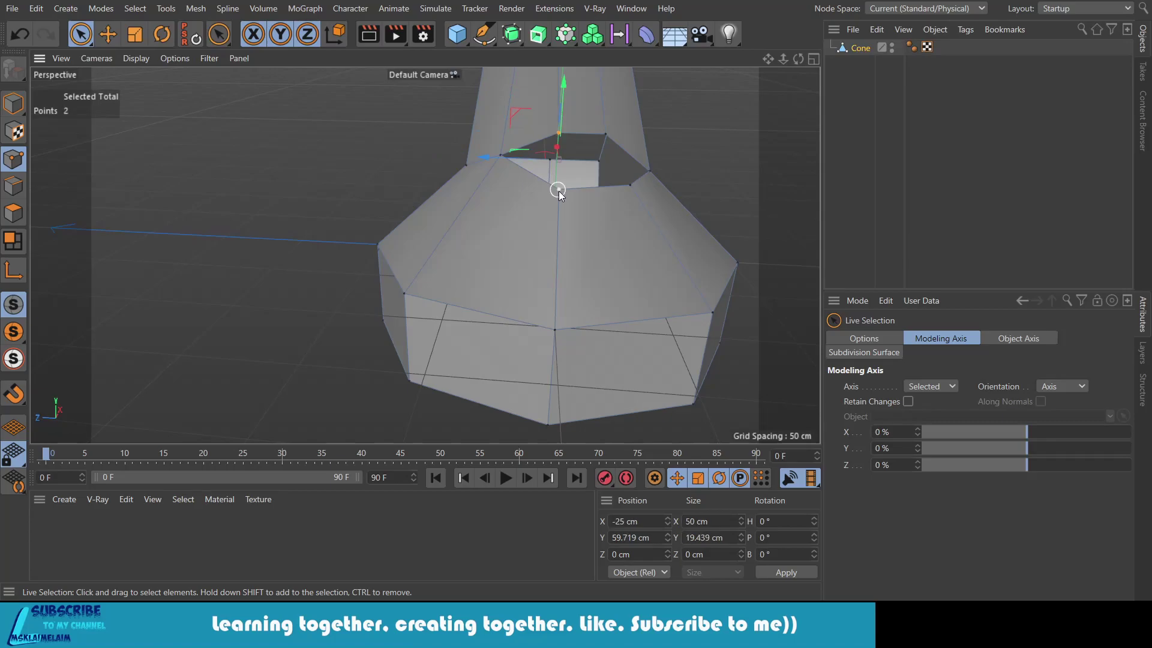
{"action": "key", "text": "m"}
{"action": "key", "text": "q"}
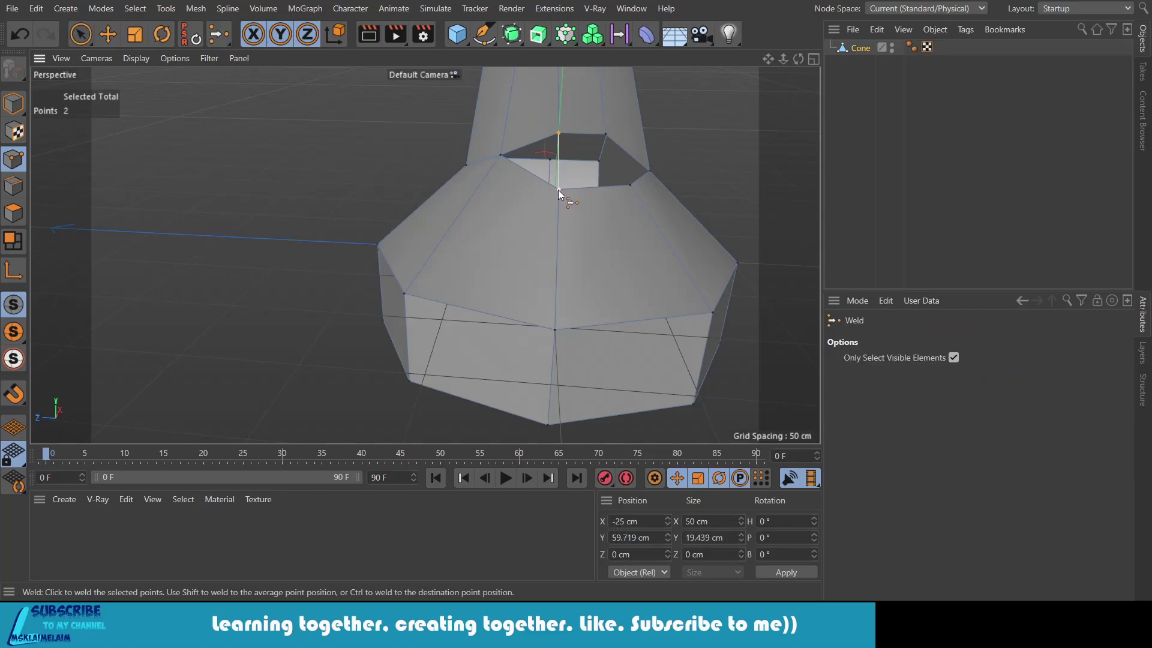
{"action": "left_click", "coordinate": [558, 189]}
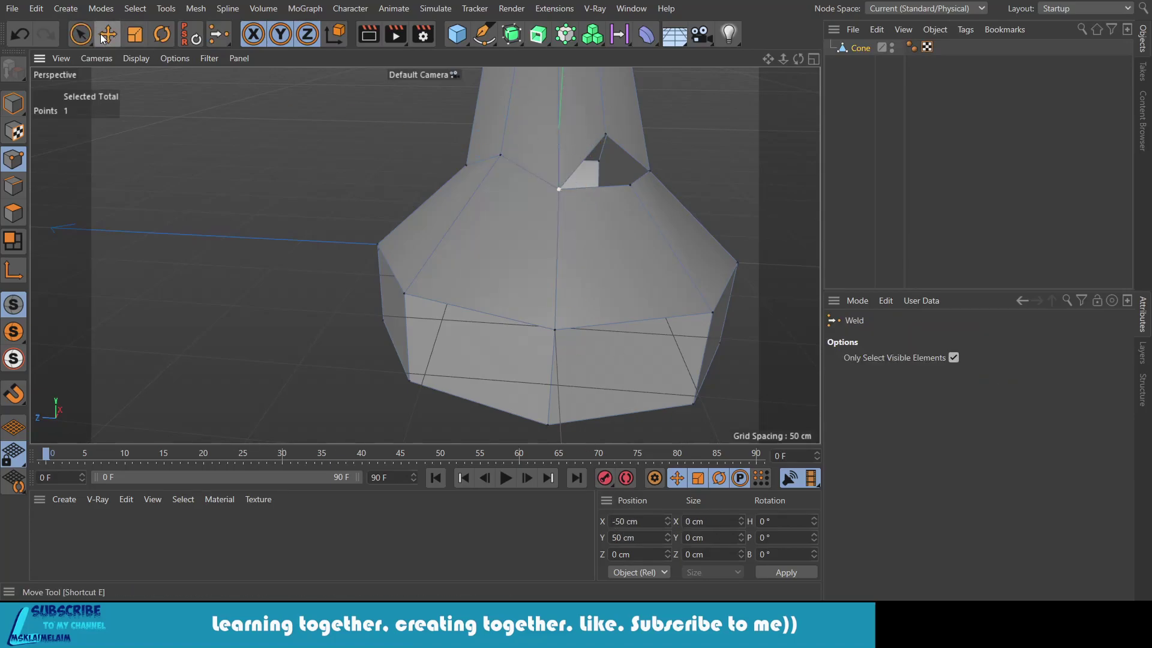
Step: Weld the corner point pair at their midpoint and inspect the closed opening
{"action": "left_click", "coordinate": [82, 35]}
{"action": "left_click", "coordinate": [606, 133]}
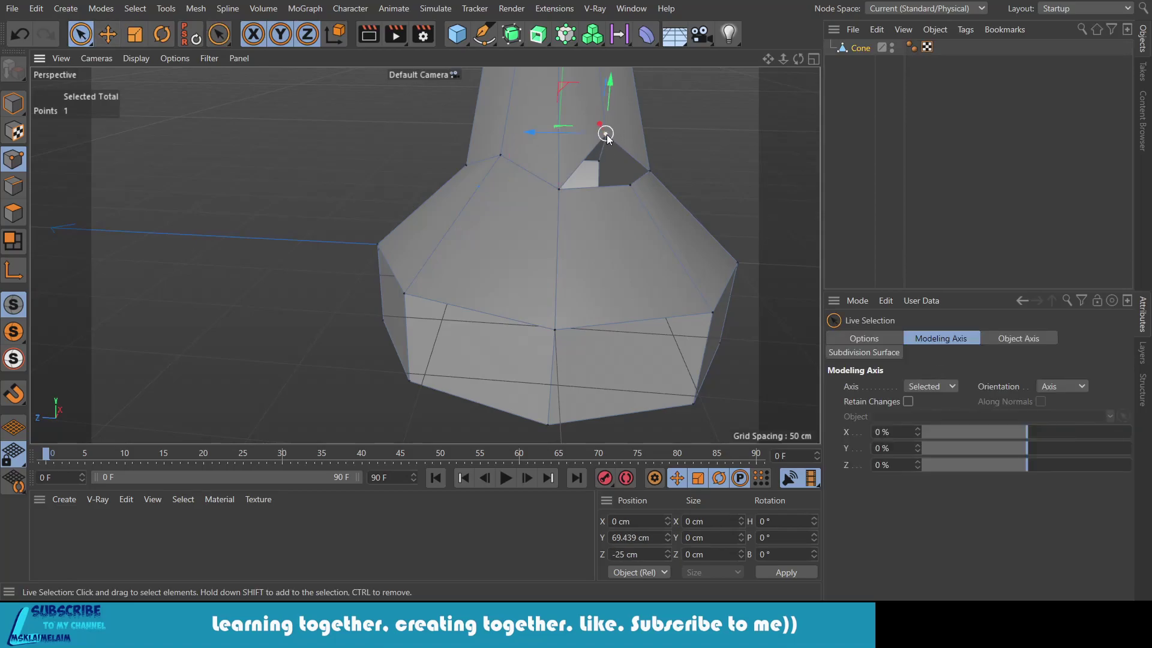
{"action": "left_click", "coordinate": [629, 187], "text": "shift"}
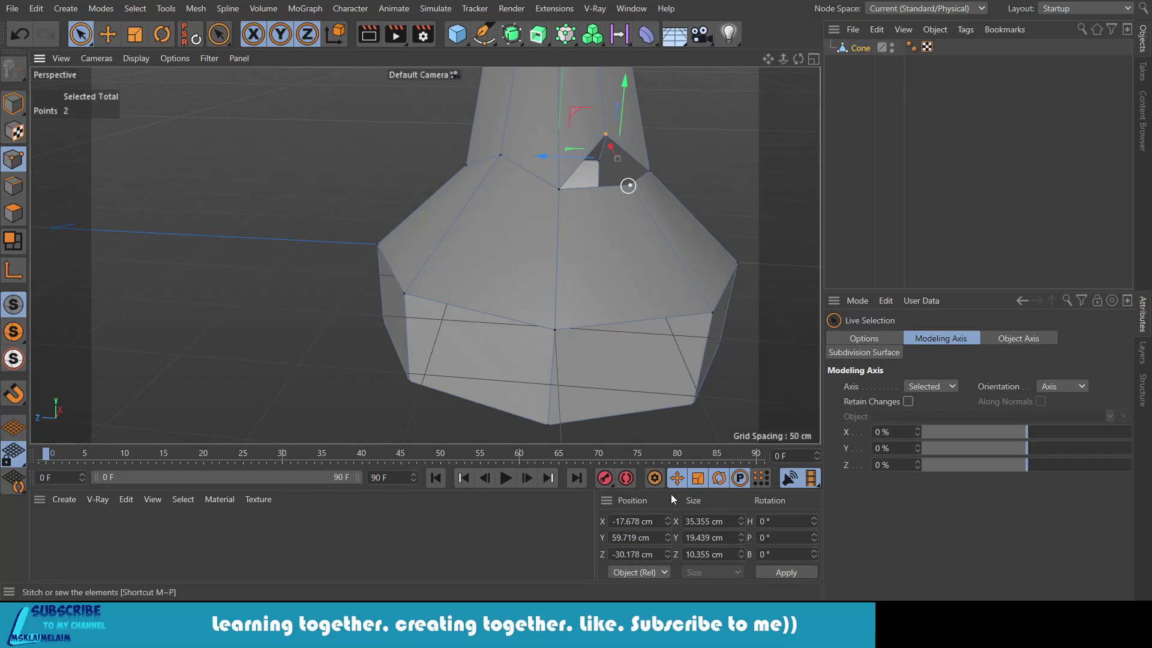
{"action": "key", "text": "m"}
{"action": "key", "text": "q"}
{"action": "left_click", "coordinate": [630, 186], "text": "shift"}
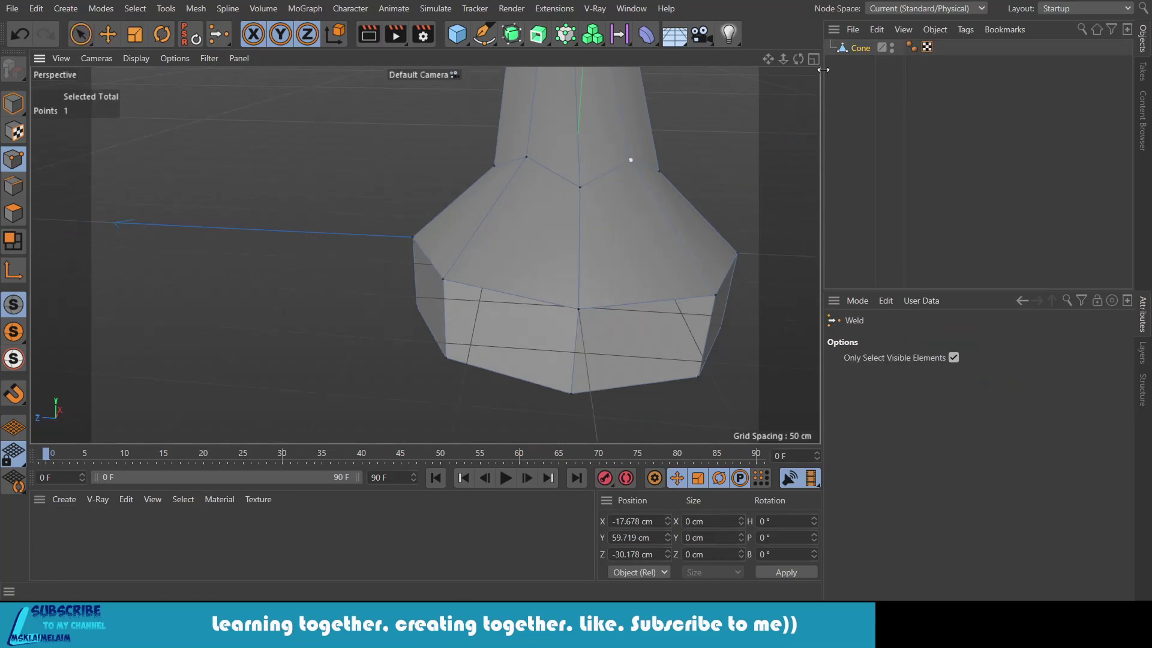
{"action": "mouse_move", "coordinate": [797, 59]}
{"action": "left_mouse_down"}
{"action": "mouse_move", "coordinate": [756, 90]}
{"action": "mouse_move", "coordinate": [708, 102]}
{"action": "left_mouse_up"}
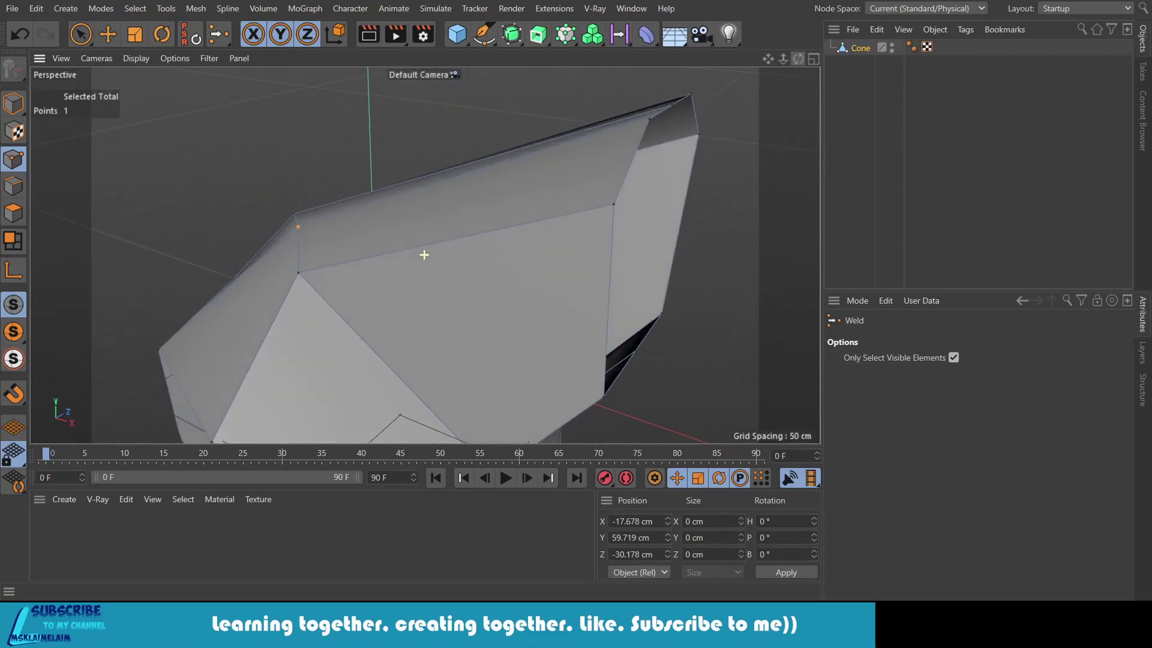
{"action": "left_click_drag", "start_coordinate": [708, 102], "coordinate": [717, 144]}
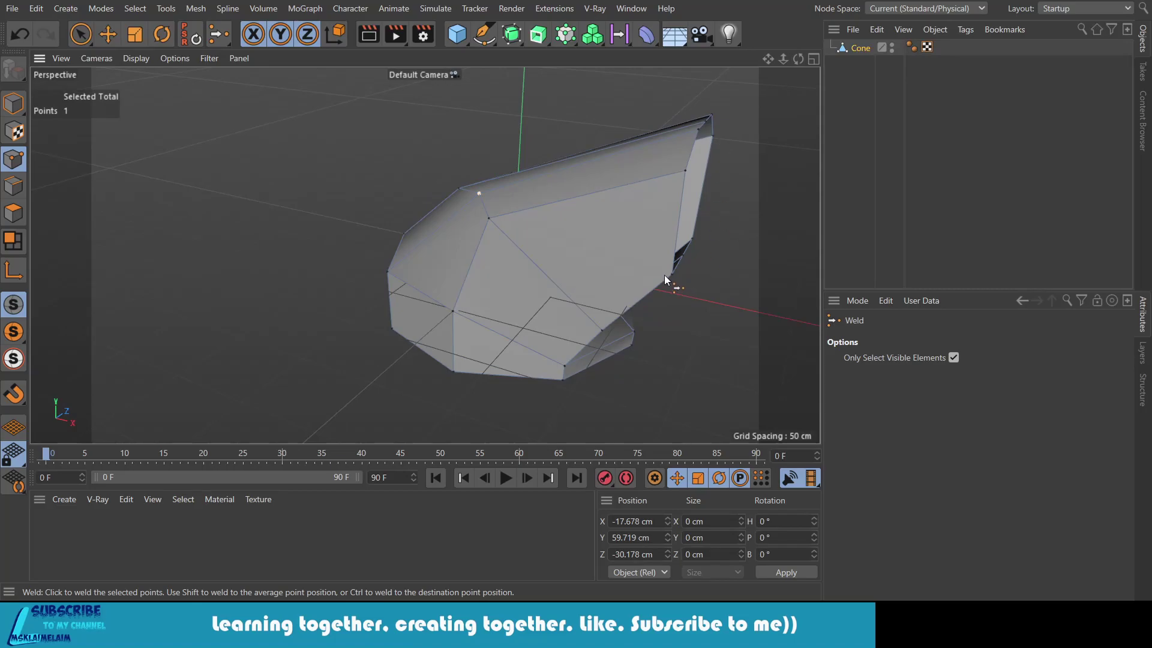
{"action": "left_click_drag", "start_coordinate": [798, 58], "coordinate": [720, 90]}
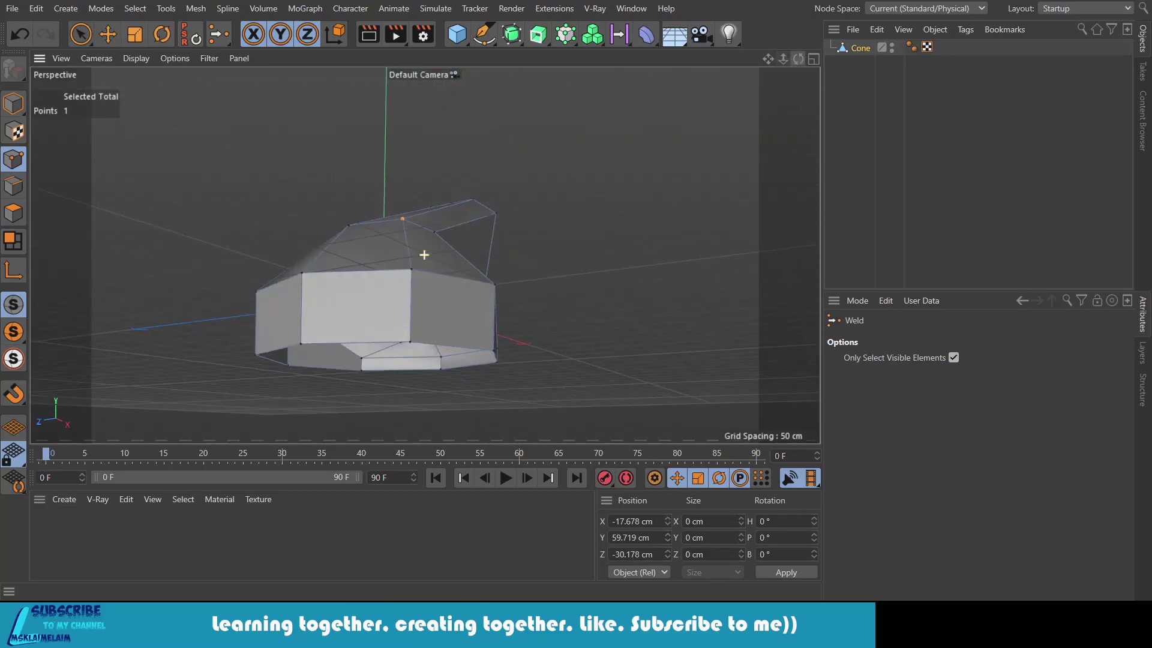
{"action": "left_click", "coordinate": [13, 186]}
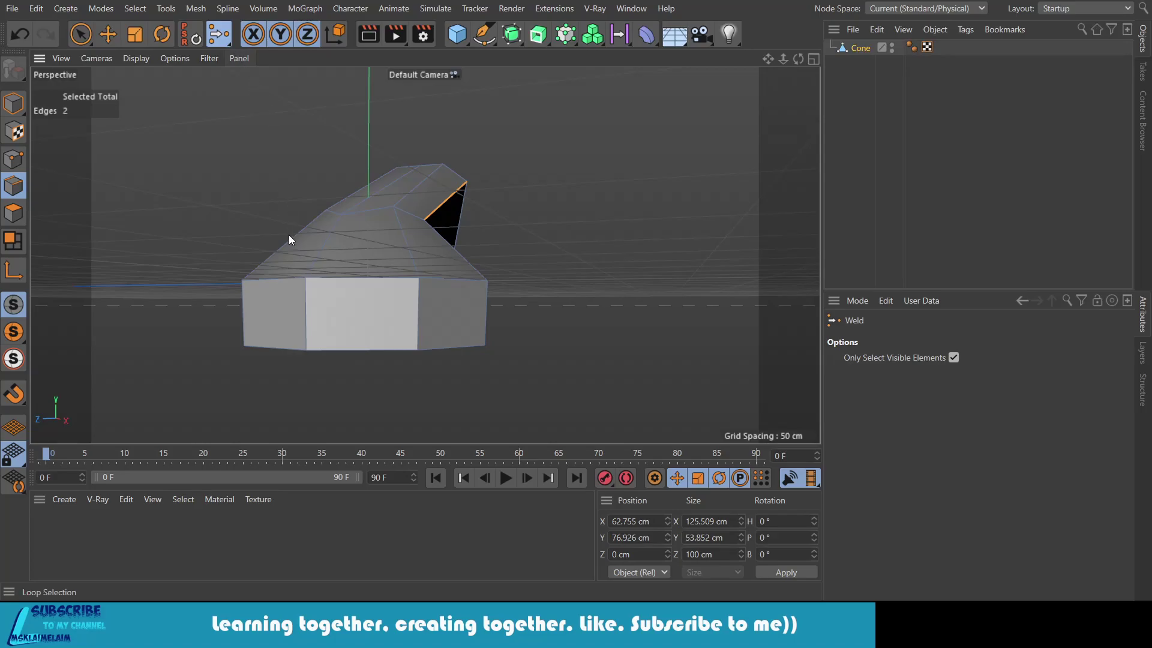
Step: Loop-select the cone's bottom edge ring and lower it about 9.6 cm
{"action": "key", "text": "u"}
{"action": "key", "text": "l"}
{"action": "left_click", "coordinate": [343, 350]}
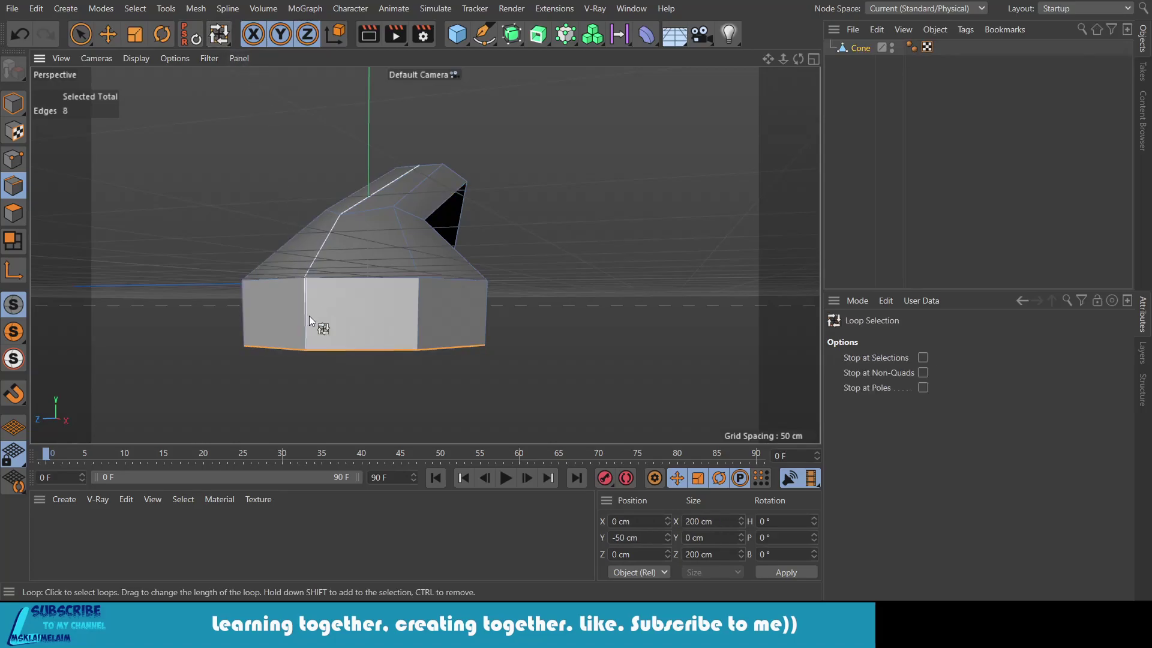
{"action": "key", "text": "e"}
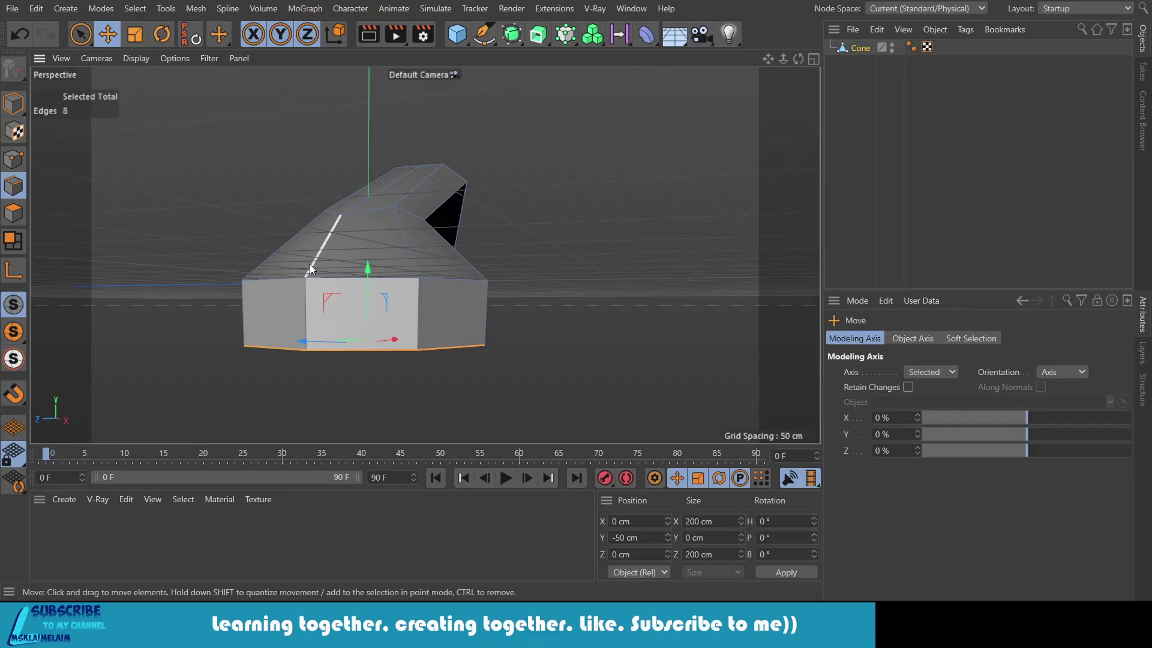
{"action": "left_click_drag", "start_coordinate": [369, 265], "coordinate": [369, 285]}
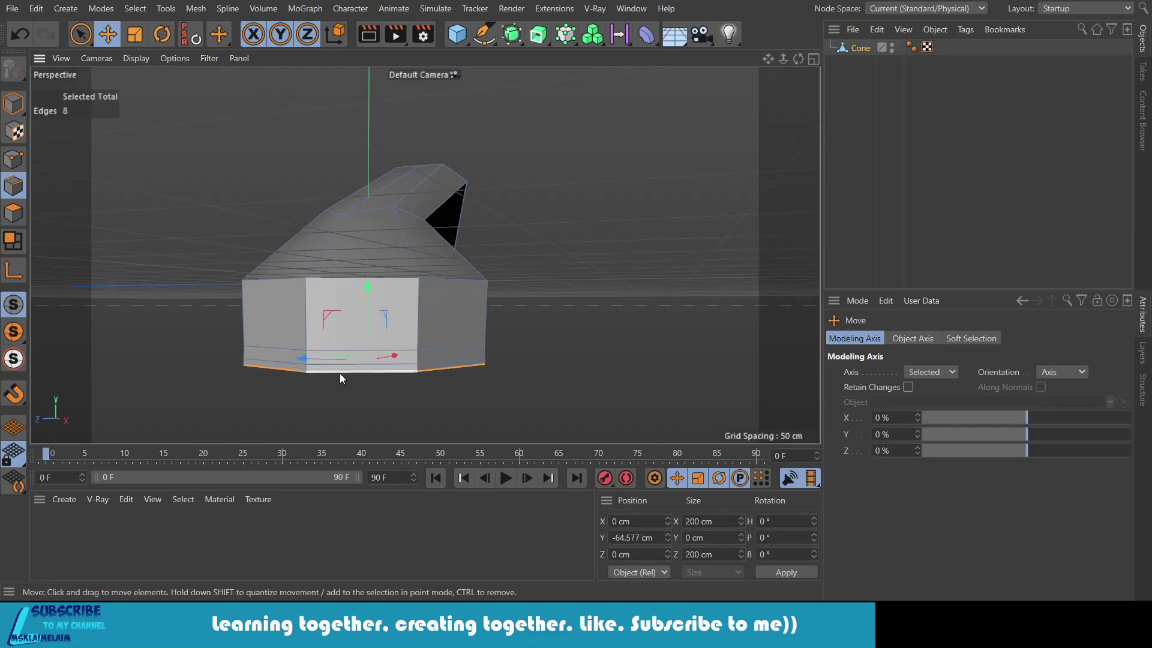
Step: Bevel the bottom edges slightly and extrude them, widening the base to 210 cm
{"action": "key", "text": "m"}
{"action": "key", "text": "s"}
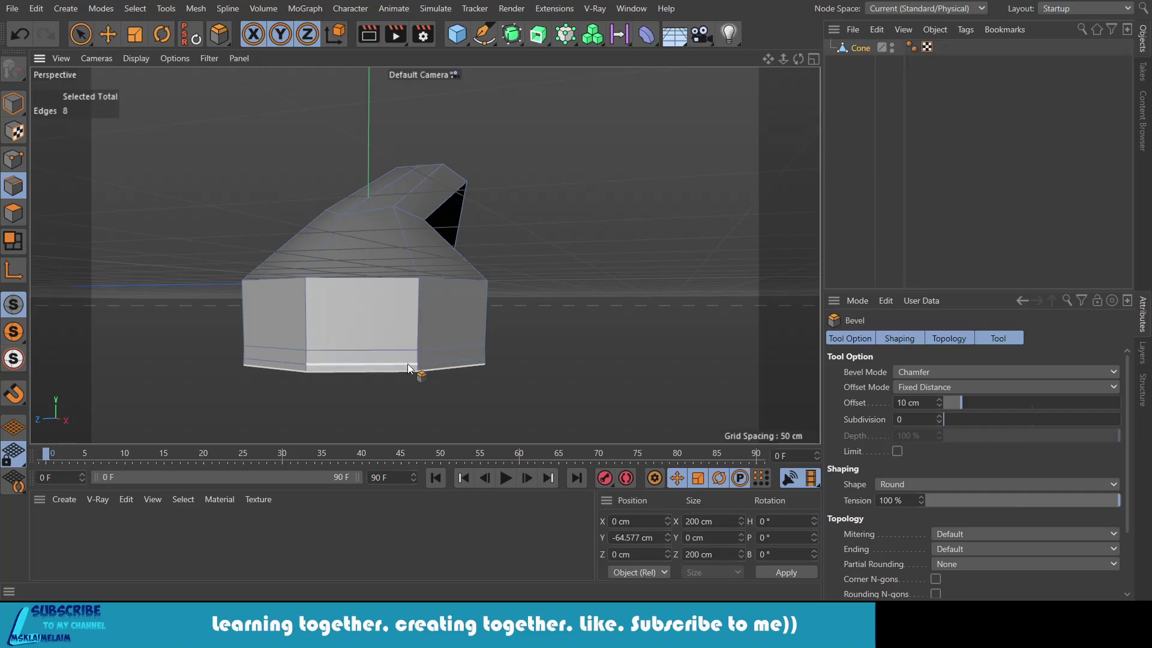
{"action": "left_click_drag", "start_coordinate": [406, 372], "coordinate": [444, 373]}
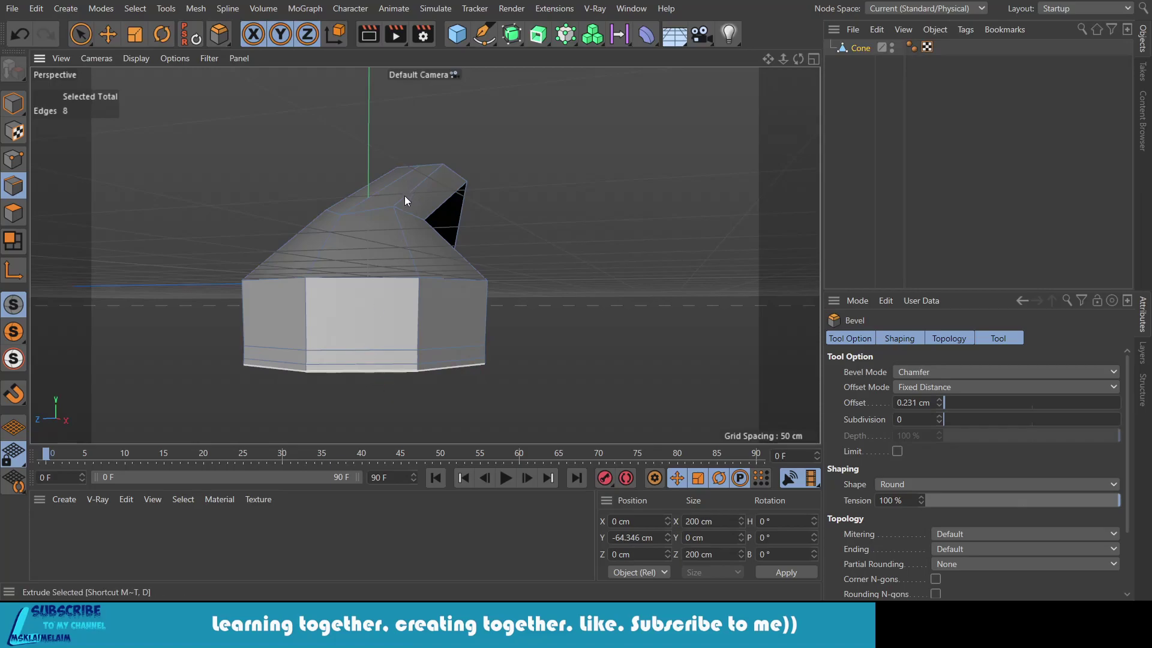
{"action": "key", "text": "d"}
{"action": "scroll", "coordinate": [1127, 498], "scroll_direction": "down", "scroll_amount": 3}
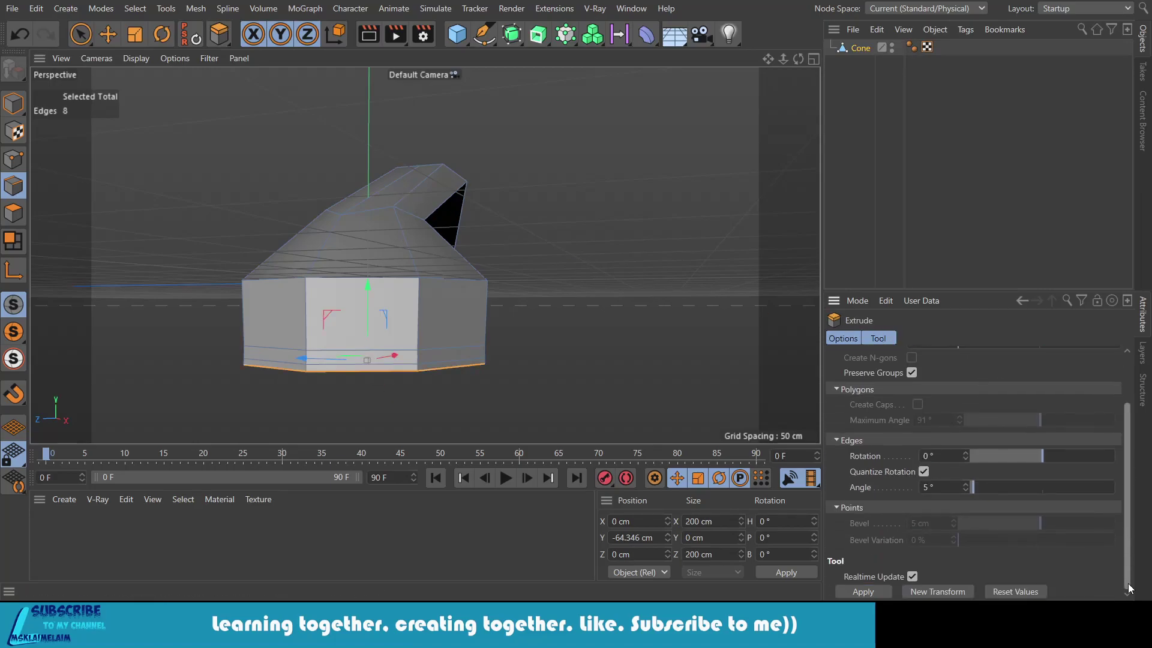
{"action": "left_click", "coordinate": [864, 591]}
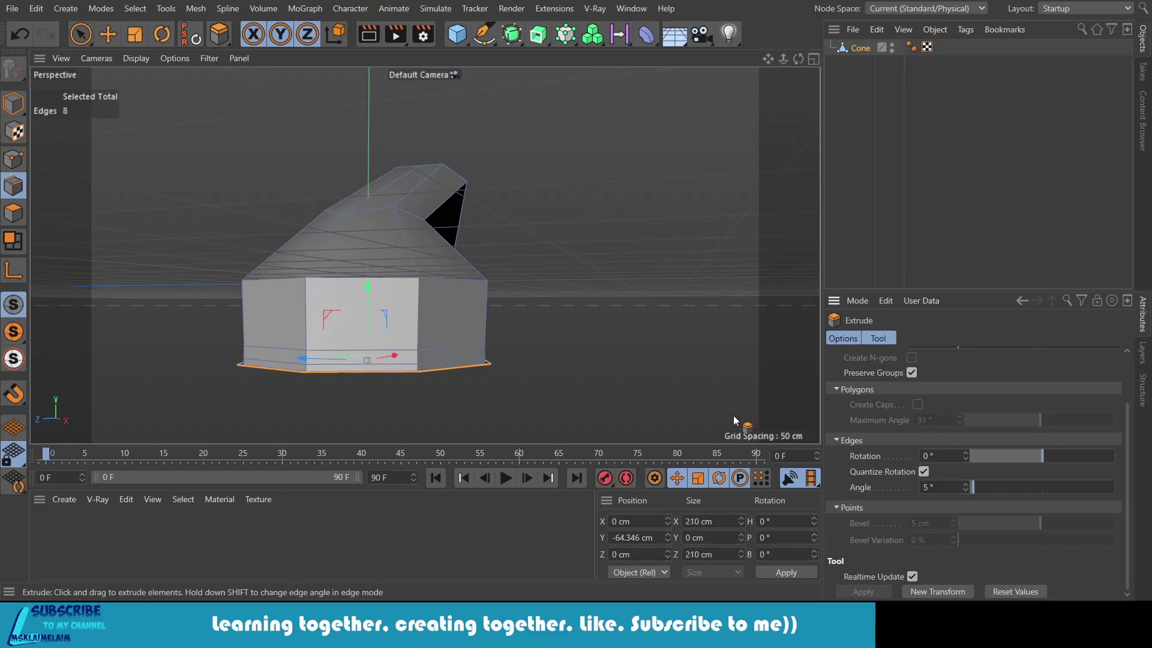
Step: Lower the bottom edge ring further and shrink it to about 84%
{"action": "key", "text": "e"}
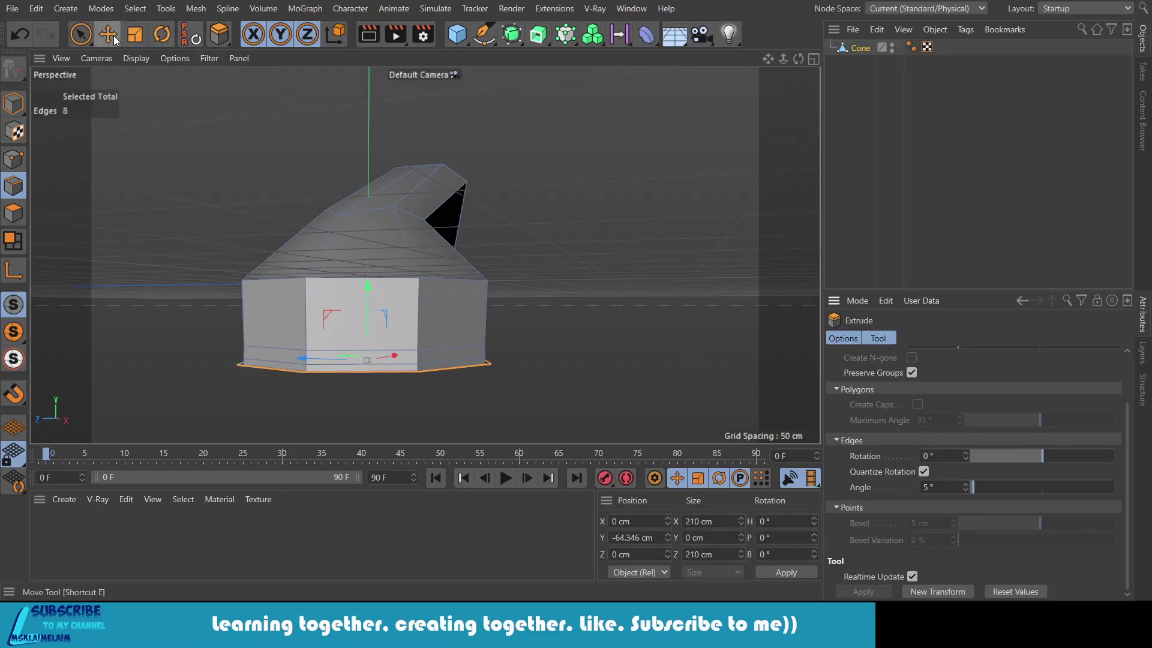
{"action": "left_click_drag", "start_coordinate": [365, 285], "coordinate": [375, 296]}
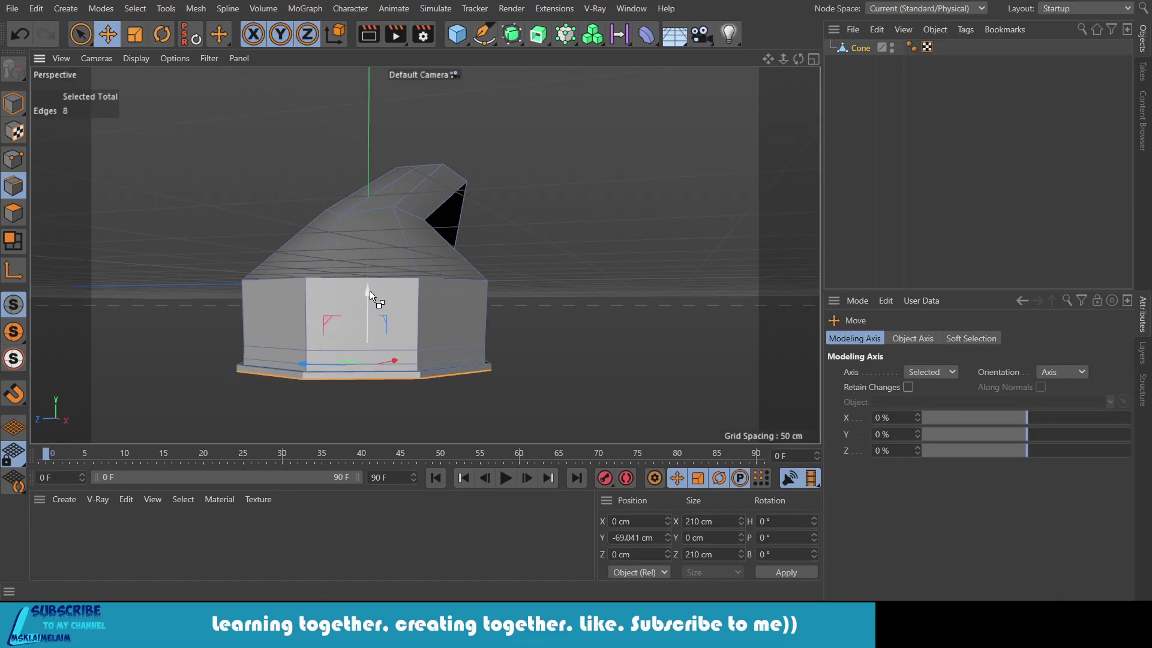
{"action": "left_click_drag", "start_coordinate": [369, 290], "coordinate": [371, 303]}
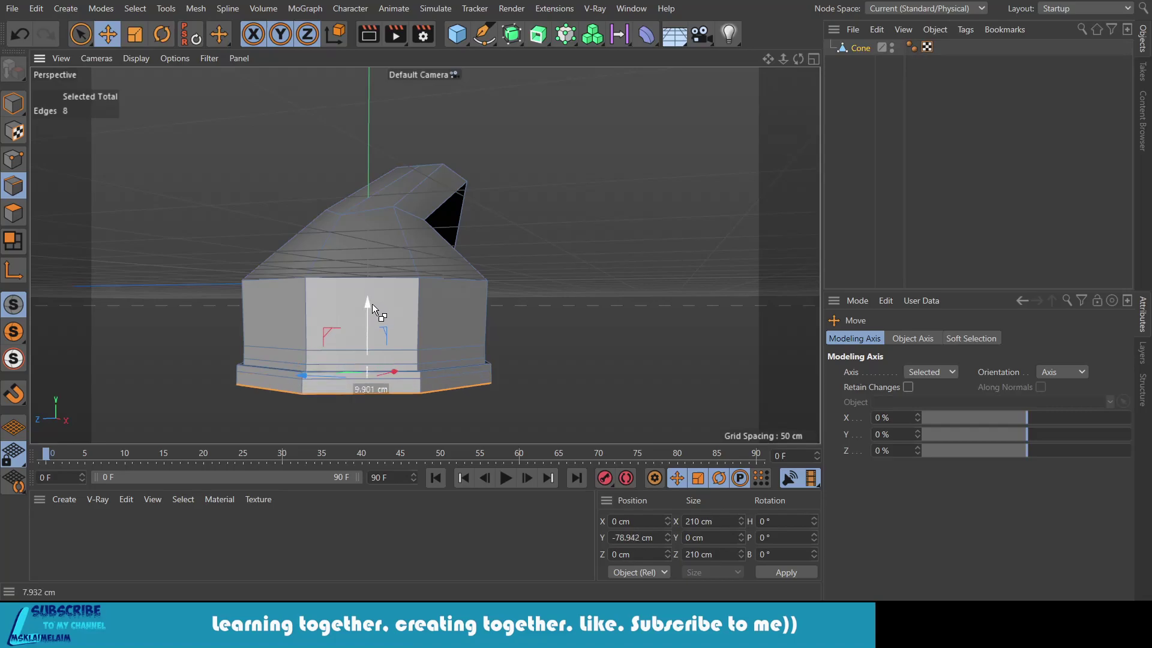
{"action": "left_click", "coordinate": [142, 37]}
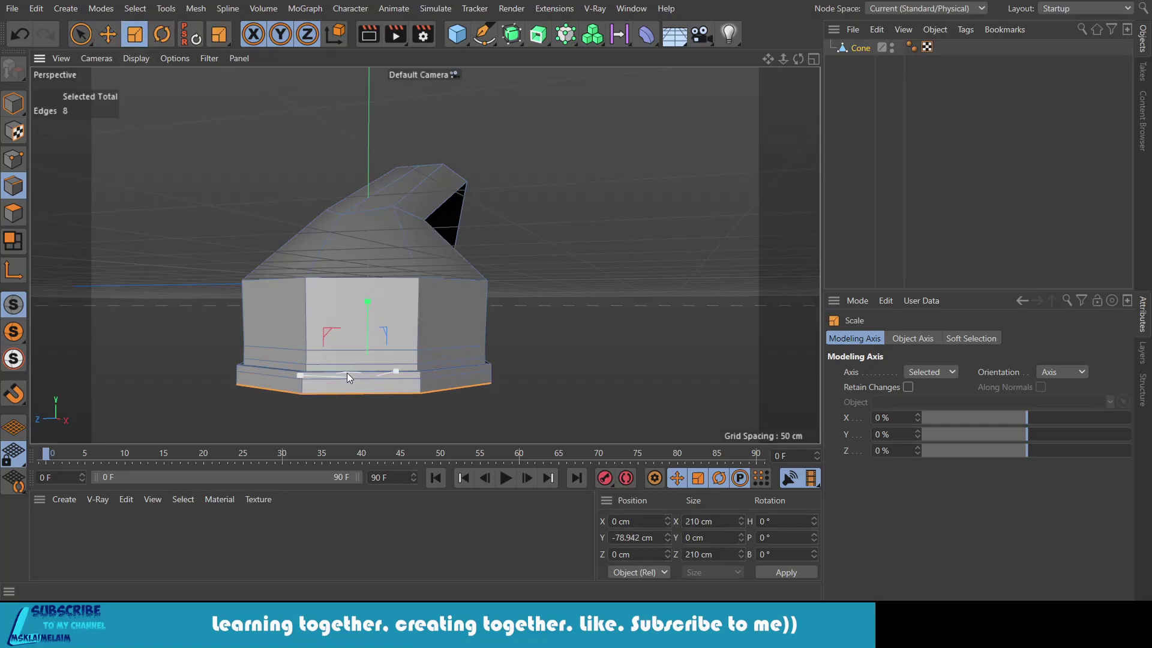
{"action": "left_click_drag", "start_coordinate": [346, 372], "coordinate": [307, 439]}
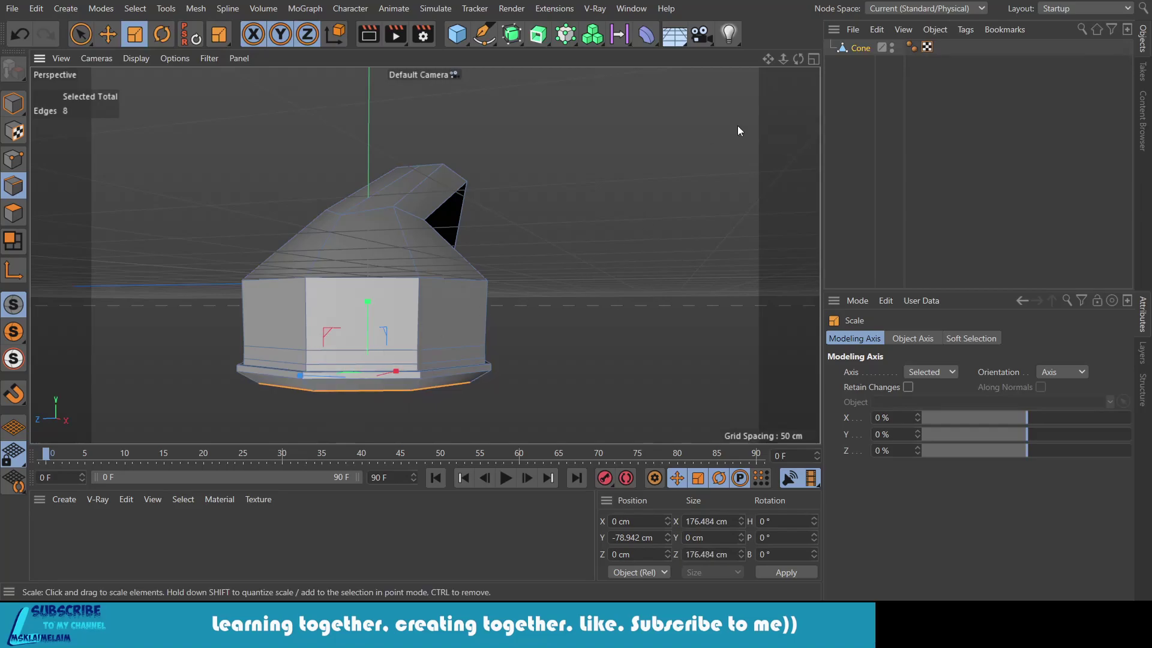
Step: Pull the bottom ring down into a band at Y -86.381 cm
{"action": "left_click", "coordinate": [813, 59]}
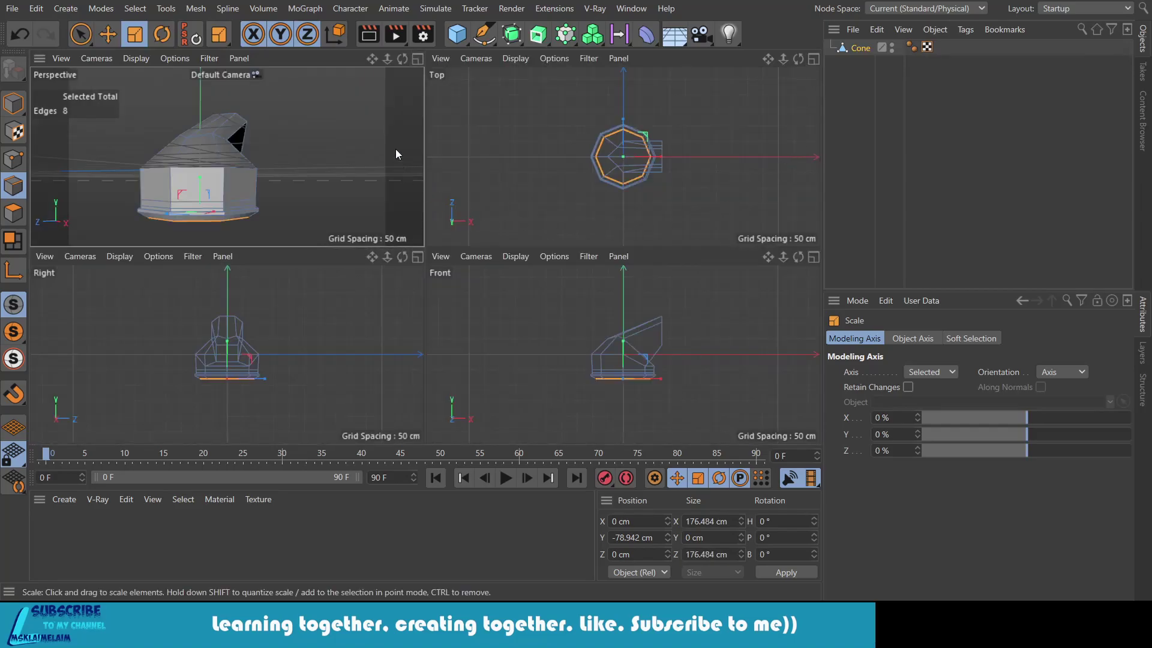
{"action": "left_click", "coordinate": [419, 60]}
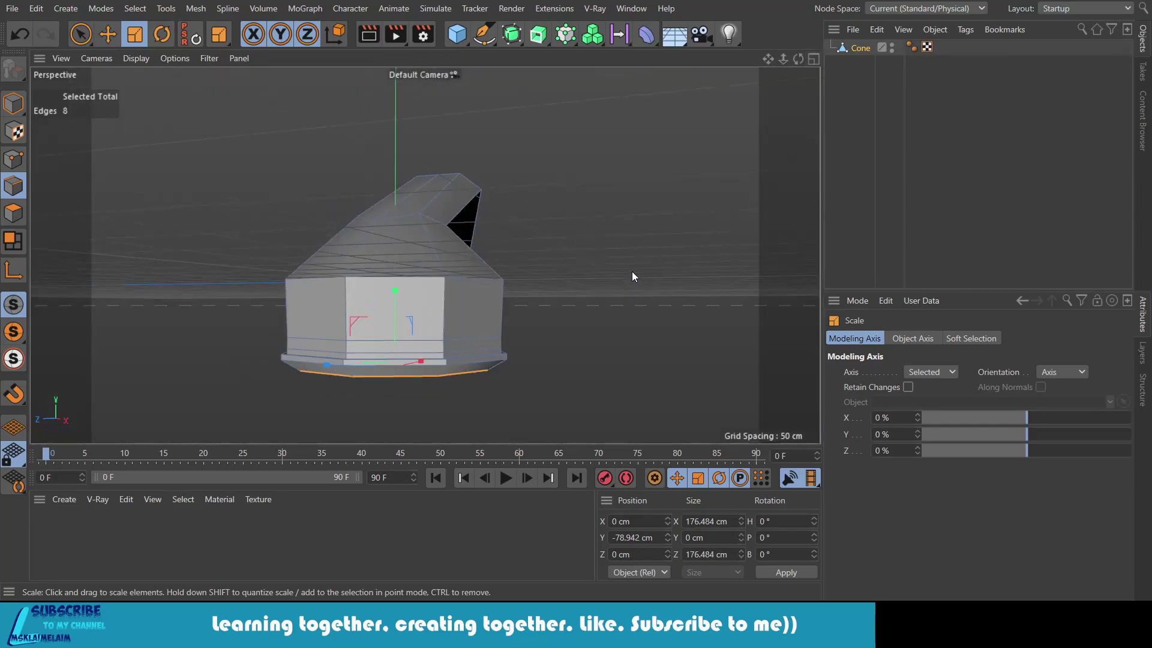
{"action": "left_click", "coordinate": [108, 33]}
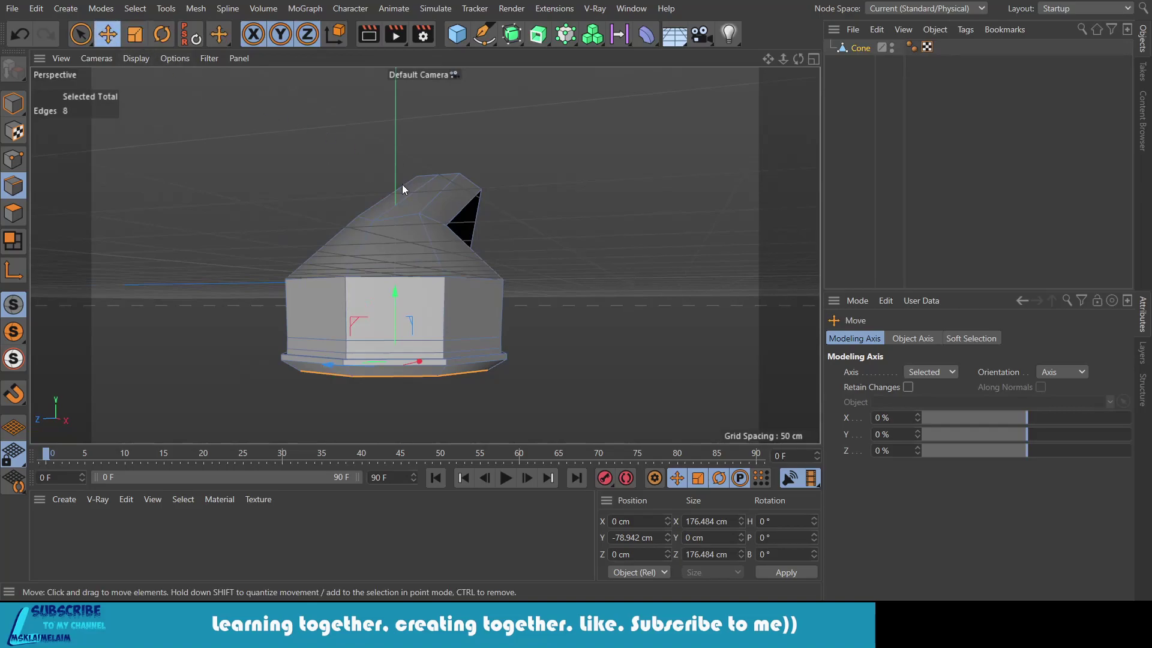
{"action": "left_click_drag", "start_coordinate": [396, 296], "coordinate": [401, 311], "text": "ctrl"}
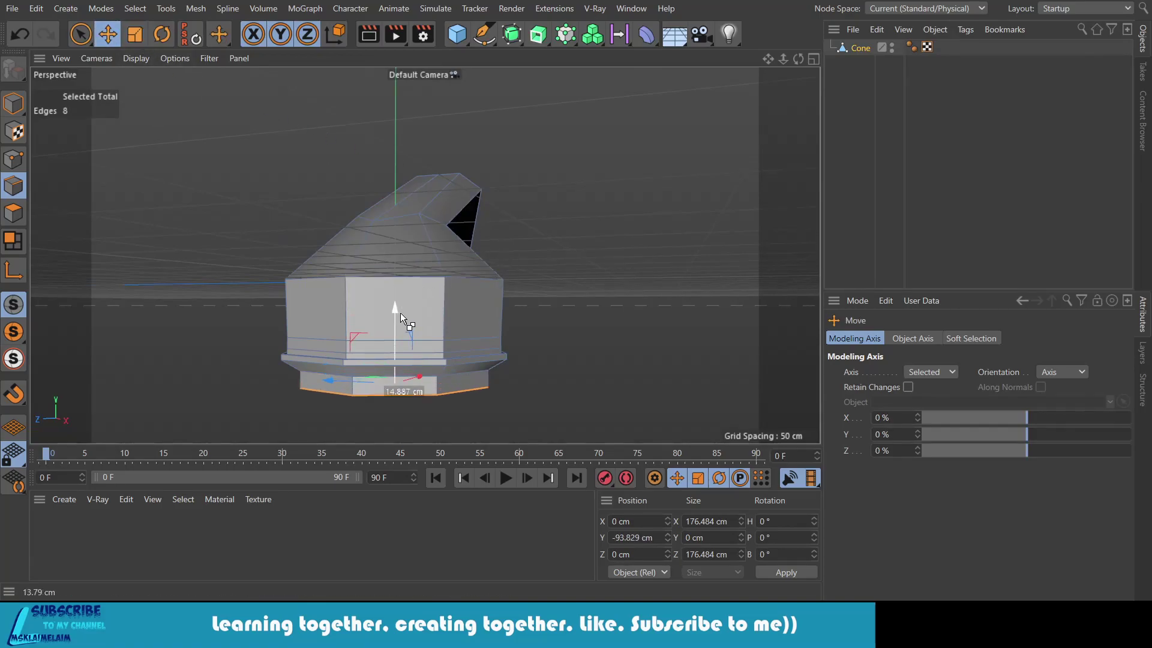
{"action": "left_click_drag", "start_coordinate": [798, 58], "coordinate": [779, 108]}
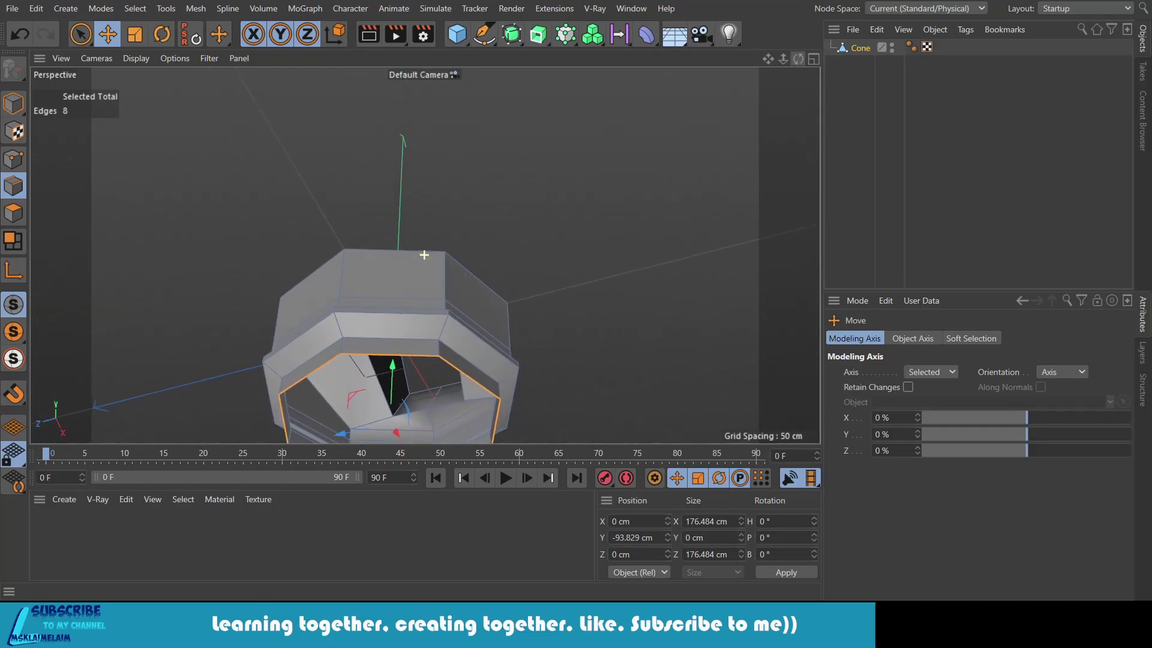
{"action": "left_click_drag", "start_coordinate": [424, 255], "coordinate": [629, 258]}
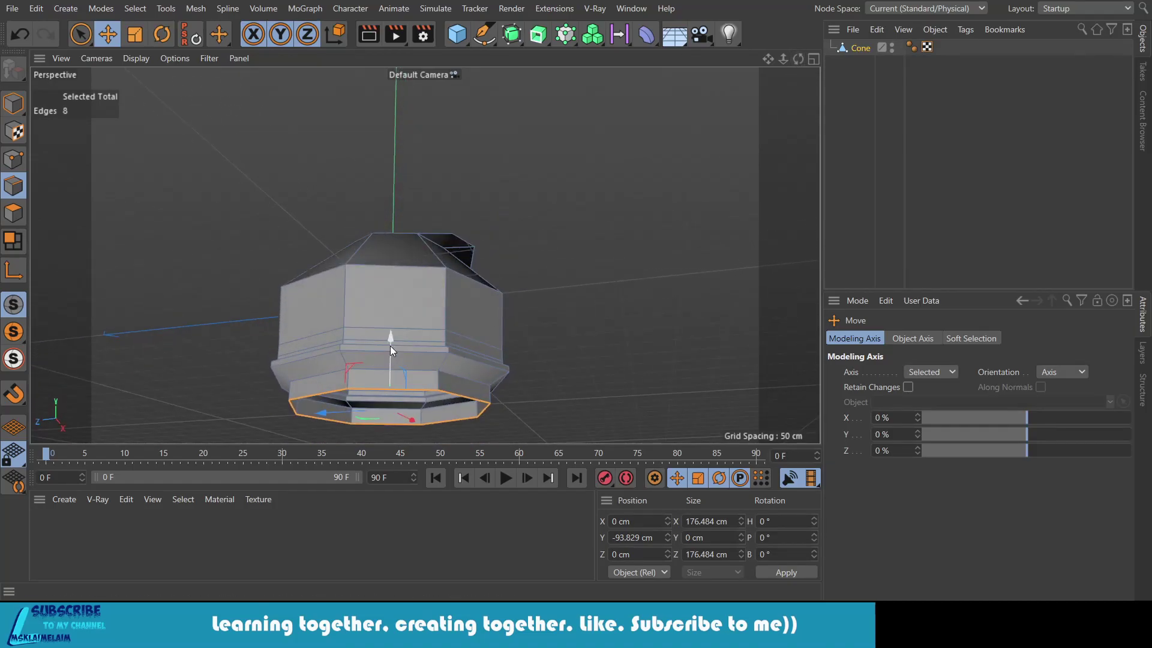
{"action": "left_click_drag", "start_coordinate": [390, 346], "coordinate": [393, 336]}
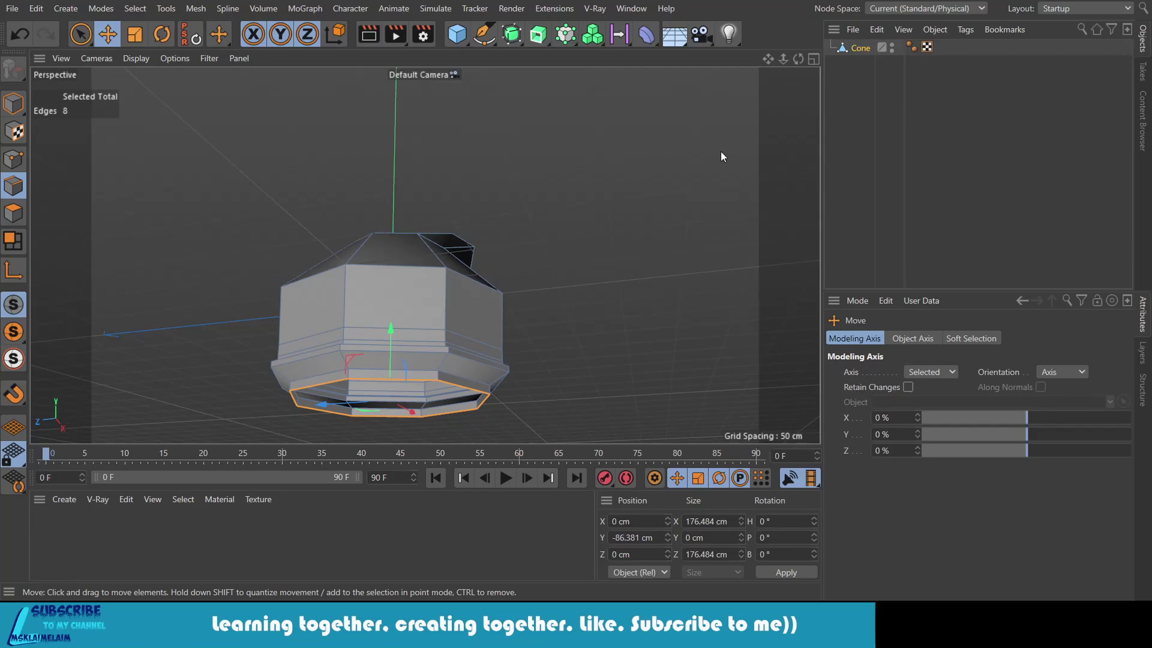
{"action": "left_click_drag", "start_coordinate": [798, 58], "coordinate": [792, 24]}
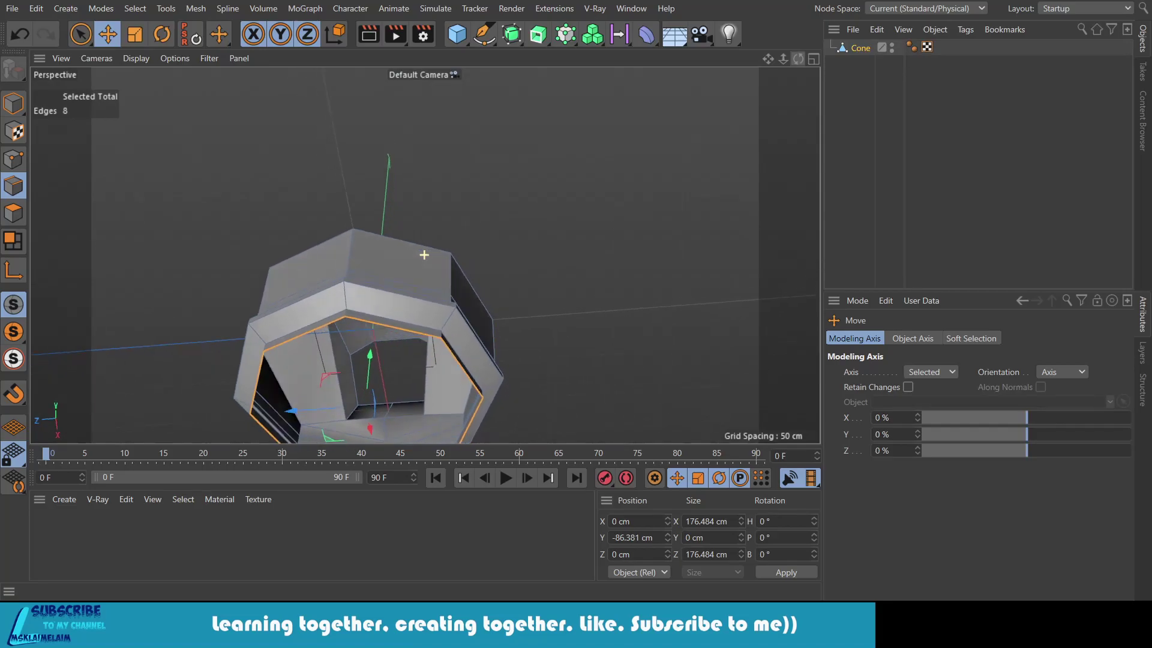
{"action": "left_click_drag", "start_coordinate": [424, 255], "coordinate": [474, 292]}
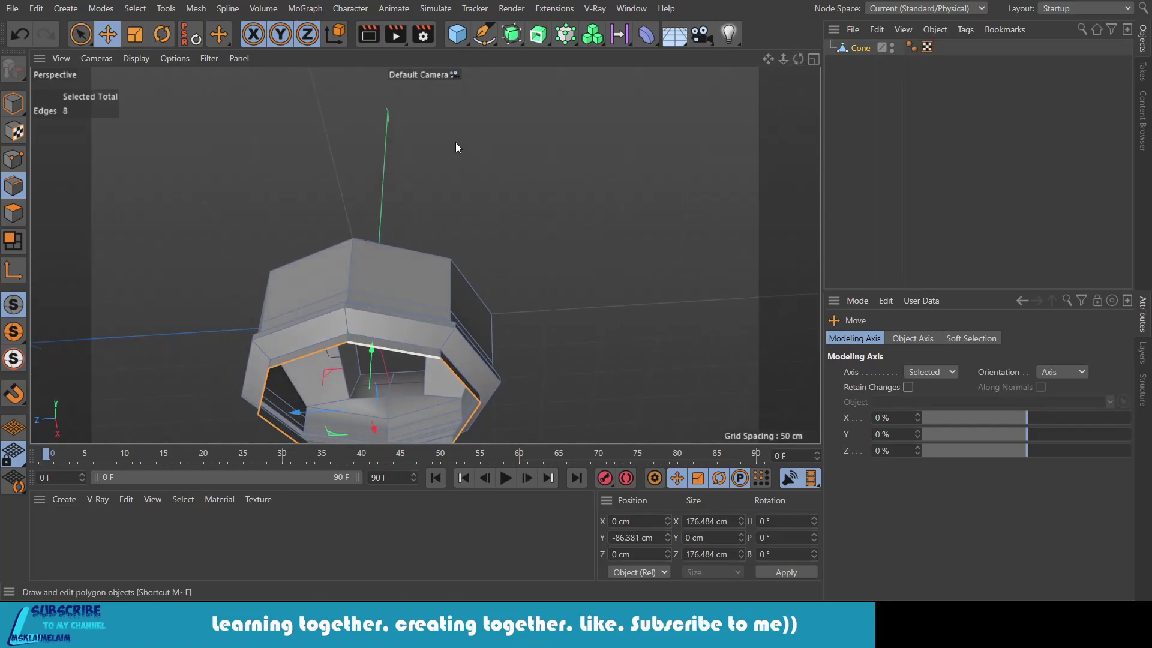
Step: Cap the cone's open bottom with a single N-gon using Close Polygon Hole, then orbit to check it
{"action": "key", "text": "m"}
{"action": "key", "text": "d"}
{"action": "left_click", "coordinate": [409, 358]}
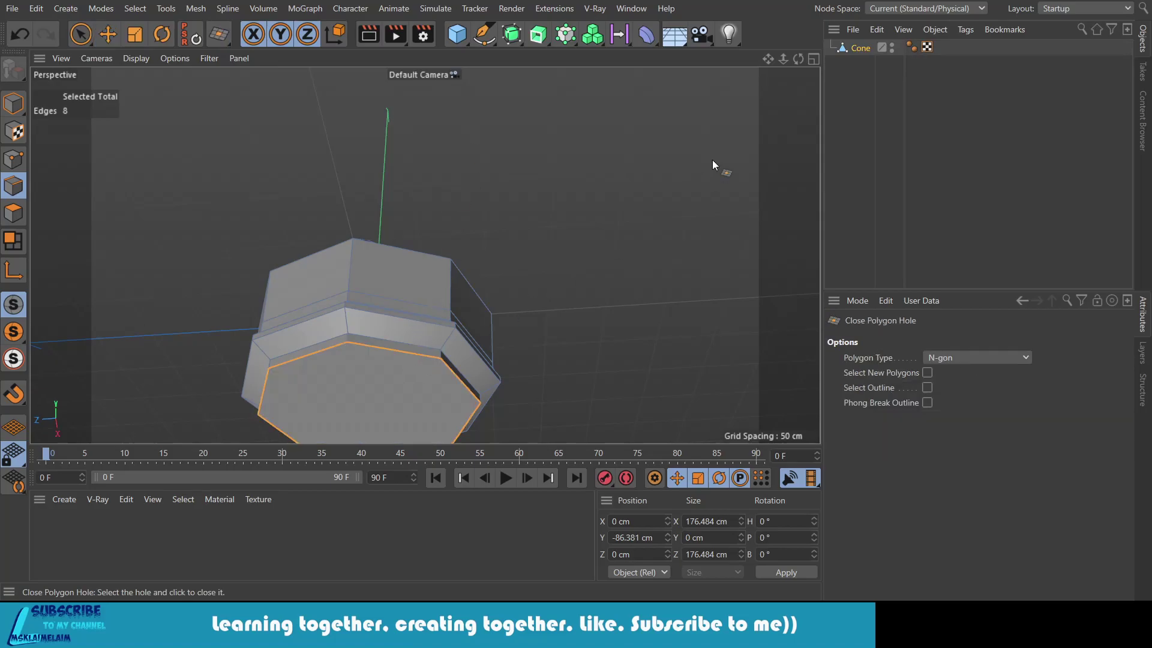
{"action": "left_click_drag", "start_coordinate": [793, 63], "coordinate": [424, 255]}
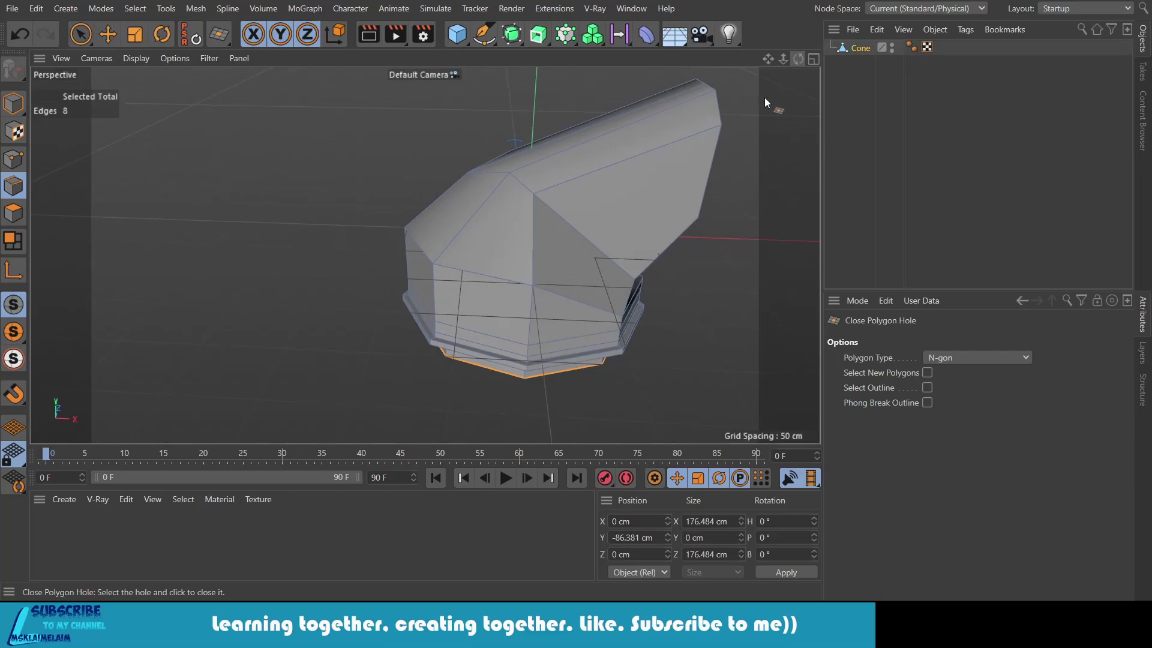
{"action": "mouse_move", "coordinate": [765, 62]}
{"action": "left_mouse_down"}
{"action": "mouse_move", "coordinate": [424, 255]}
{"action": "mouse_move", "coordinate": [486, 184]}
{"action": "left_mouse_up"}
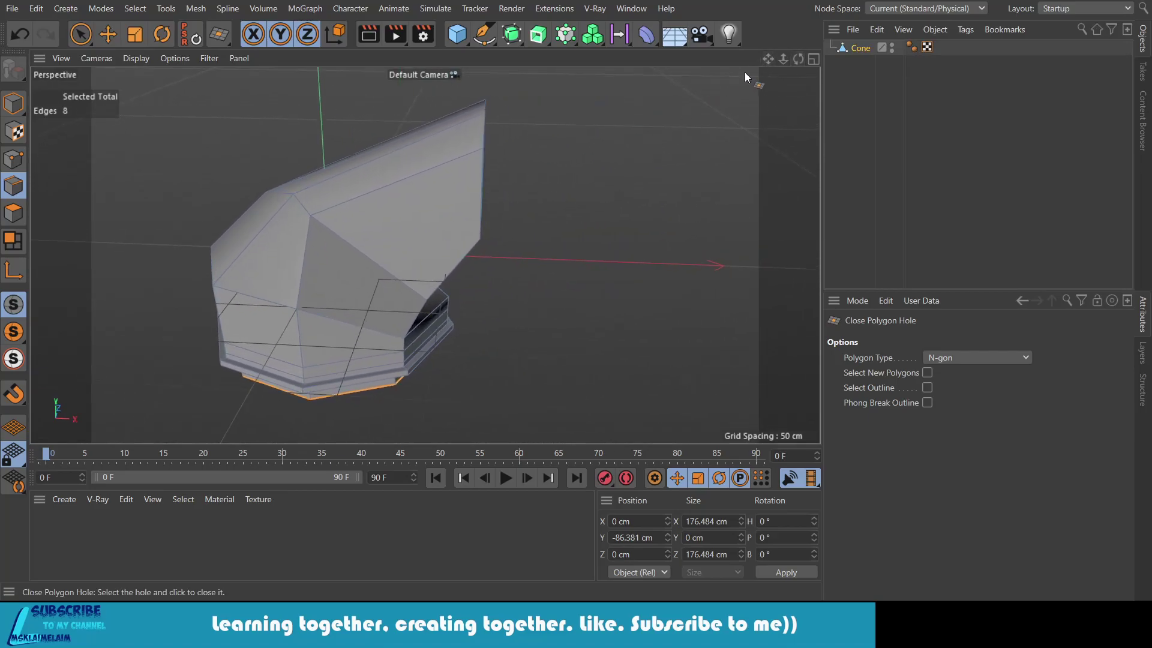
{"action": "left_click_drag", "start_coordinate": [798, 58], "coordinate": [798, 58]}
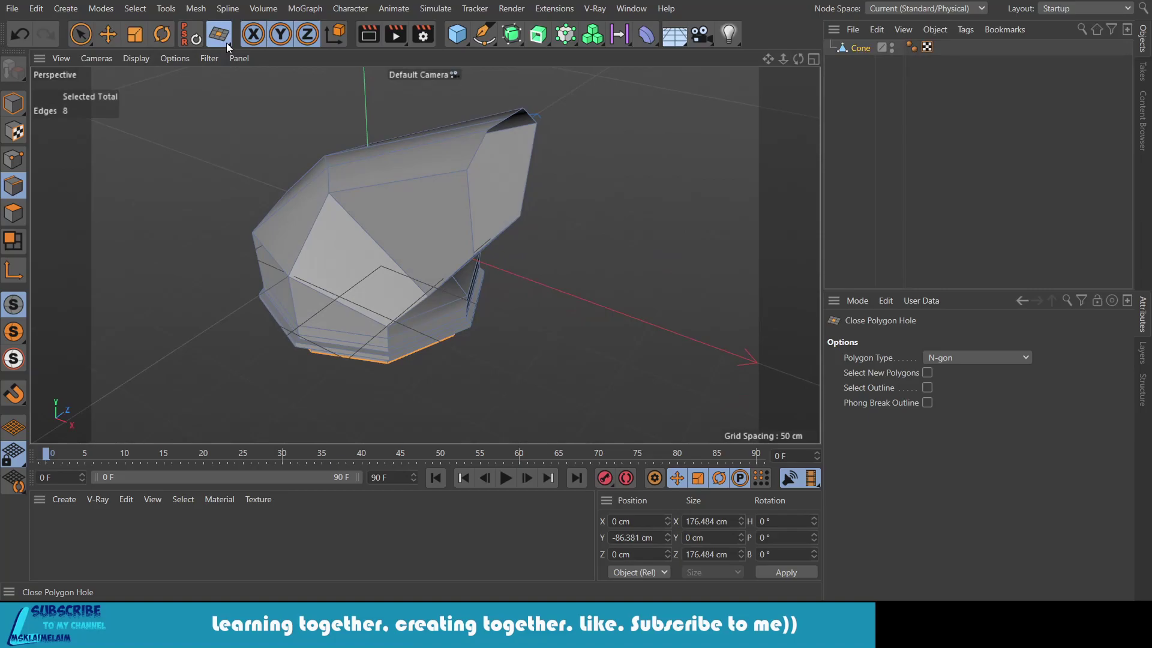
Step: Select the open end's edge loop and Ctrl-drag it along X twice, extending the arm to about 444 cm
{"action": "key", "text": "u"}
{"action": "key", "text": "l"}
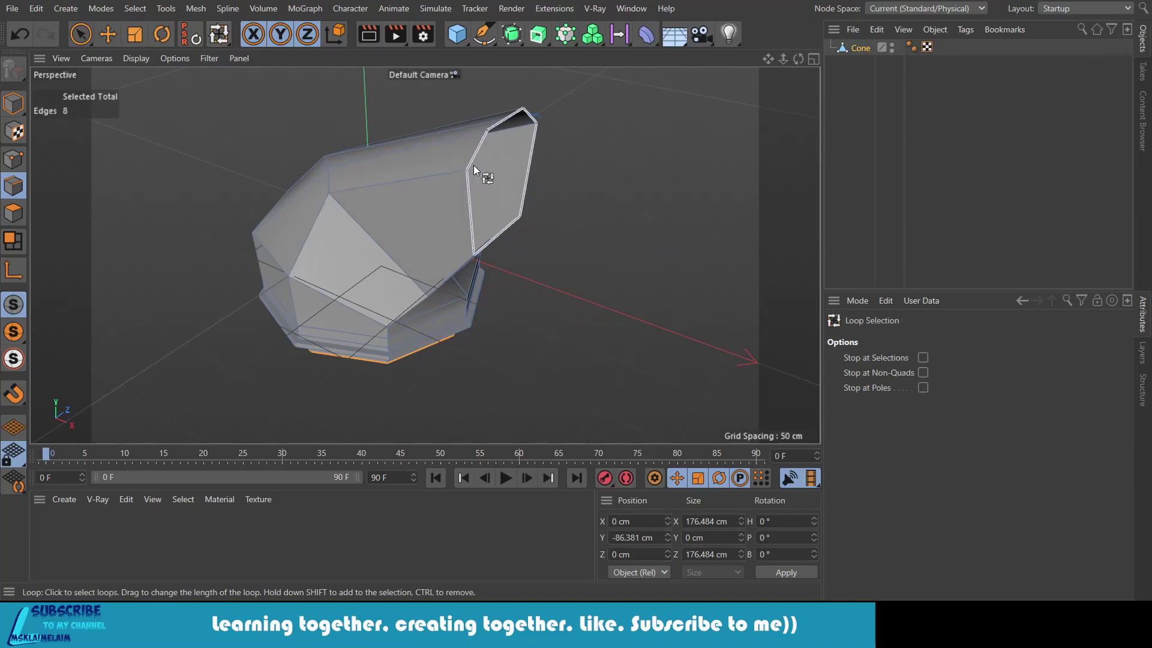
{"action": "left_click", "coordinate": [474, 164]}
{"action": "left_click_drag", "start_coordinate": [797, 58], "coordinate": [803, 59]}
{"action": "left_click", "coordinate": [108, 34]}
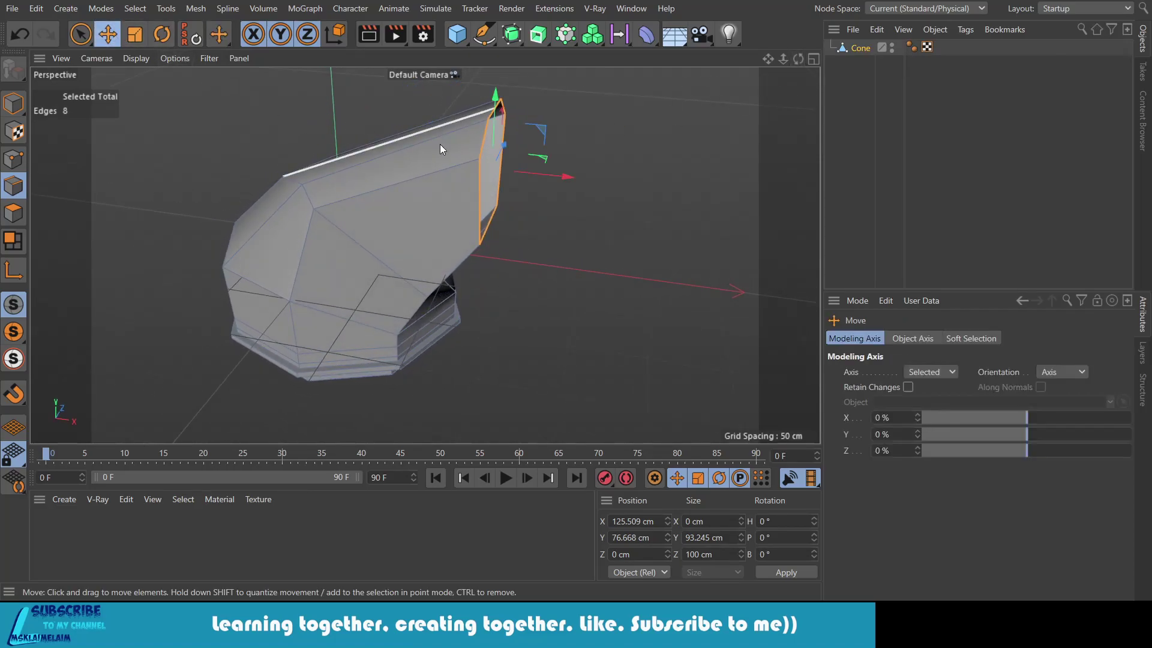
{"action": "left_click_drag", "start_coordinate": [585, 176], "coordinate": [739, 171], "text": "ctrl"}
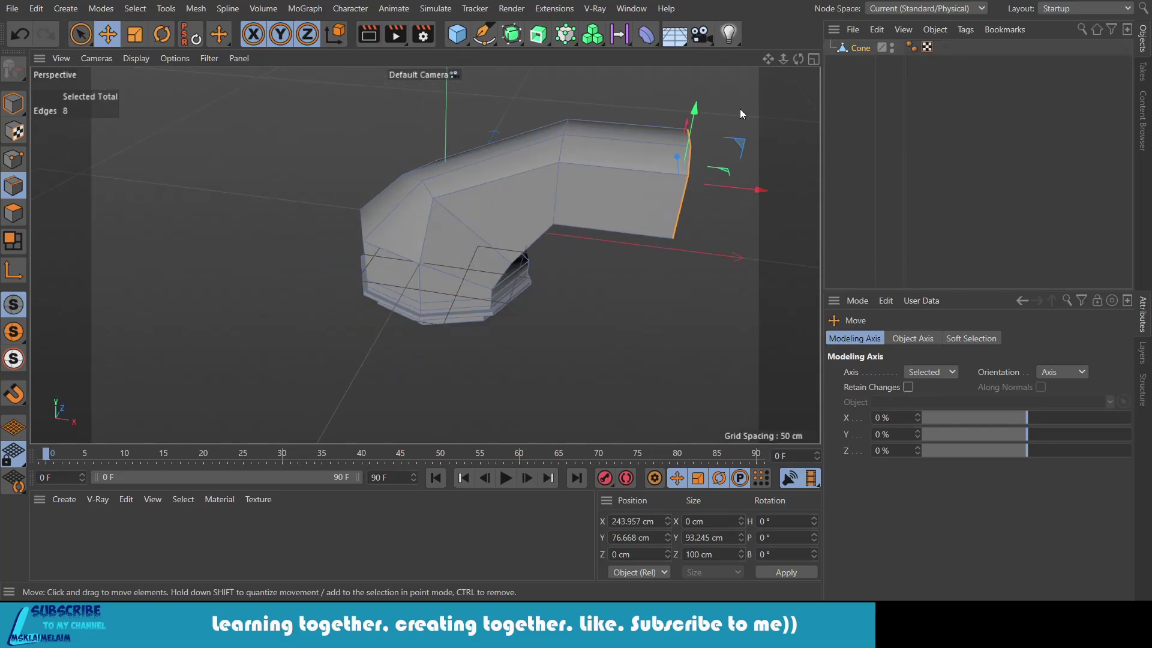
{"action": "left_click_drag", "start_coordinate": [769, 60], "coordinate": [612, 63]}
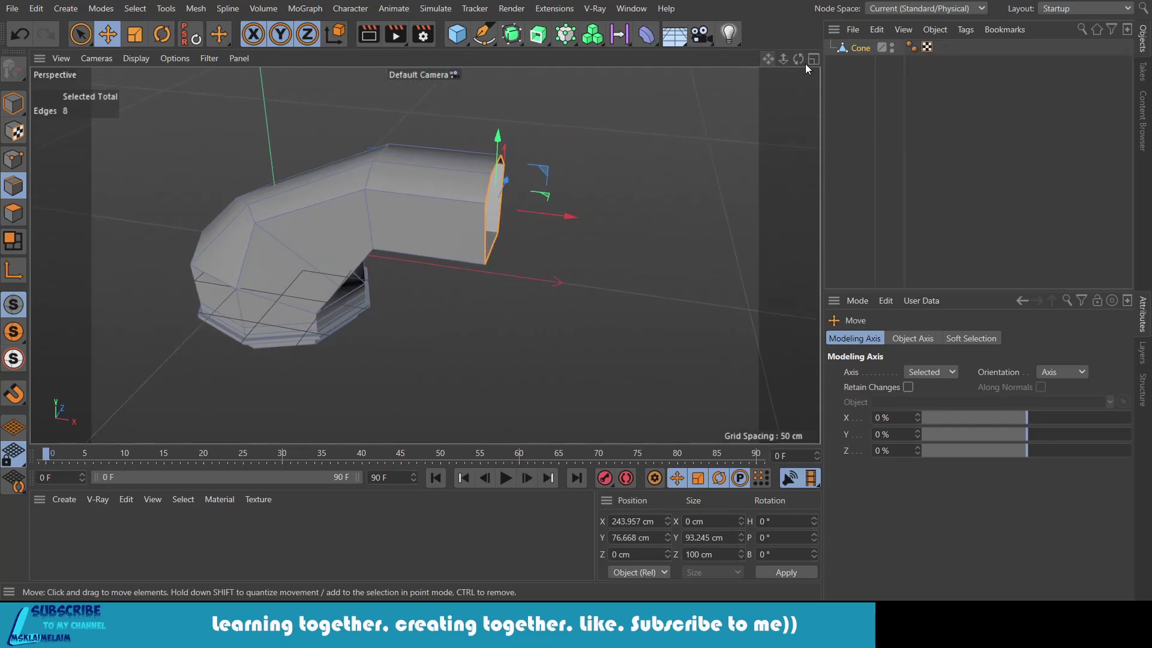
{"action": "left_click_drag", "start_coordinate": [799, 59], "coordinate": [750, 66]}
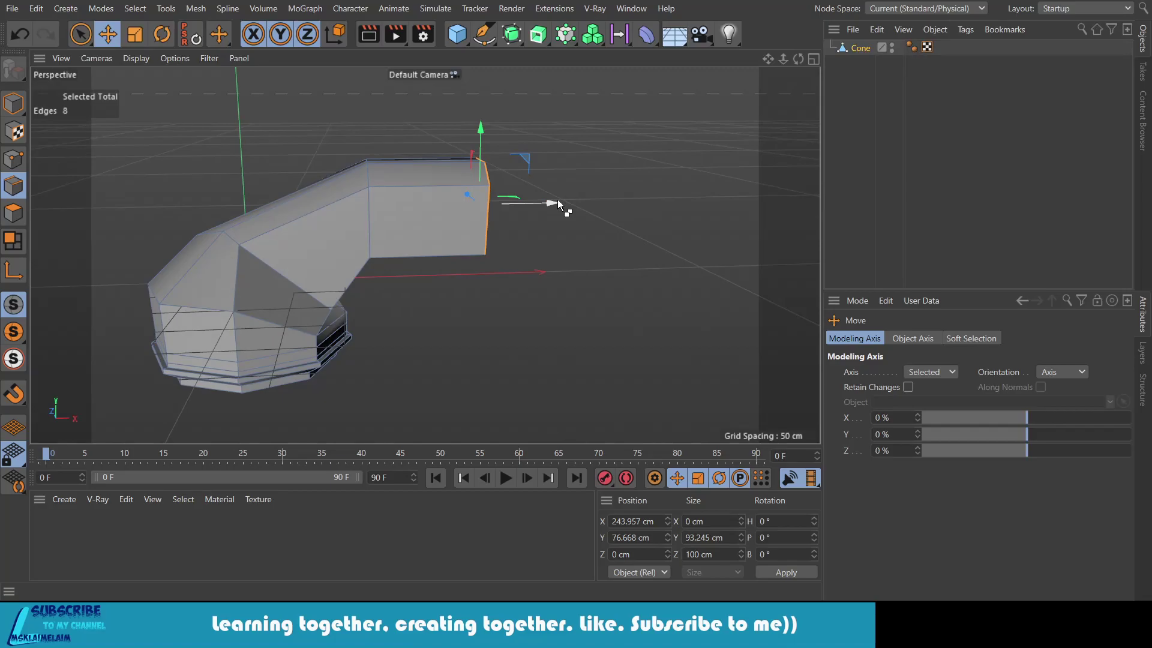
{"action": "left_click_drag", "start_coordinate": [556, 203], "coordinate": [732, 207]}
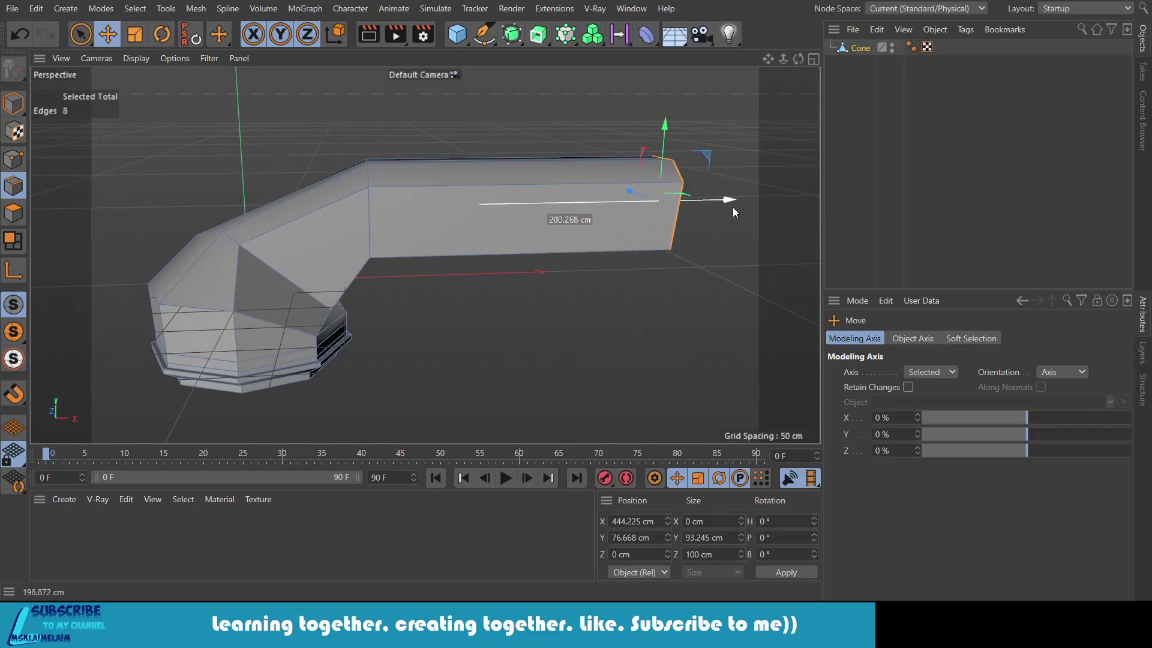
Step: Nest the Cone under a Subdivision Surface and pull the arm end back to X 359 cm
{"action": "left_click", "coordinate": [511, 35]}
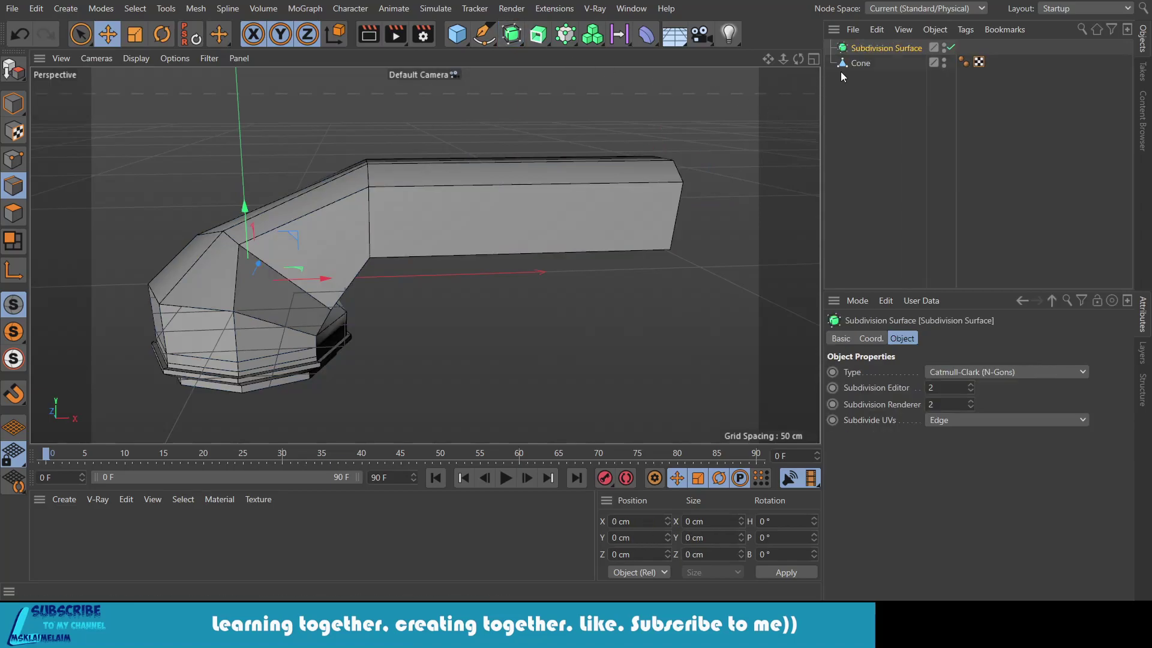
{"action": "mouse_move", "coordinate": [841, 66]}
{"action": "left_mouse_down"}
{"action": "mouse_move", "coordinate": [857, 48]}
{"action": "mouse_move", "coordinate": [780, 66]}
{"action": "left_mouse_up"}
{"action": "scroll", "coordinate": [756, 165], "scroll_direction": "down", "scroll_amount": 2}
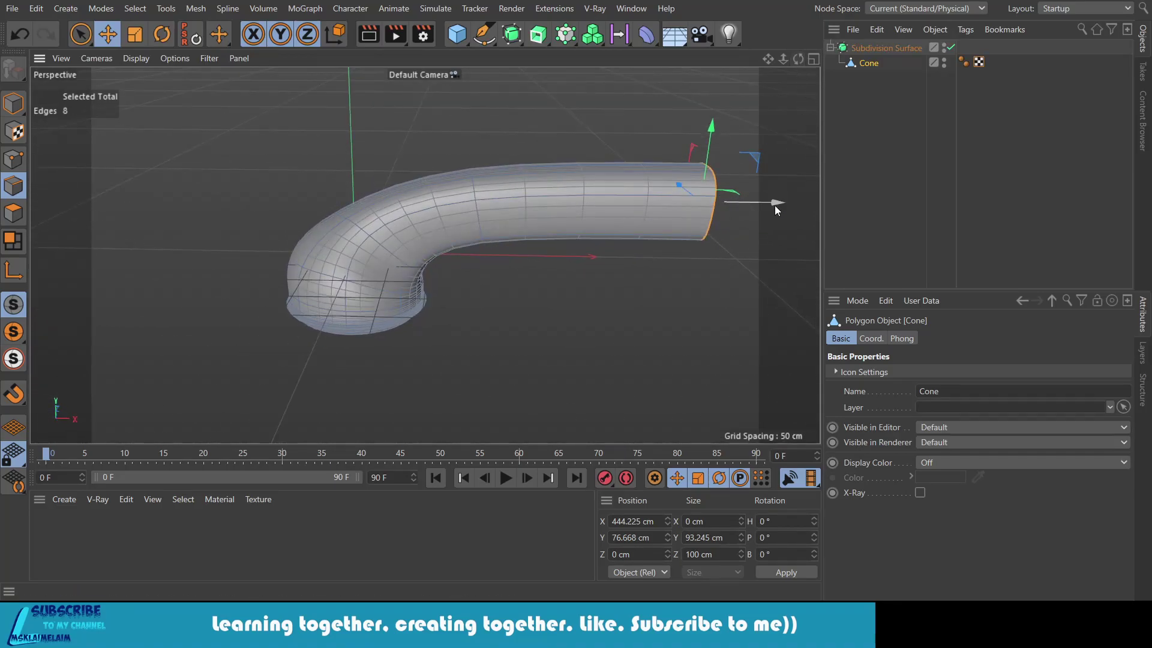
{"action": "left_click_drag", "start_coordinate": [775, 205], "coordinate": [705, 219]}
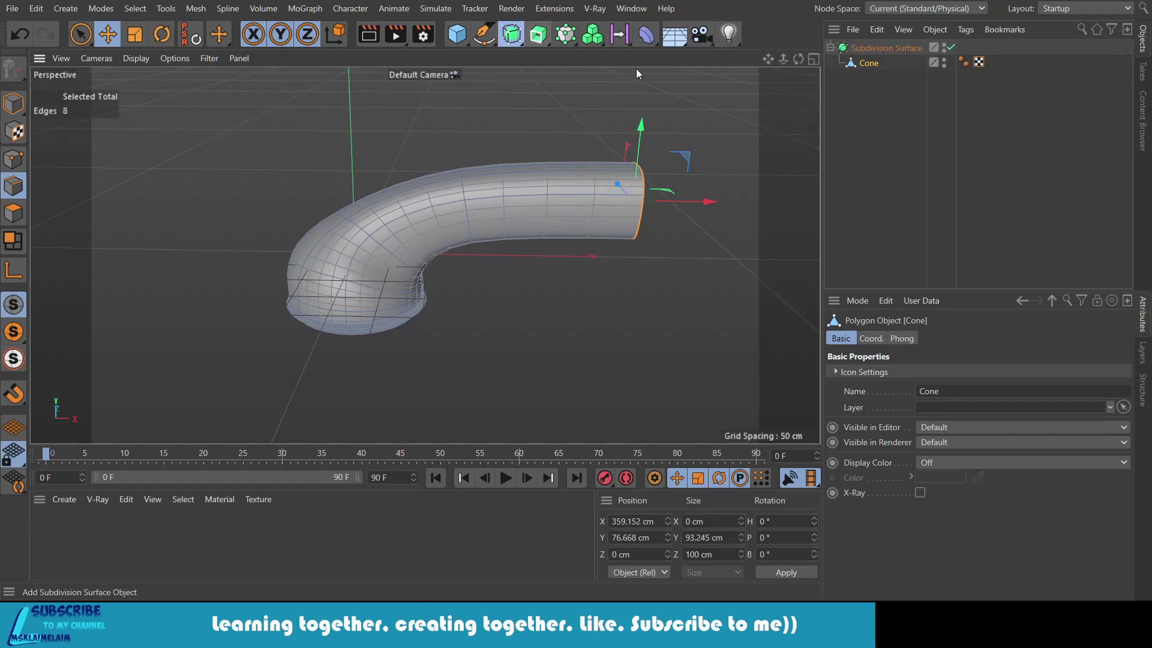
Step: Mirror the Subdivision Surface with a Symmetry object and move it to X -357 cm
{"action": "key", "text": "shift+c"}
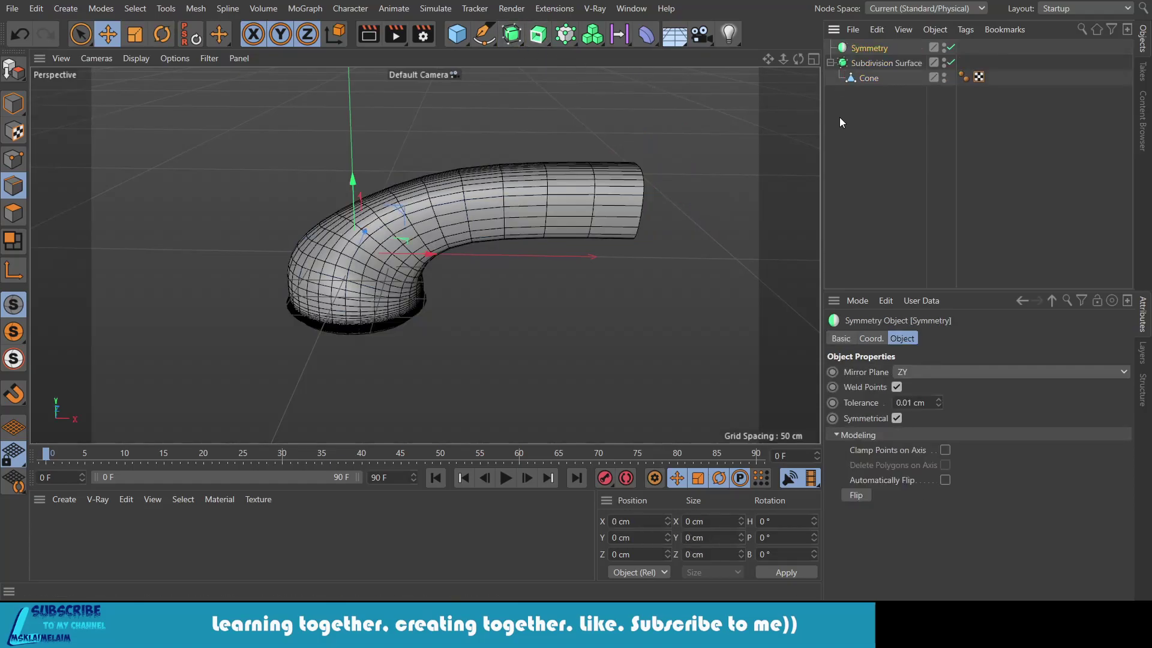
{"action": "left_click_drag", "start_coordinate": [876, 64], "coordinate": [872, 49]}
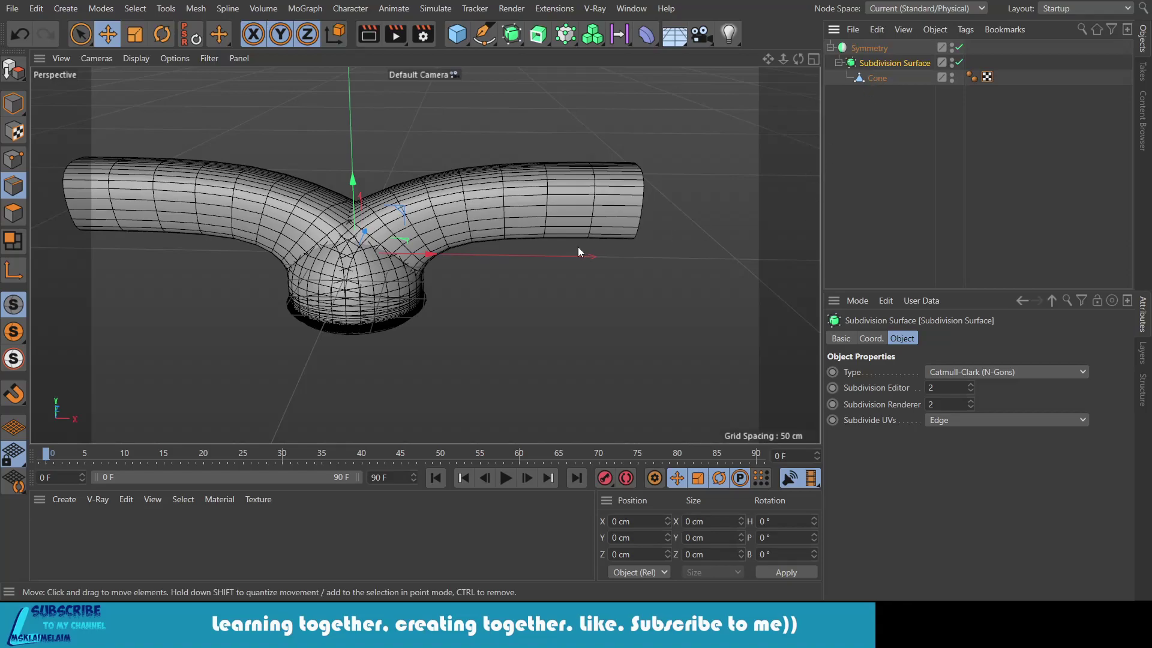
{"action": "left_click", "coordinate": [13, 104]}
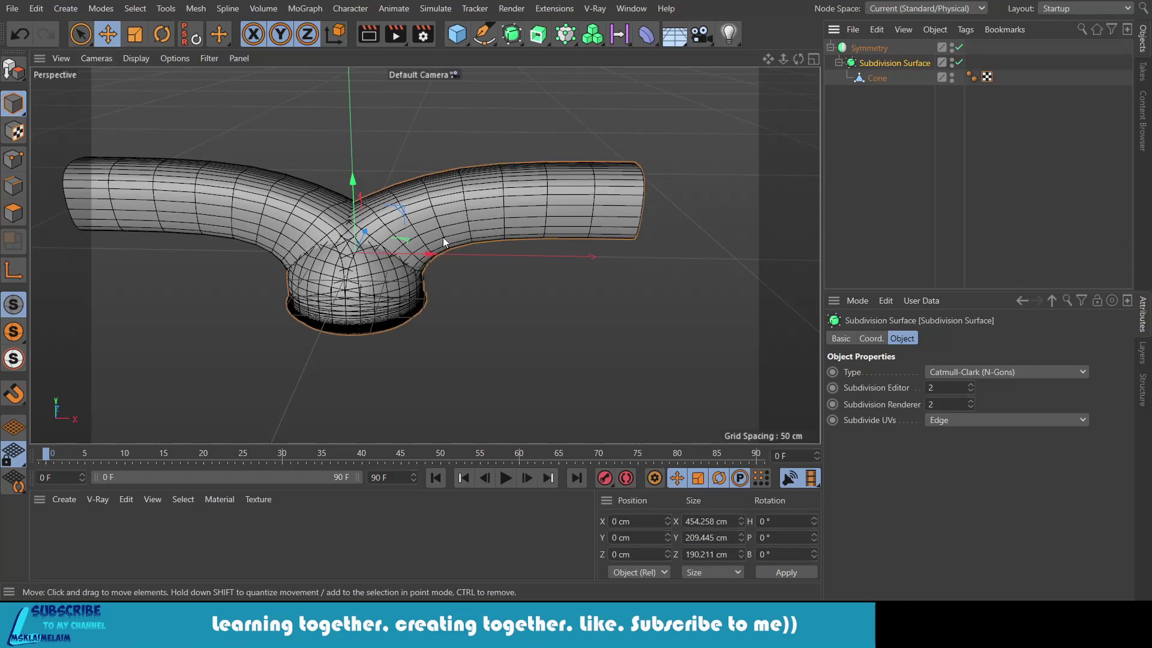
{"action": "mouse_move", "coordinate": [418, 253]}
{"action": "left_mouse_down"}
{"action": "mouse_move", "coordinate": [149, 258]}
{"action": "mouse_move", "coordinate": [156, 265]}
{"action": "left_mouse_up"}
{"action": "left_click", "coordinate": [425, 115]}
{"action": "key", "text": "h"}
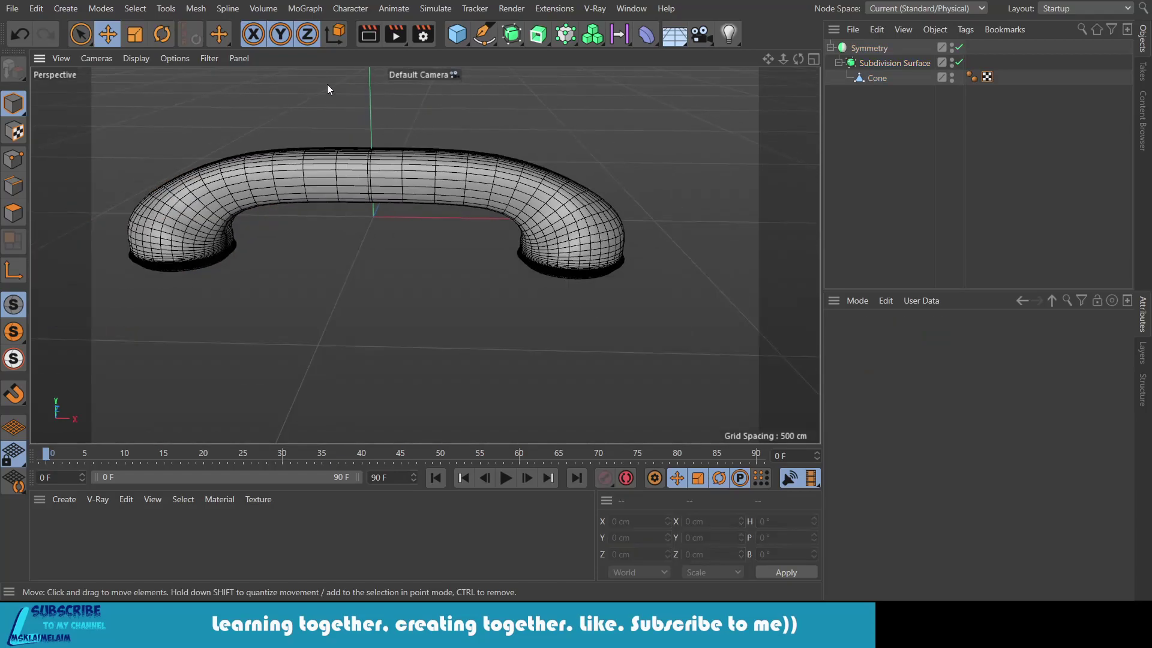
{"action": "left_click", "coordinate": [366, 36]}
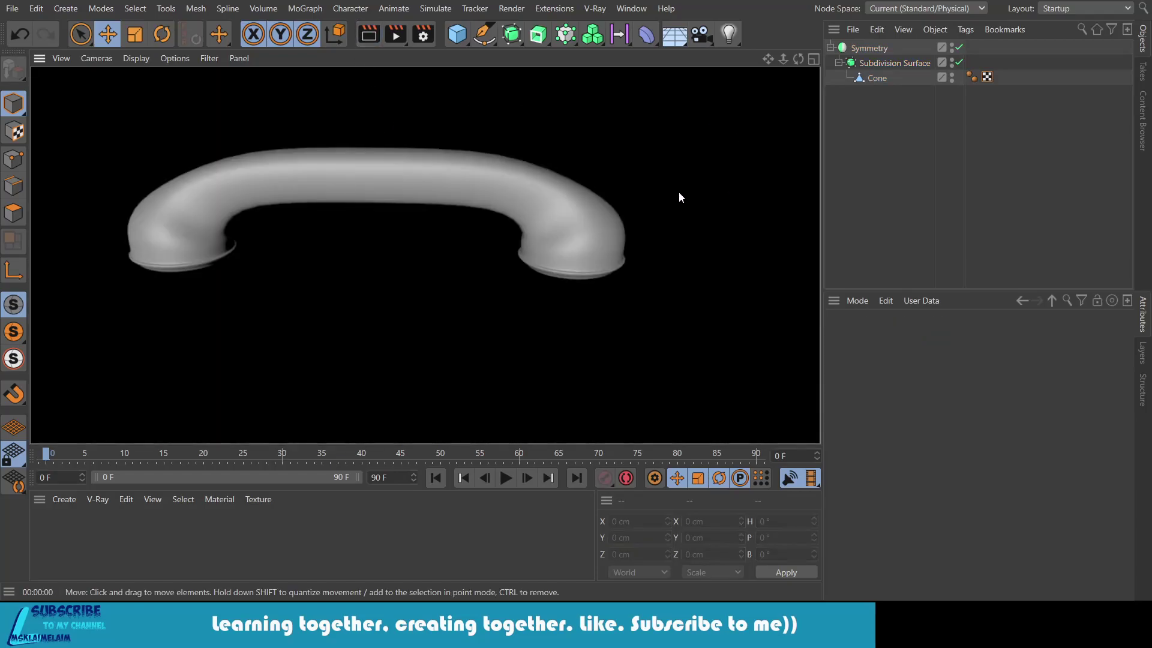
{"action": "left_click_drag", "start_coordinate": [797, 58], "coordinate": [750, 84]}
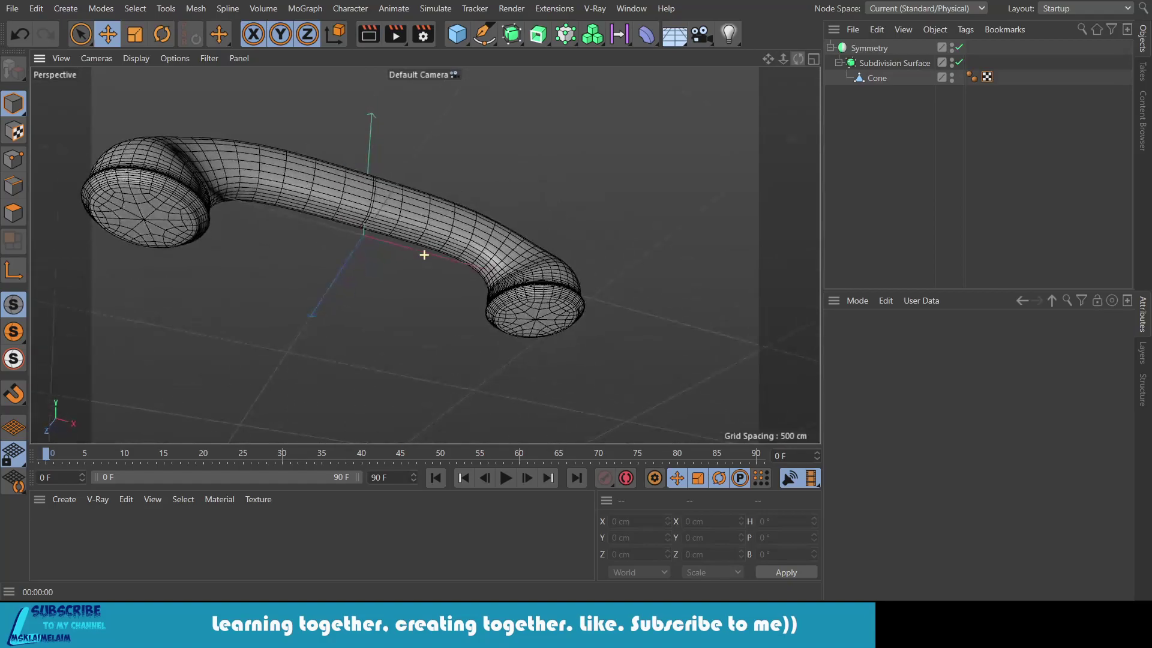
{"action": "left_click_drag", "start_coordinate": [424, 254], "coordinate": [424, 255], "text": "alt"}
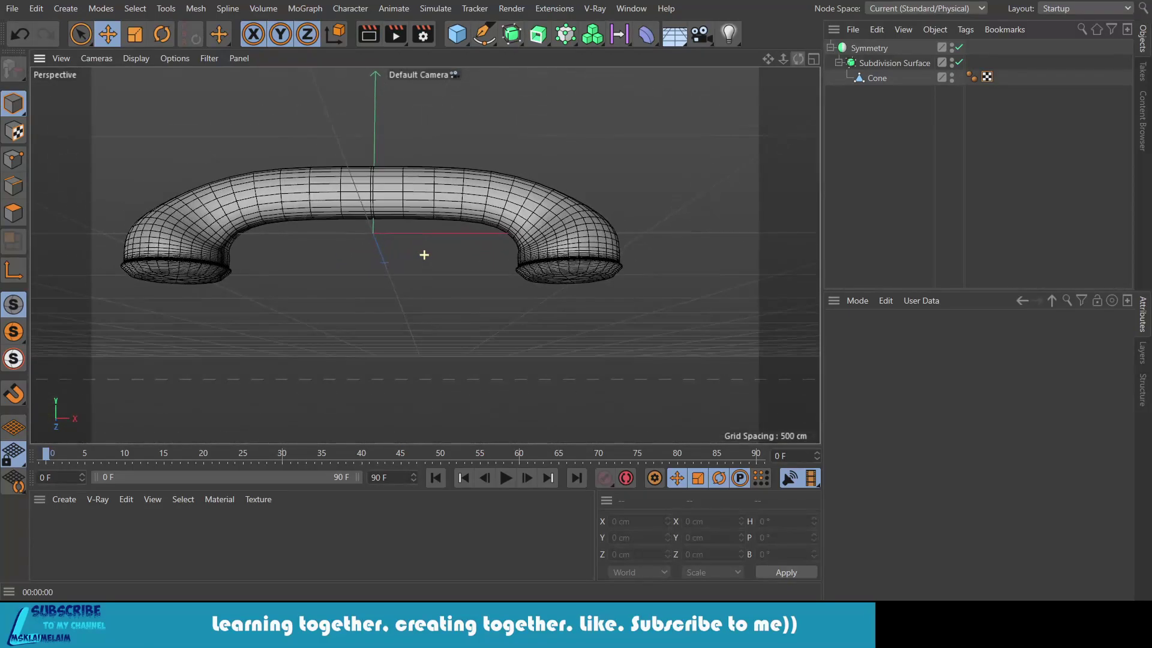
{"action": "left_click_drag", "start_coordinate": [767, 58], "coordinate": [912, 52]}
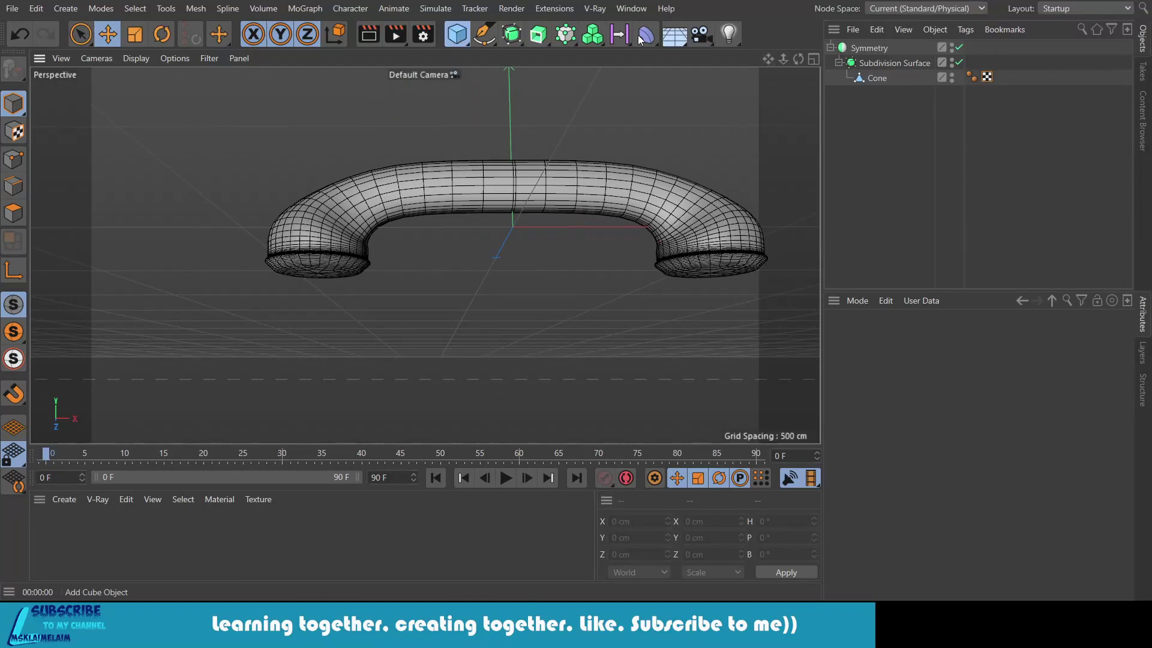
Step: Add a Disc with 50 cm outer radius and 20 rotation segments
{"action": "left_click", "coordinate": [553, 84]}
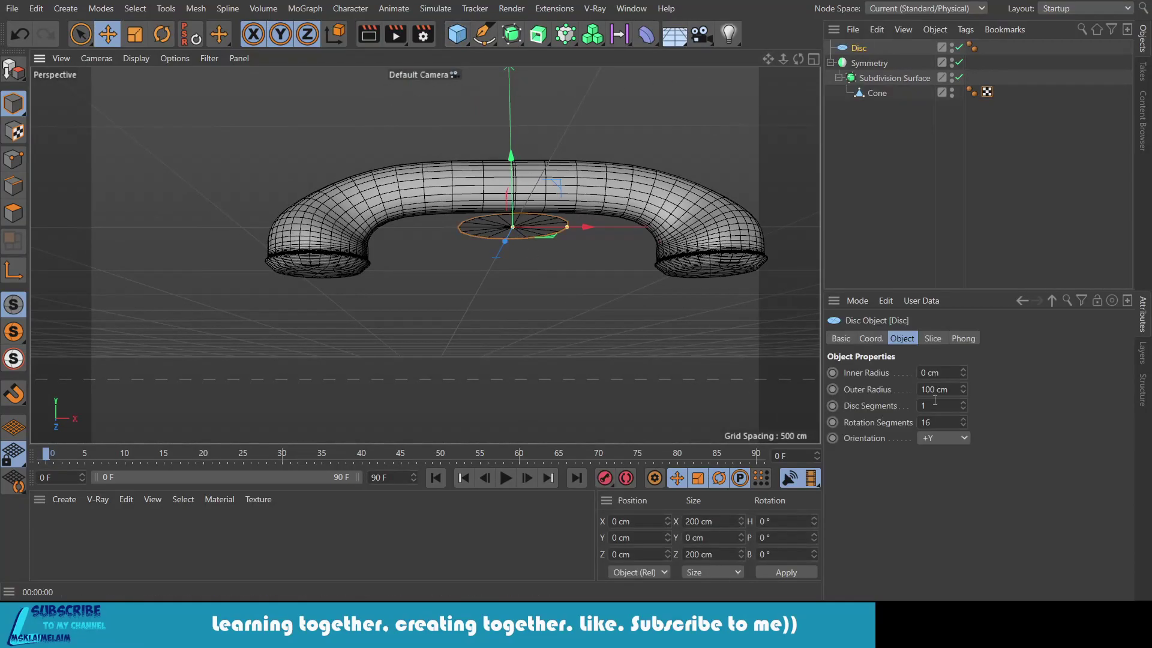
{"action": "left_click", "coordinate": [953, 392]}
{"action": "left_click", "coordinate": [936, 423]}
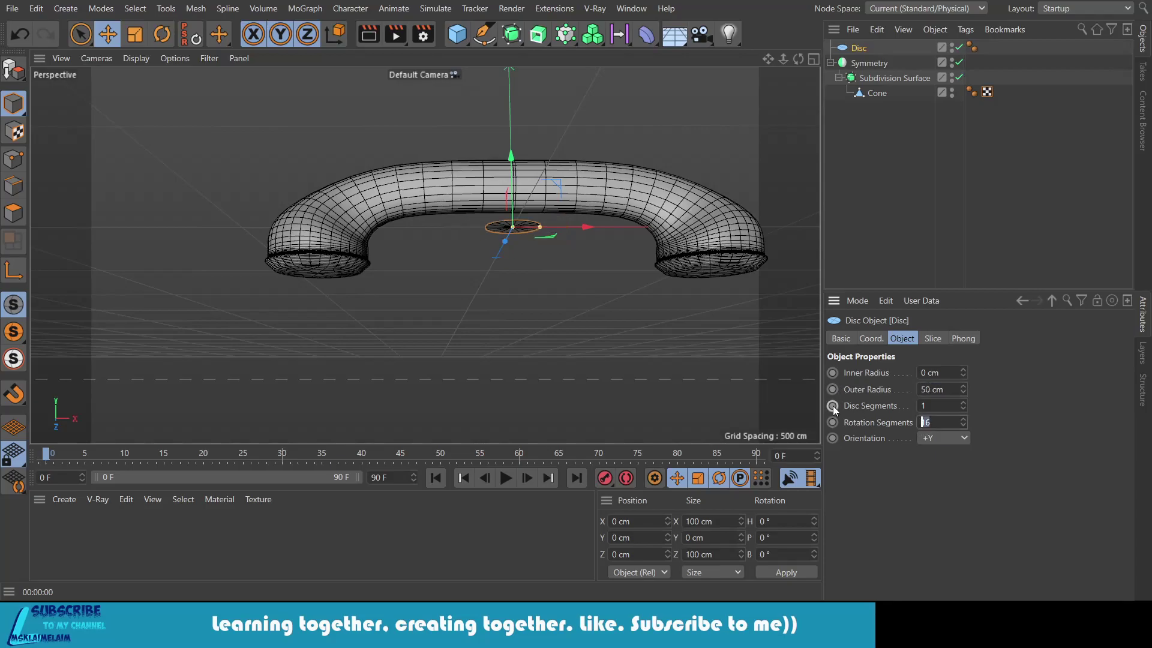
{"action": "type", "text": "20"}
{"action": "key", "text": "Return"}
{"action": "scroll", "coordinate": [434, 306], "scroll_direction": "up", "scroll_amount": 5}
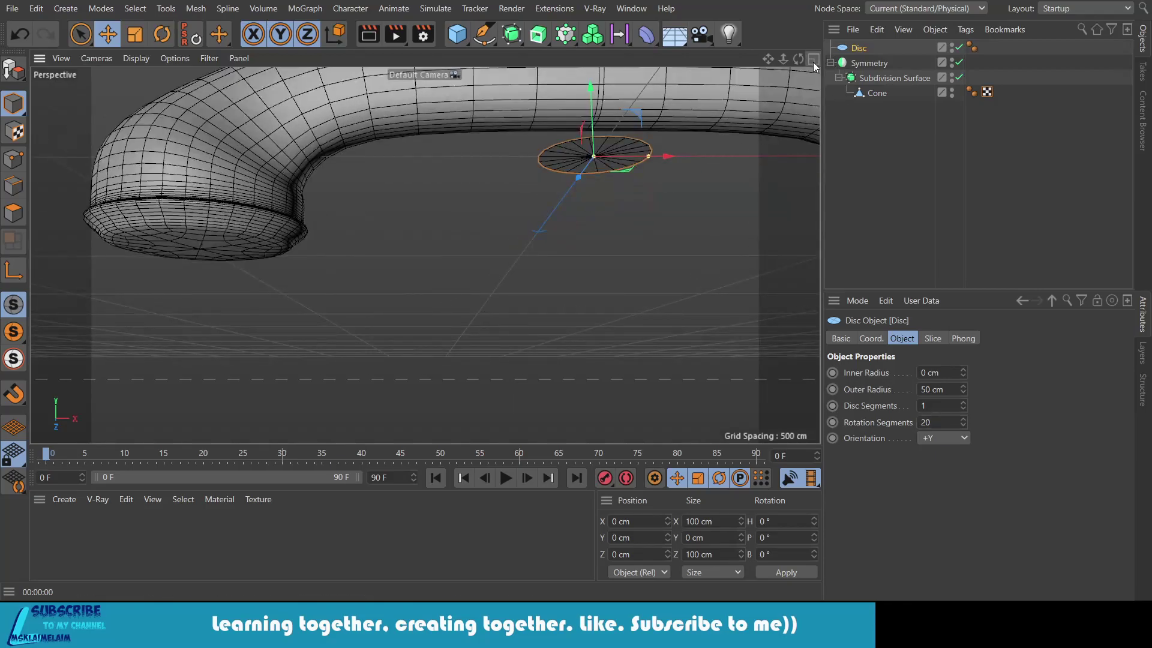
Step: Switch to four views and place the disc under the left earpiece near X -360, Y -86
{"action": "key", "text": "F5"}
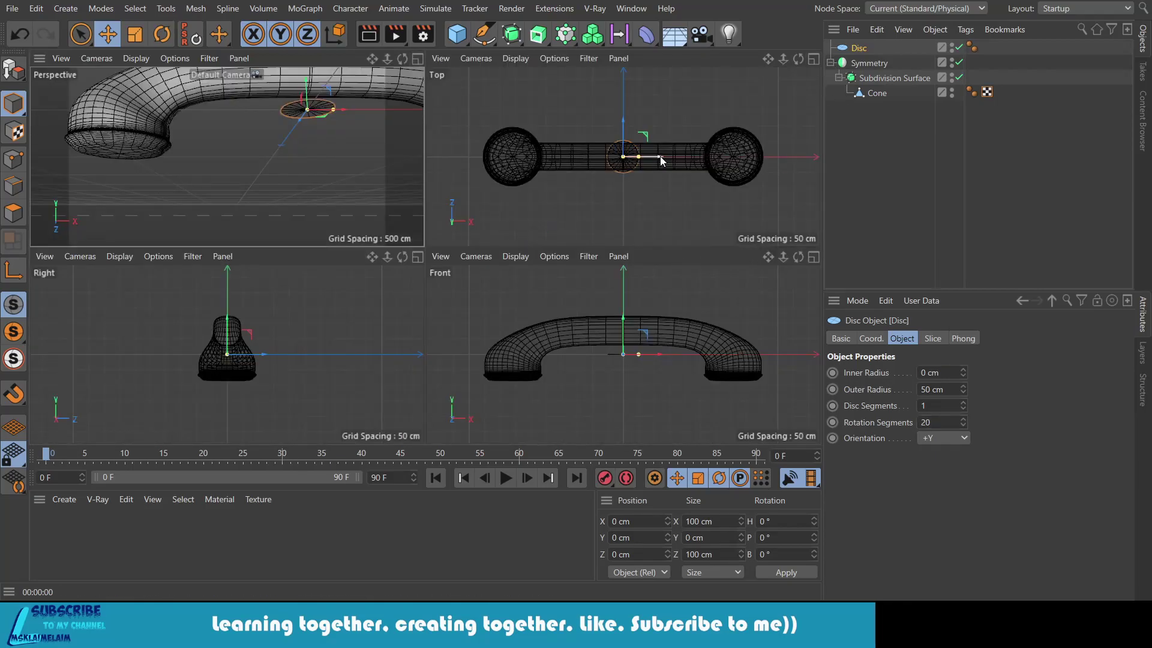
{"action": "left_click_drag", "start_coordinate": [658, 157], "coordinate": [550, 160]}
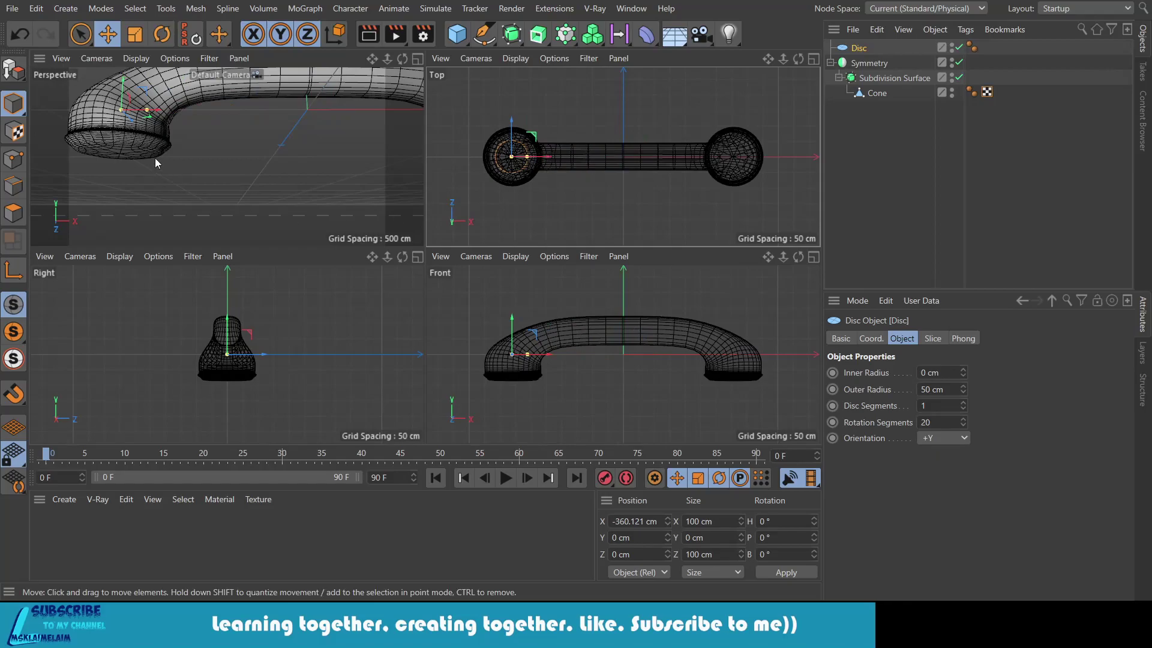
{"action": "left_click_drag", "start_coordinate": [125, 81], "coordinate": [121, 128]}
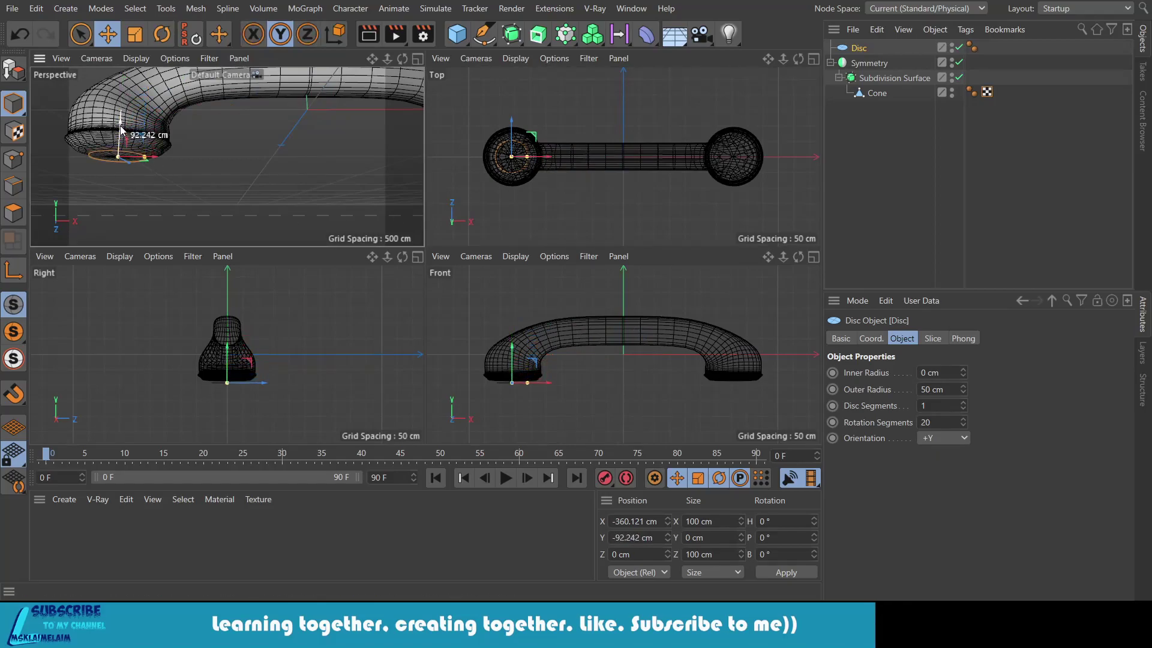
{"action": "left_click_drag", "start_coordinate": [122, 128], "coordinate": [121, 129]}
{"action": "scroll", "coordinate": [99, 151], "scroll_direction": "up", "scroll_amount": 5}
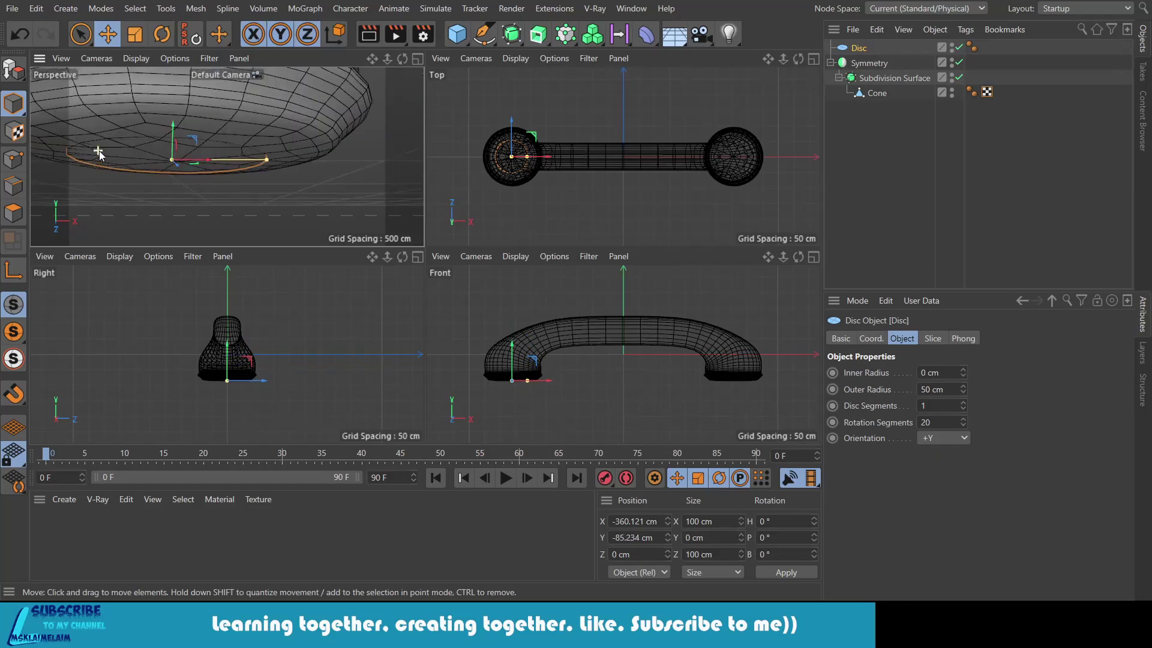
{"action": "left_click_drag", "start_coordinate": [175, 121], "coordinate": [175, 124]}
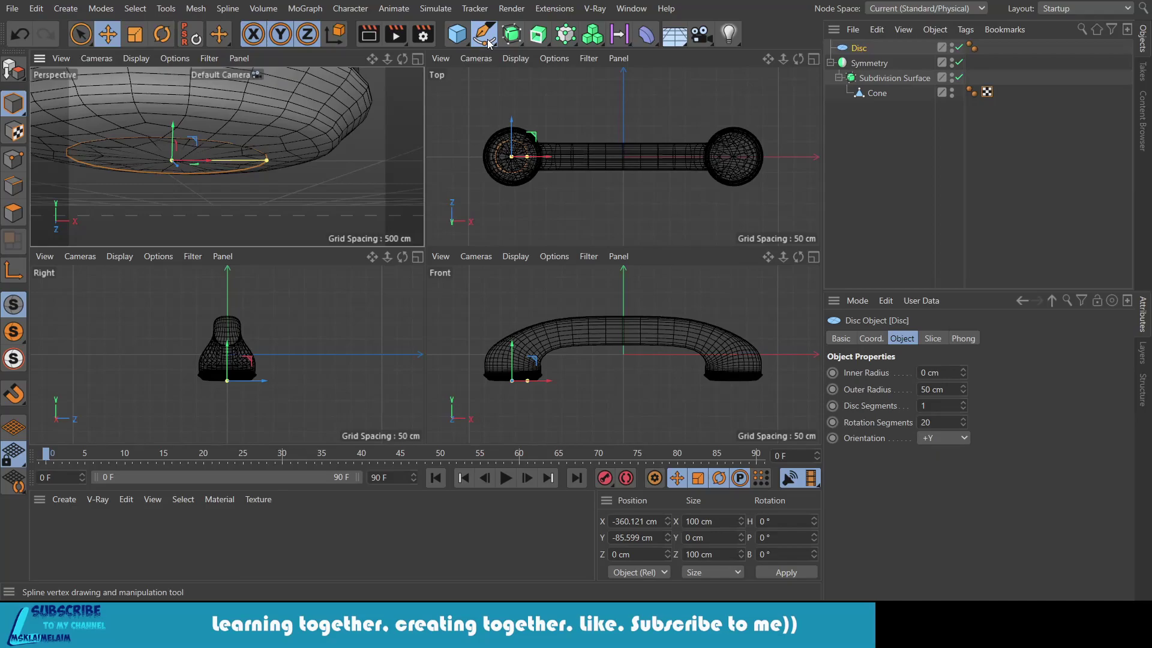
Step: Add a Circle spline with a 10 cm radius
{"action": "left_click", "coordinate": [633, 78]}
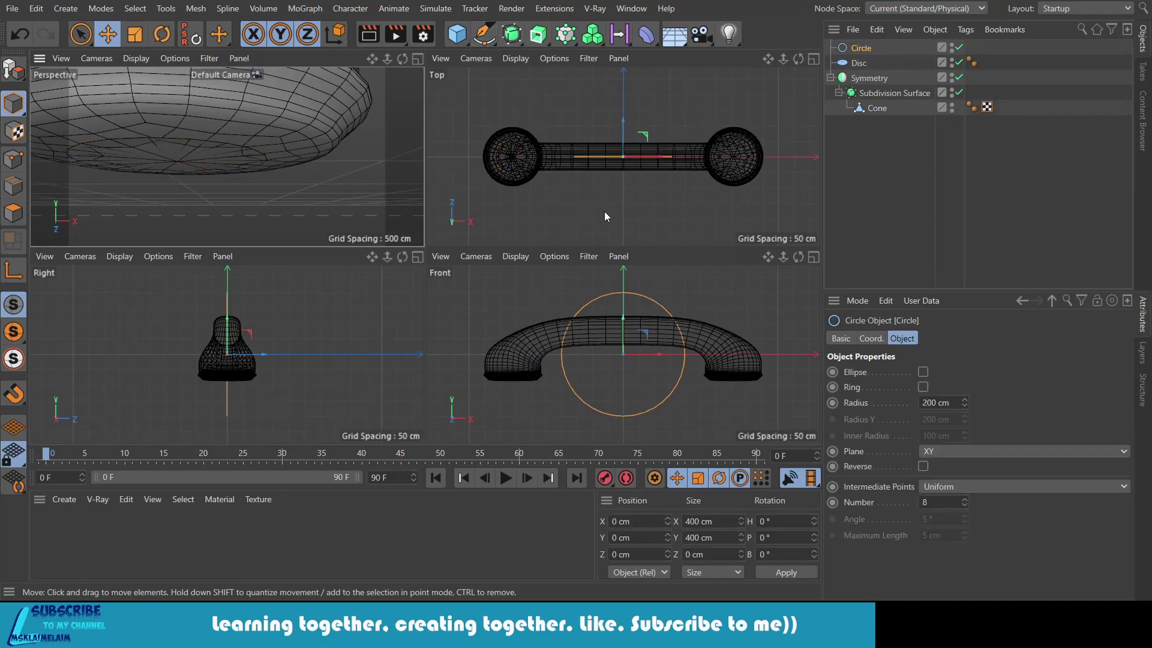
{"action": "double_click", "coordinate": [931, 403]}
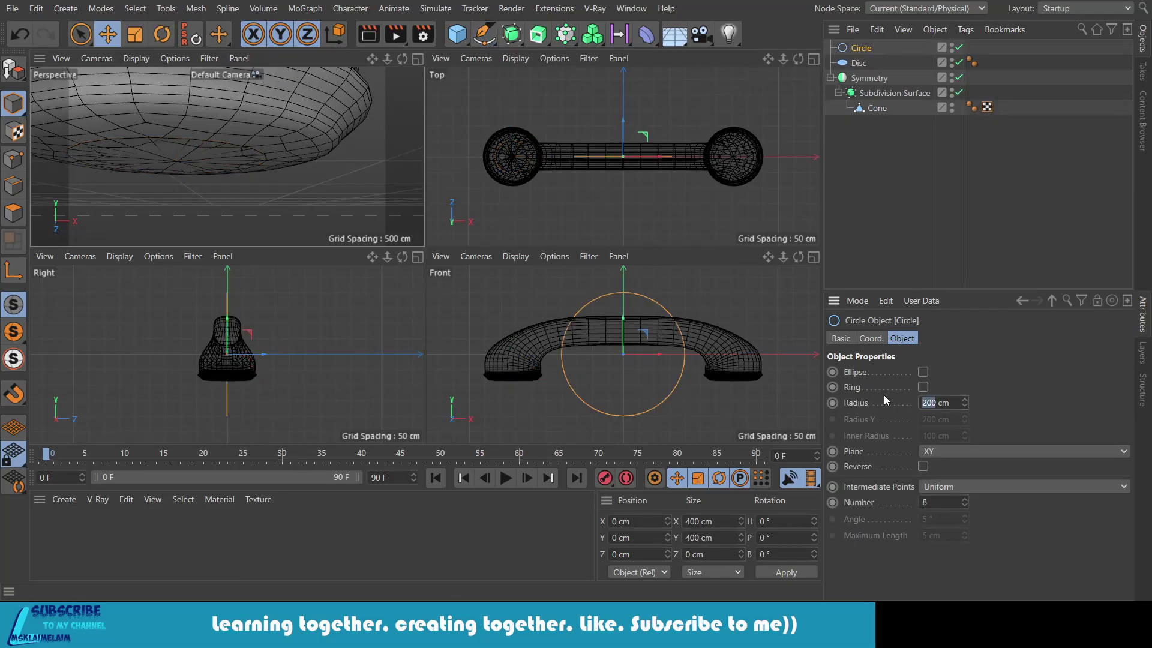
{"action": "type", "text": "10"}
{"action": "key", "text": "Return"}
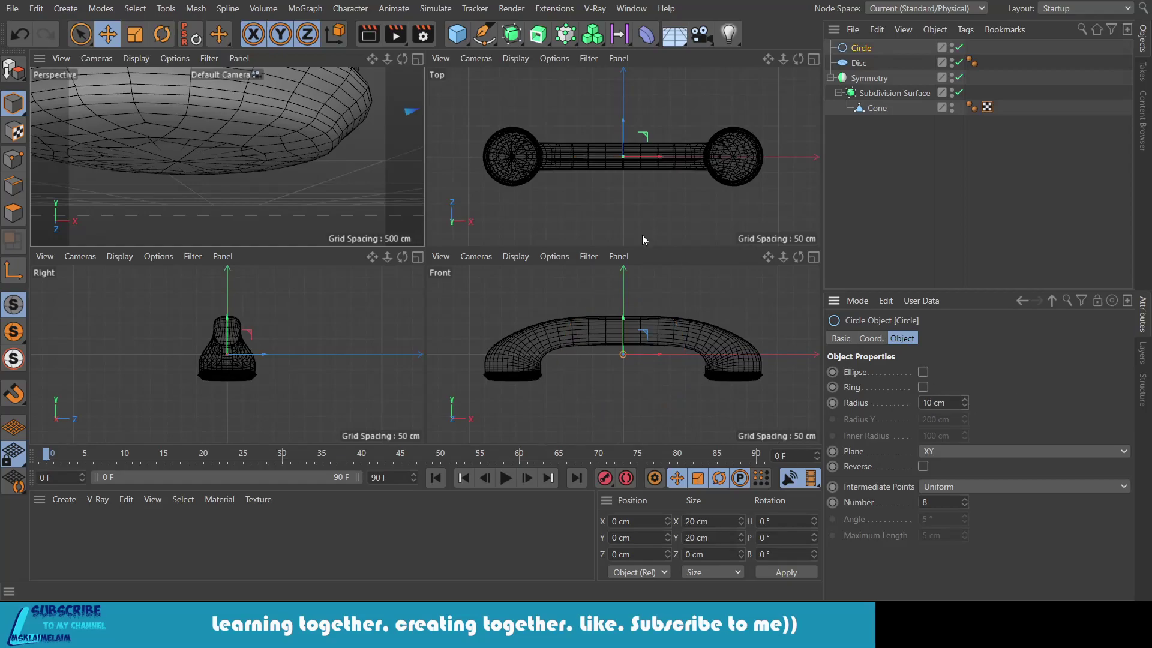
Step: Move the circle to about X -391 cm over the left earpiece and maximize the Perspective view
{"action": "left_click_drag", "start_coordinate": [659, 156], "coordinate": [535, 163]}
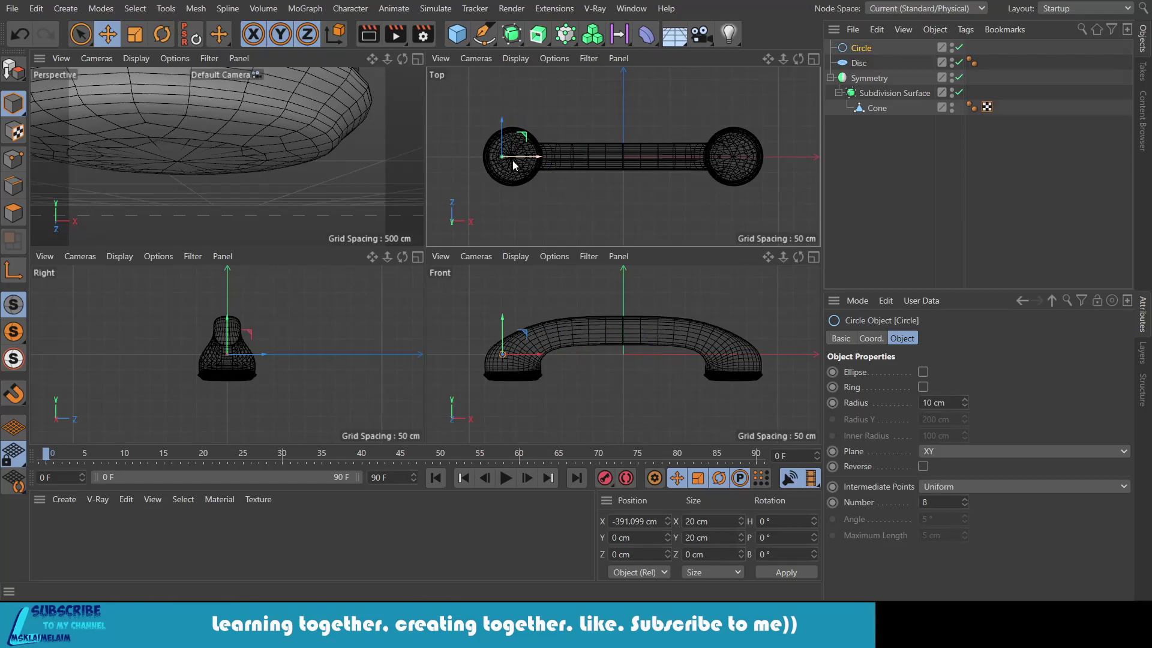
{"action": "scroll", "coordinate": [514, 161], "scroll_direction": "up", "scroll_amount": 2}
{"action": "scroll", "coordinate": [513, 160], "scroll_direction": "up", "scroll_amount": 3}
{"action": "scroll", "coordinate": [507, 160], "scroll_direction": "up", "scroll_amount": 3}
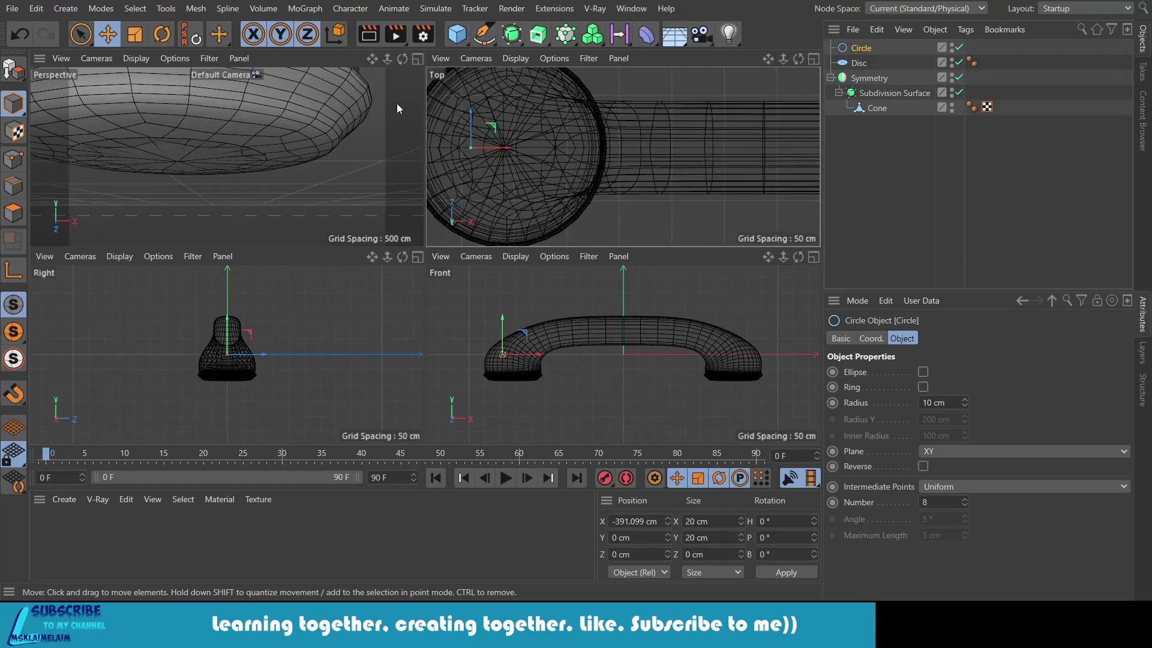
{"action": "left_click", "coordinate": [418, 58]}
{"action": "scroll", "coordinate": [283, 252], "scroll_direction": "down", "scroll_amount": 2}
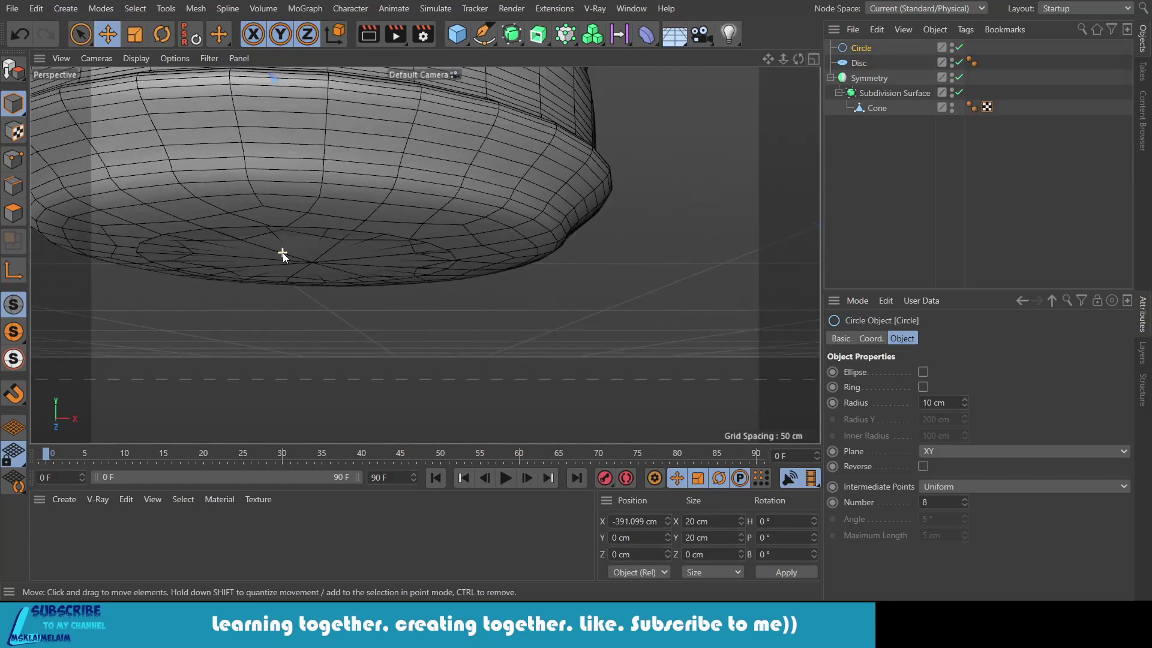
{"action": "scroll", "coordinate": [282, 253], "scroll_direction": "down", "scroll_amount": 2}
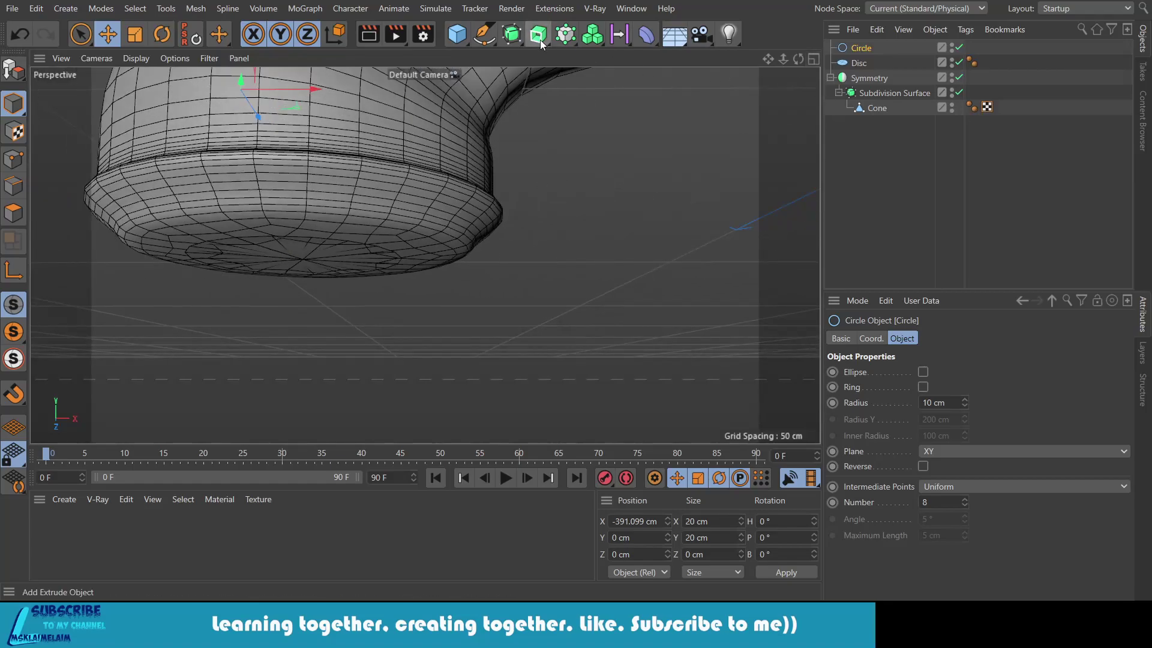
Step: Extrude the circle 10 cm along Y by nesting it under a new Extrude
{"action": "left_click_drag", "start_coordinate": [848, 63], "coordinate": [857, 49]}
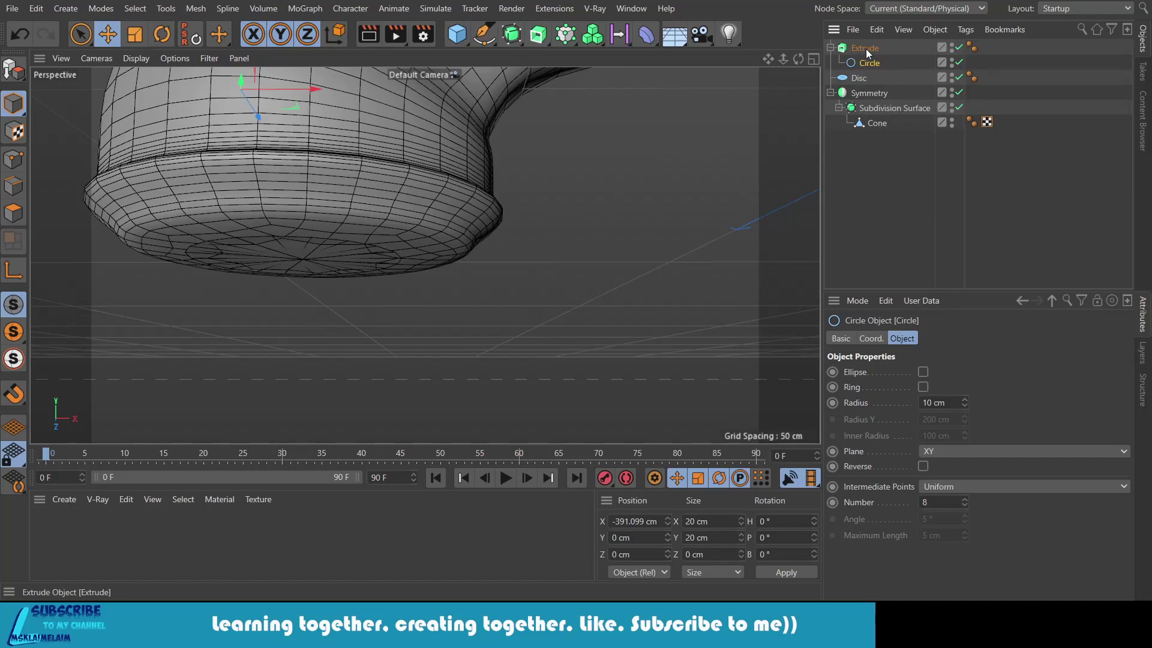
{"action": "left_click", "coordinate": [866, 48]}
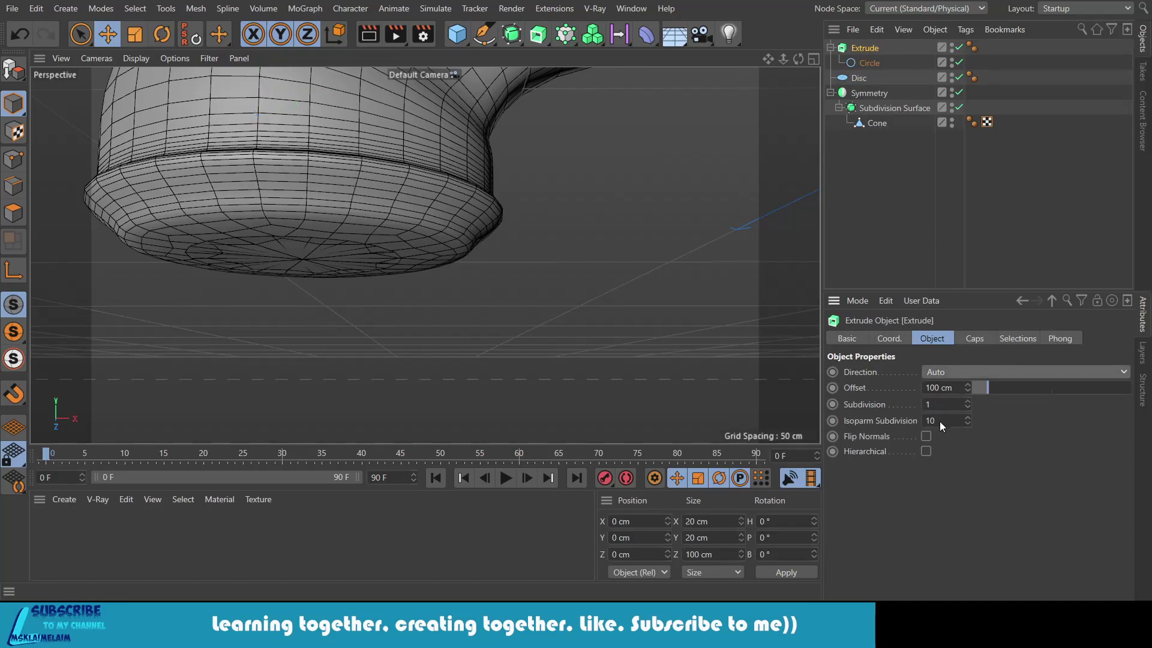
{"action": "left_click", "coordinate": [941, 389]}
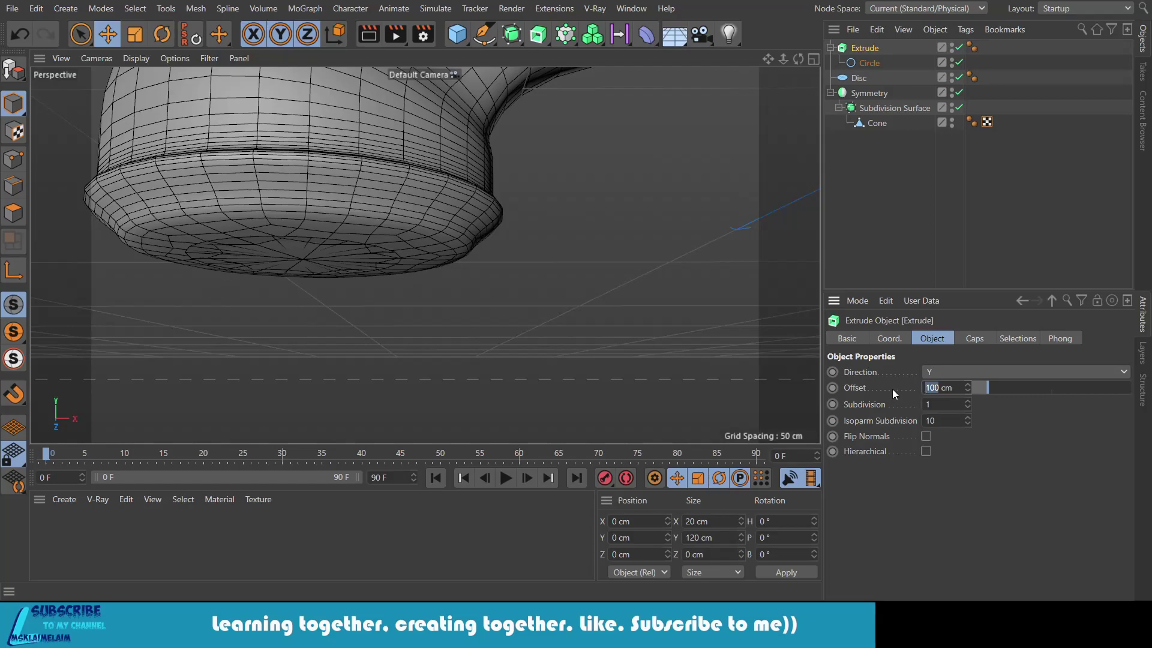
{"action": "key", "text": "BackSpace"}
{"action": "key", "text": "Return"}
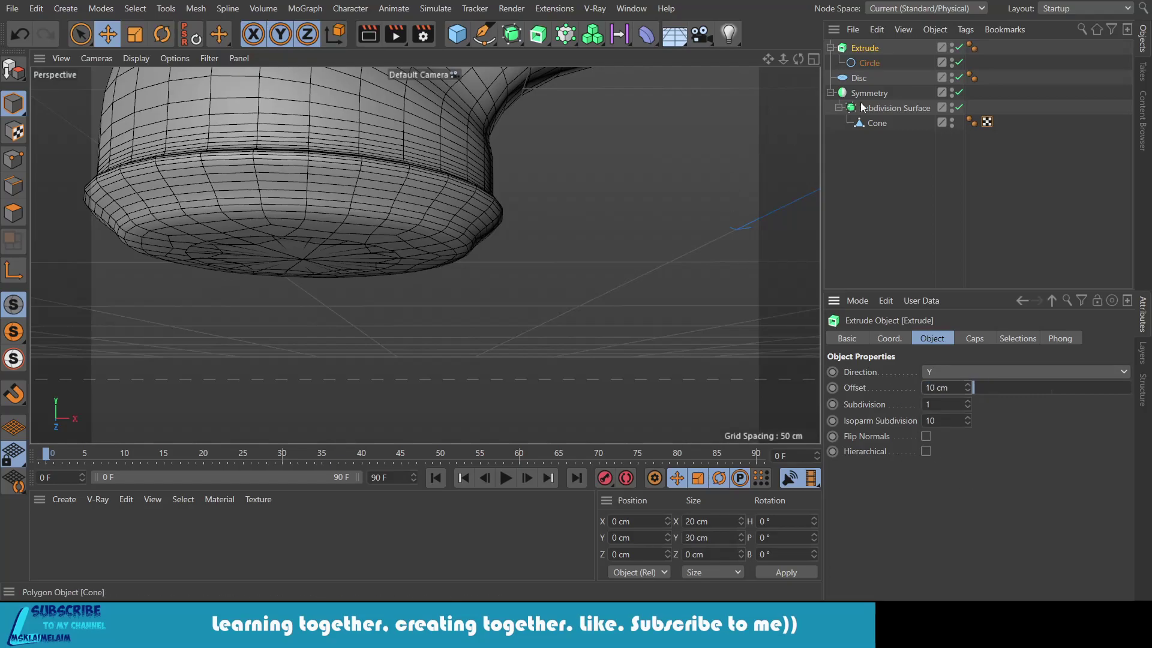
{"action": "left_click", "coordinate": [830, 48]}
Step: Disable the Subdivision Surface smoothing and lower the Disc slightly to Y -86.92 cm
{"action": "left_click", "coordinate": [857, 63]}
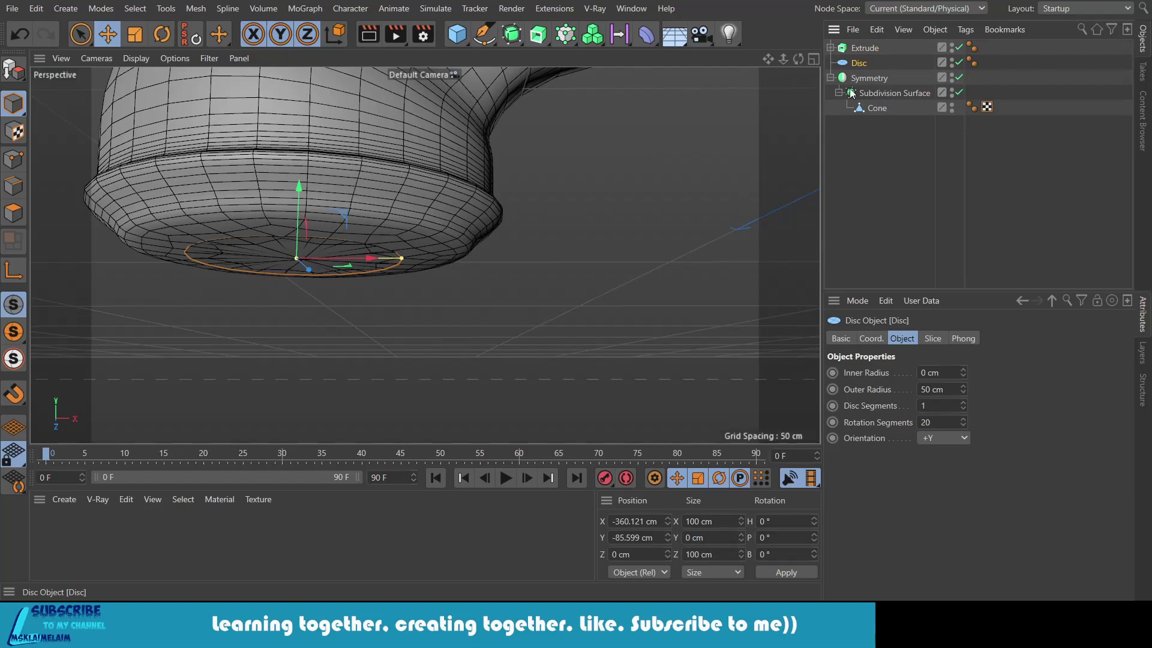
{"action": "left_click", "coordinate": [959, 93]}
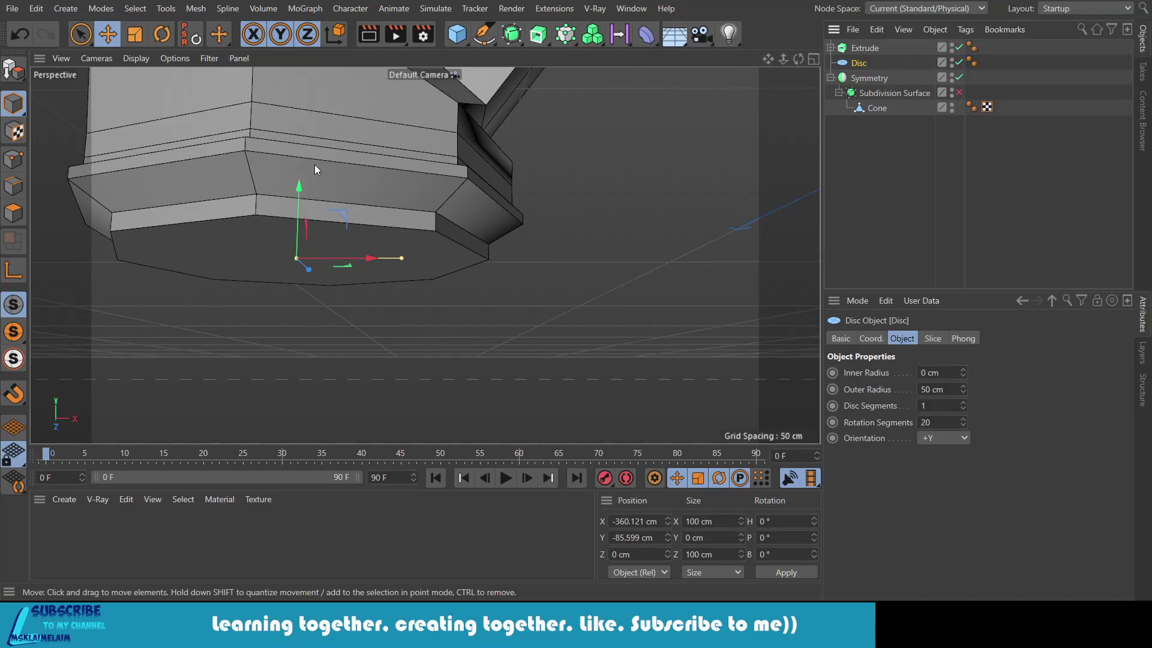
{"action": "left_click_drag", "start_coordinate": [300, 184], "coordinate": [301, 188]}
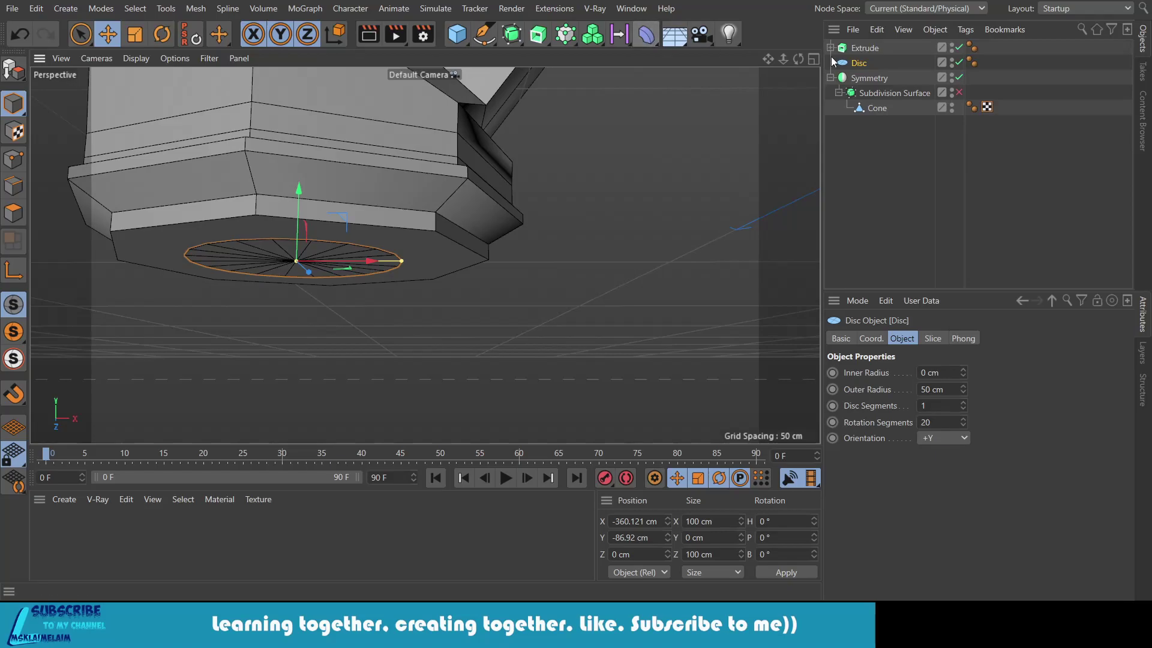
{"action": "left_click", "coordinate": [555, 44]}
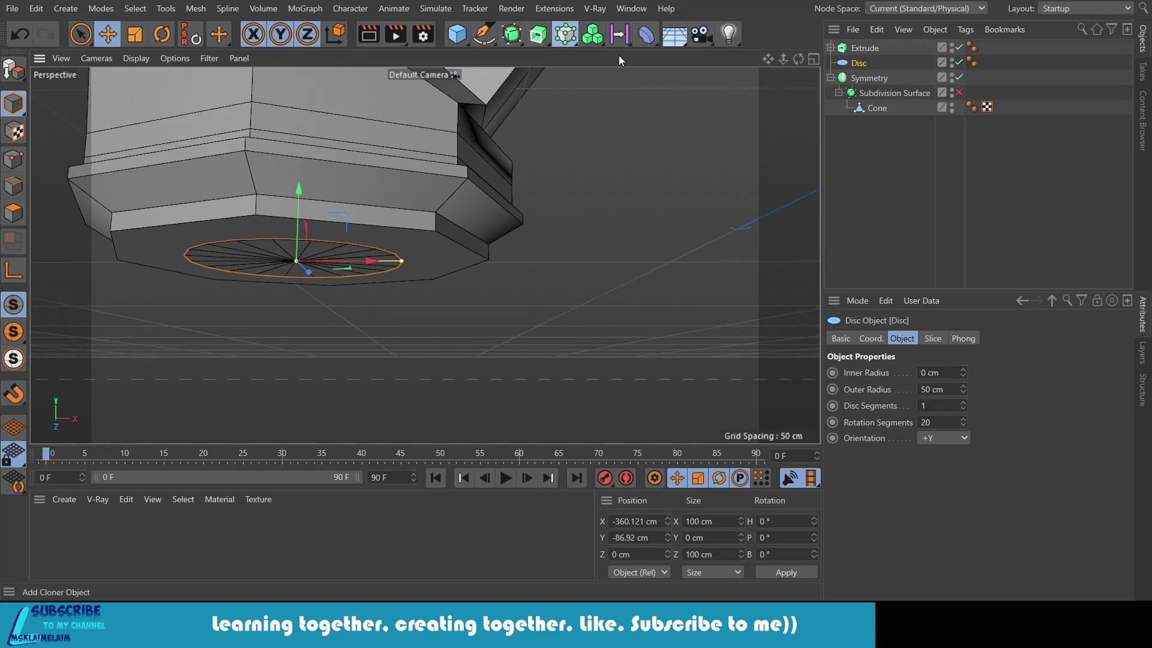
Step: Nest the Extrude under the Cloner and show the Extrude's Caps settings
{"action": "left_click_drag", "start_coordinate": [858, 62], "coordinate": [858, 48]}
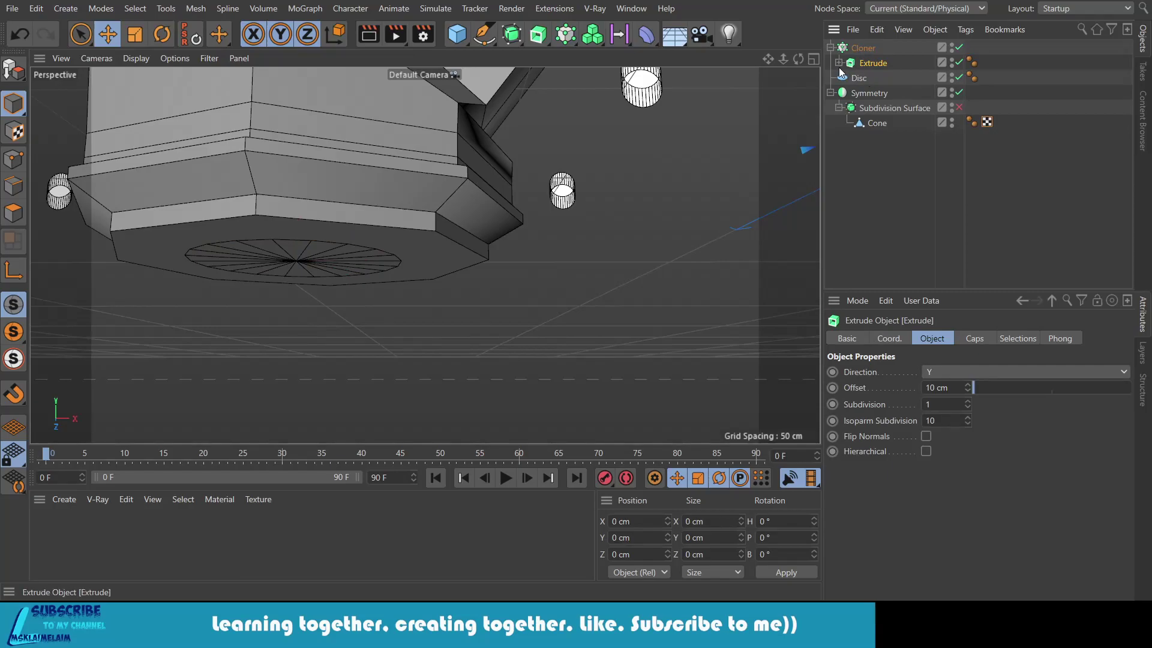
{"action": "left_click", "coordinate": [839, 63]}
{"action": "left_click", "coordinate": [864, 78]}
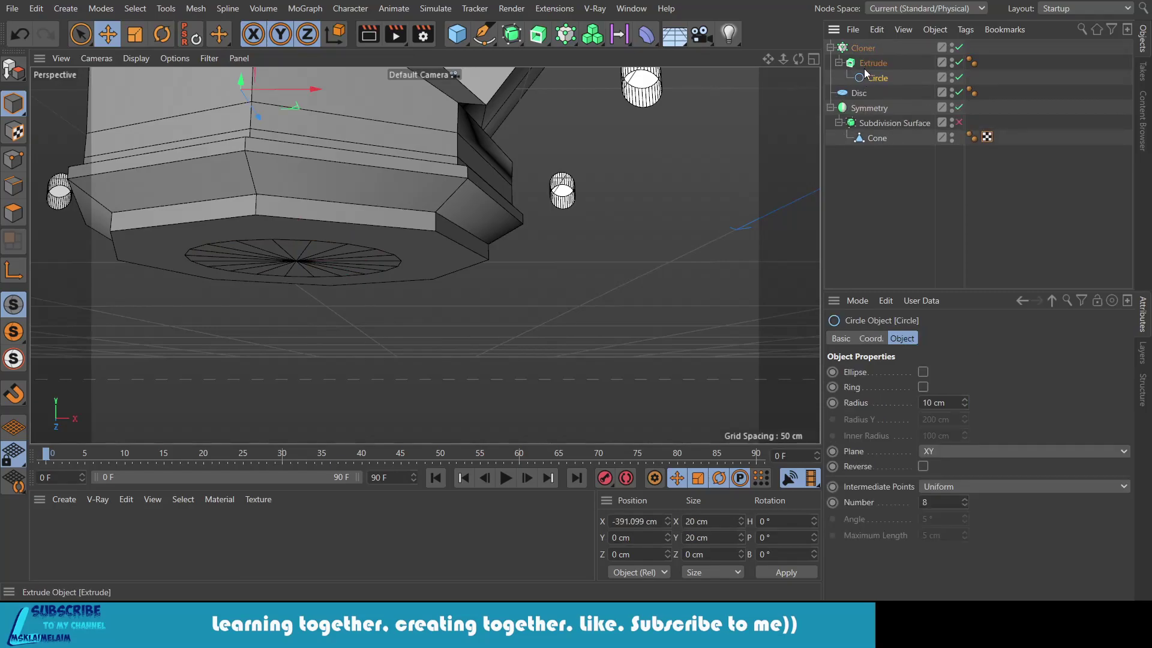
{"action": "left_click", "coordinate": [865, 63]}
{"action": "left_click", "coordinate": [975, 338]}
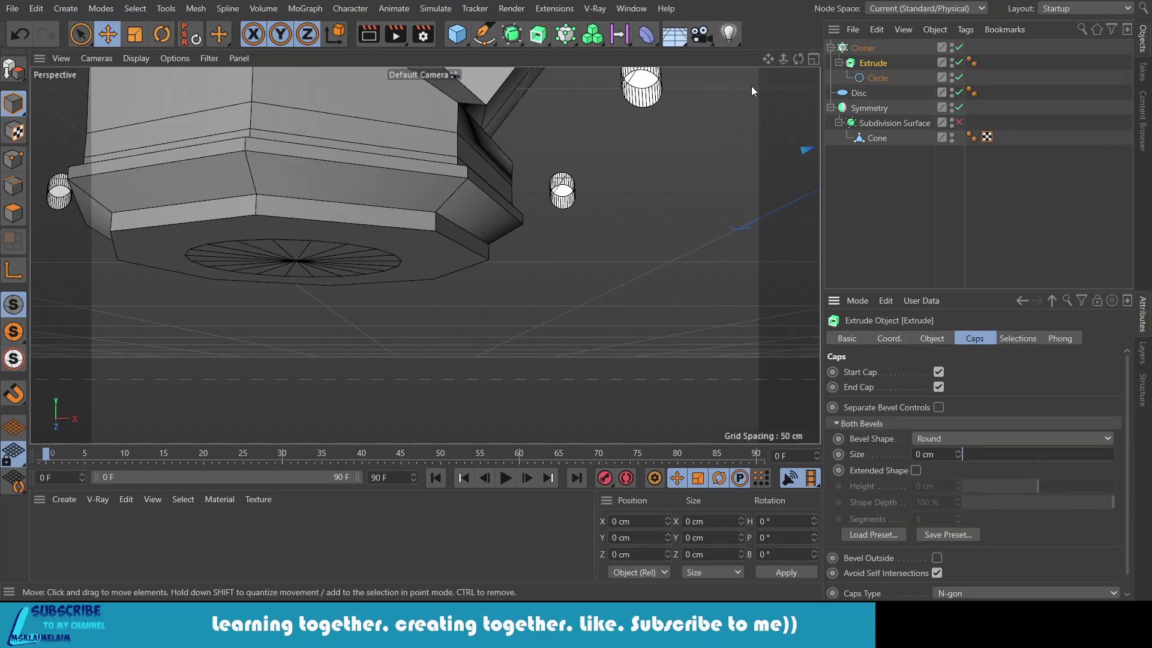
Step: Zoom in on the cloned cylinders around the earpiece and preview a quick Render View
{"action": "mouse_move", "coordinate": [803, 55]}
{"action": "left_mouse_down"}
{"action": "mouse_move", "coordinate": [780, 96]}
{"action": "mouse_move", "coordinate": [651, 219]}
{"action": "left_mouse_up"}
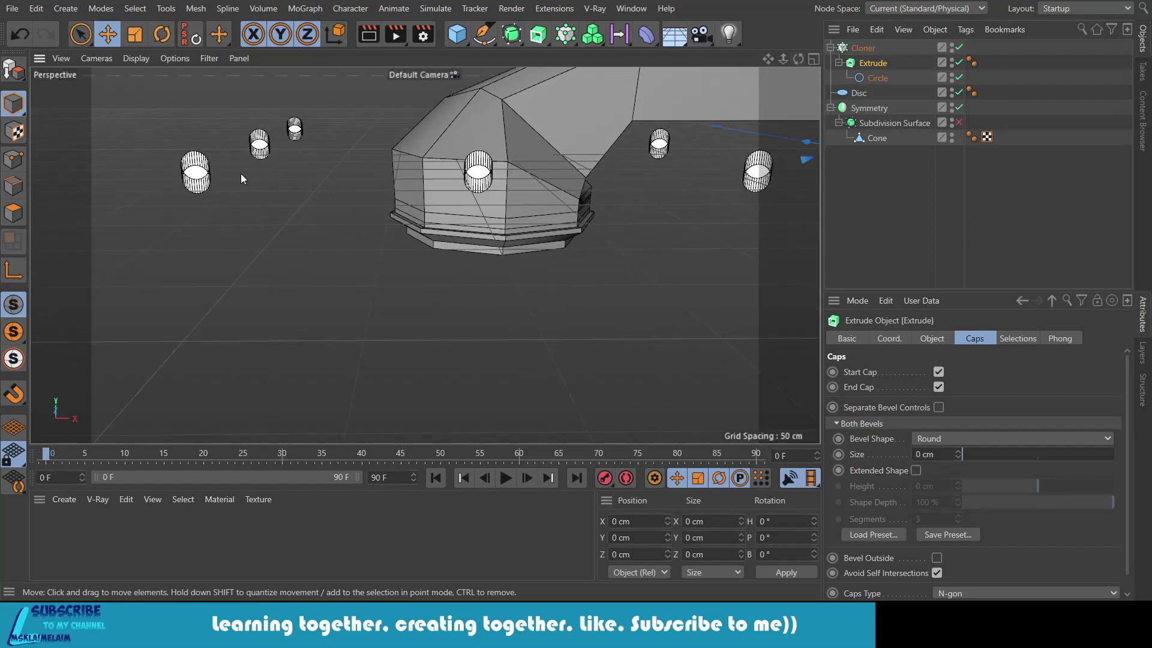
{"action": "scroll", "coordinate": [298, 139], "scroll_direction": "up", "scroll_amount": 3}
{"action": "scroll", "coordinate": [298, 140], "scroll_direction": "up", "scroll_amount": 2}
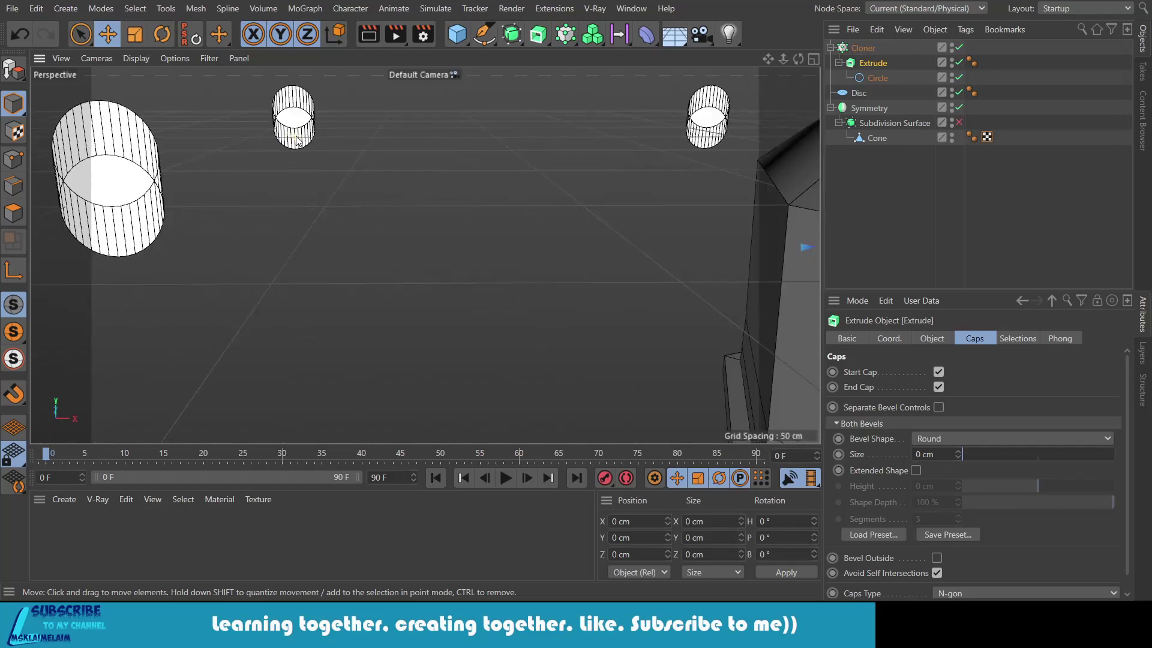
{"action": "scroll", "coordinate": [297, 140], "scroll_direction": "up", "scroll_amount": 2}
{"action": "scroll", "coordinate": [298, 140], "scroll_direction": "up", "scroll_amount": 1}
{"action": "left_click", "coordinate": [368, 38]}
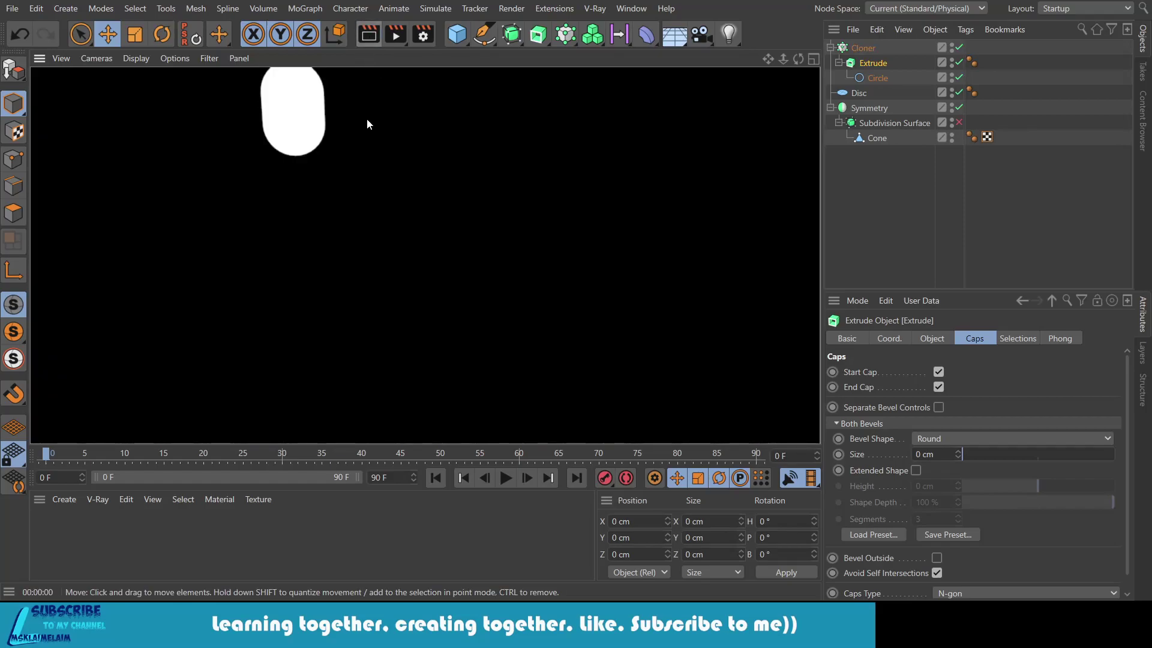
{"action": "scroll", "coordinate": [366, 123], "scroll_direction": "down", "scroll_amount": 2}
{"action": "scroll", "coordinate": [365, 124], "scroll_direction": "down", "scroll_amount": 3}
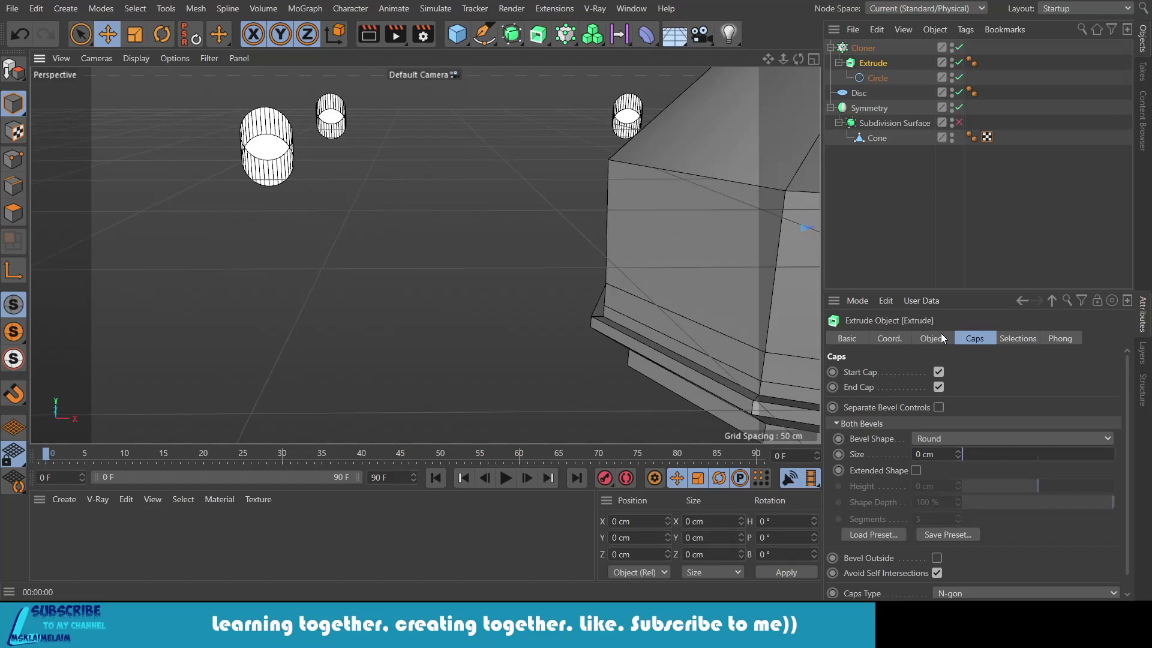
Step: Lay the Circle flat on the XZ plane with a 3 cm radius
{"action": "left_click", "coordinate": [877, 78]}
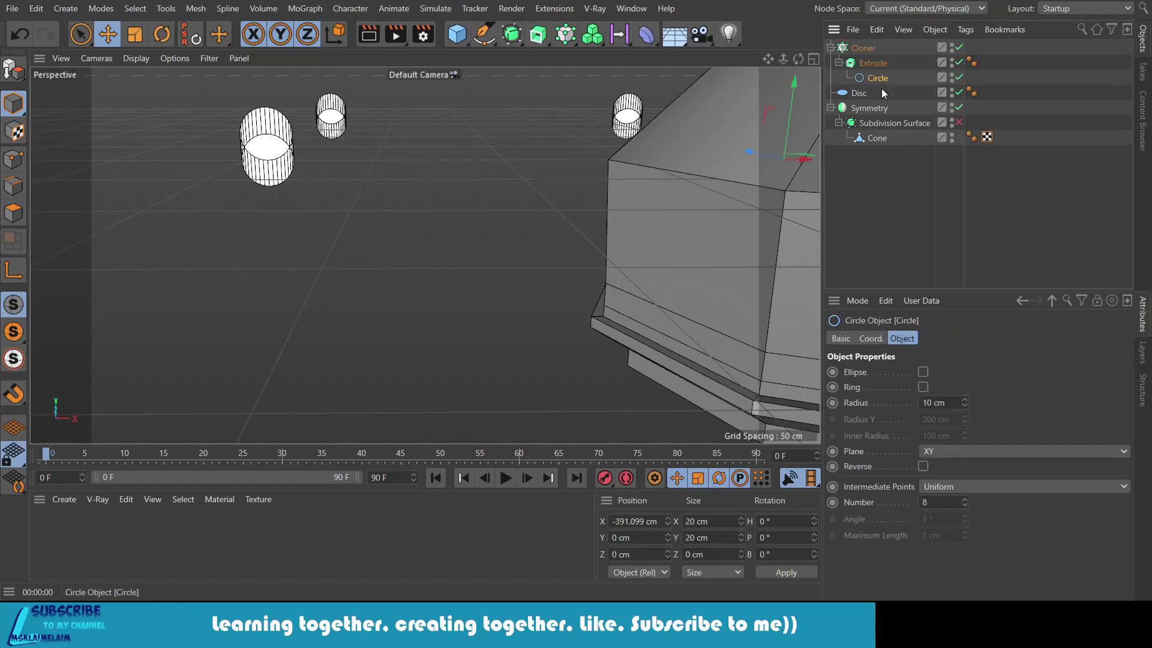
{"action": "left_click", "coordinate": [960, 451]}
{"action": "left_click", "coordinate": [960, 490]}
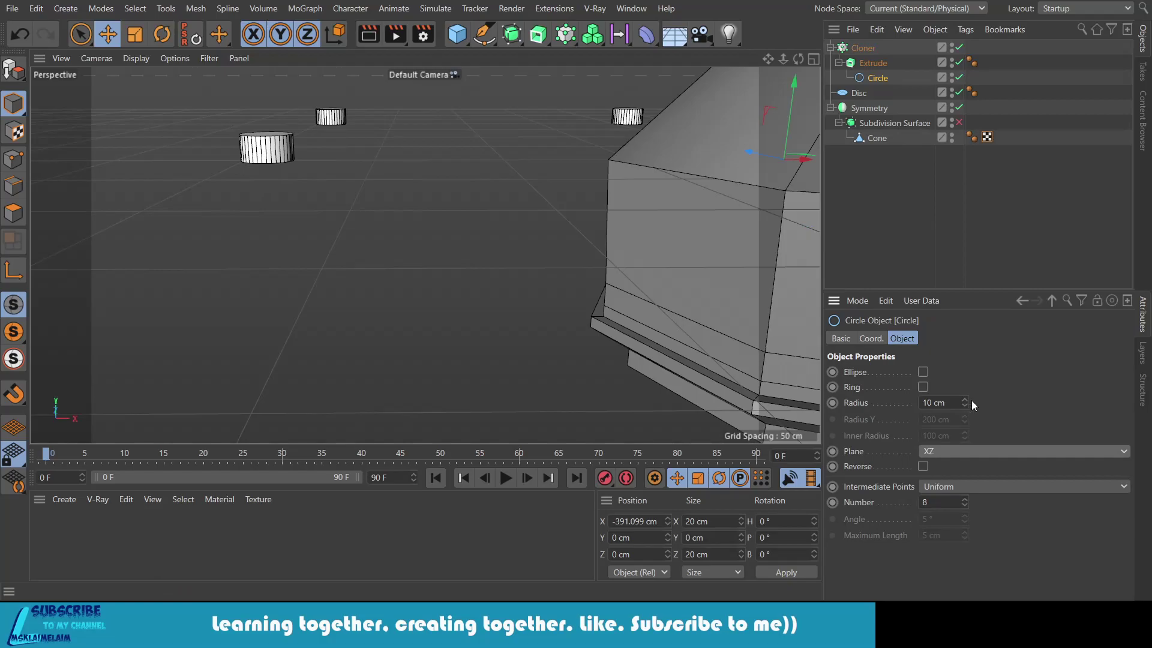
{"action": "key", "text": "h"}
{"action": "scroll", "coordinate": [414, 276], "scroll_direction": "down", "scroll_amount": 3}
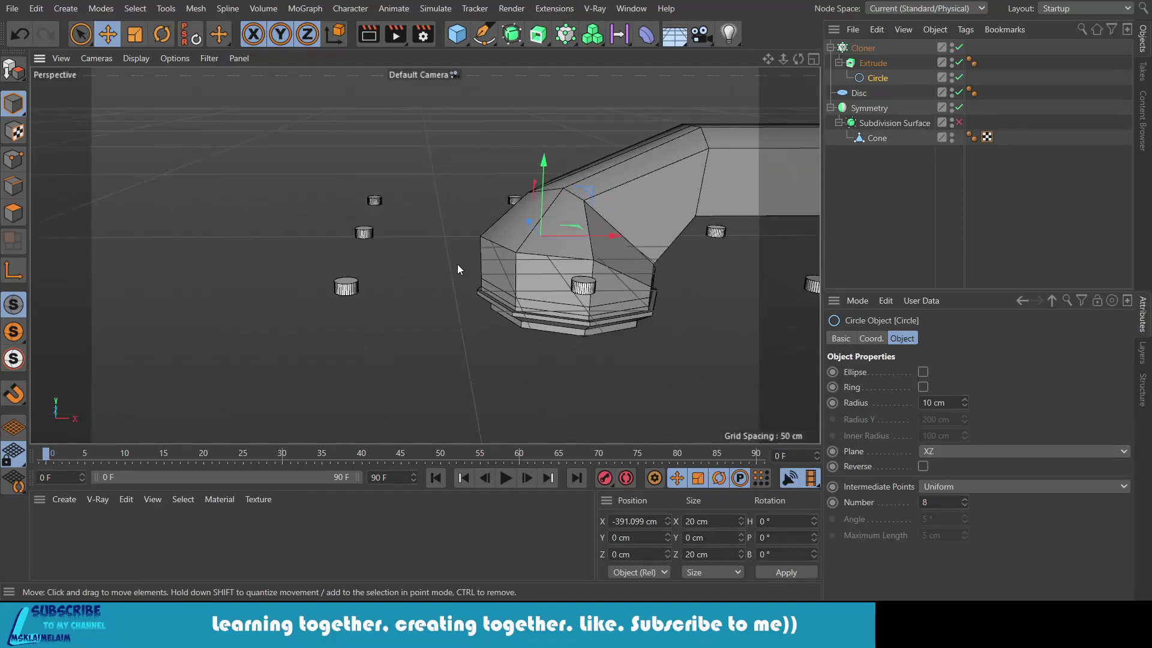
{"action": "left_click_drag", "start_coordinate": [768, 59], "coordinate": [630, 78]}
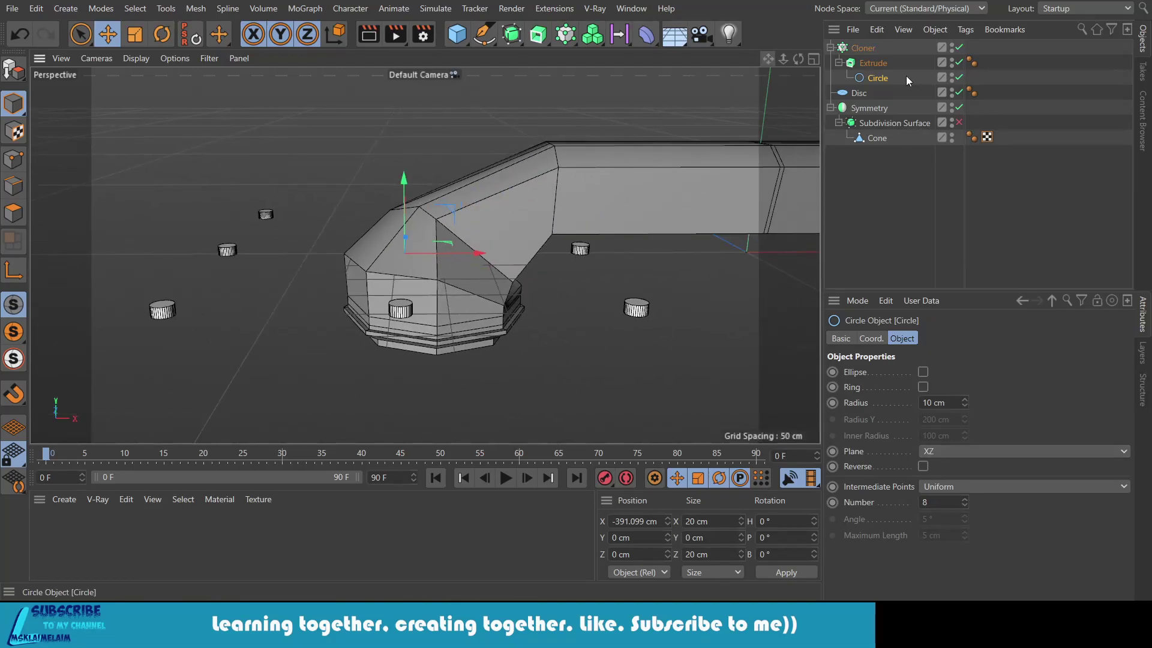
{"action": "double_click", "coordinate": [927, 402]}
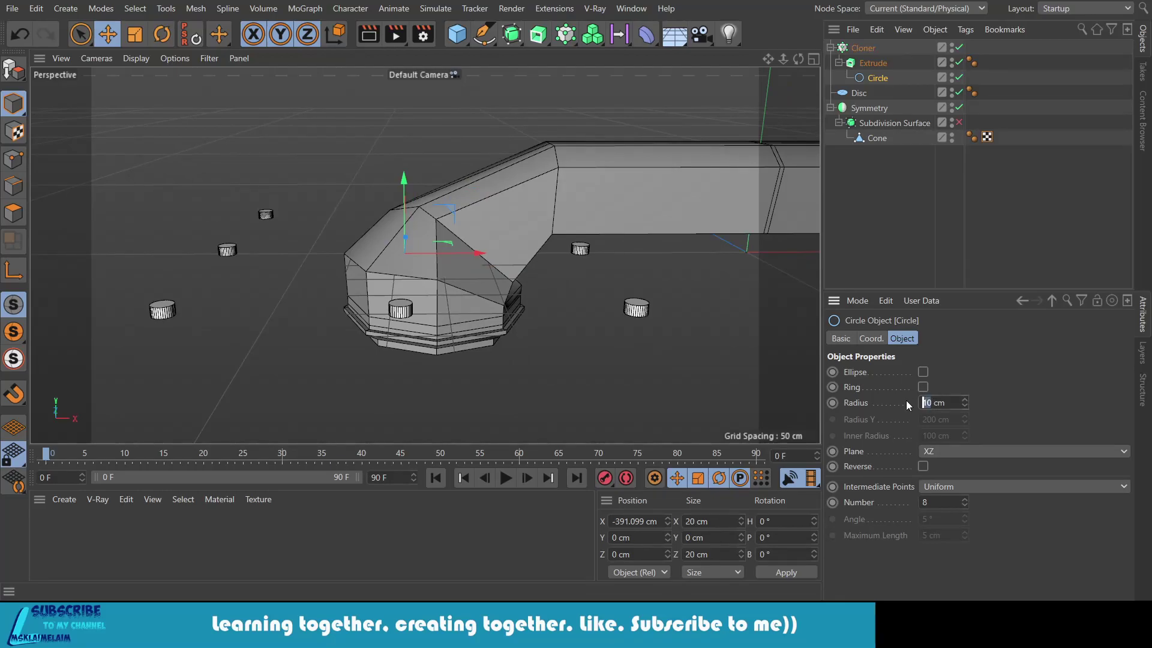
{"action": "type", "text": "3"}
{"action": "key", "text": "Return"}
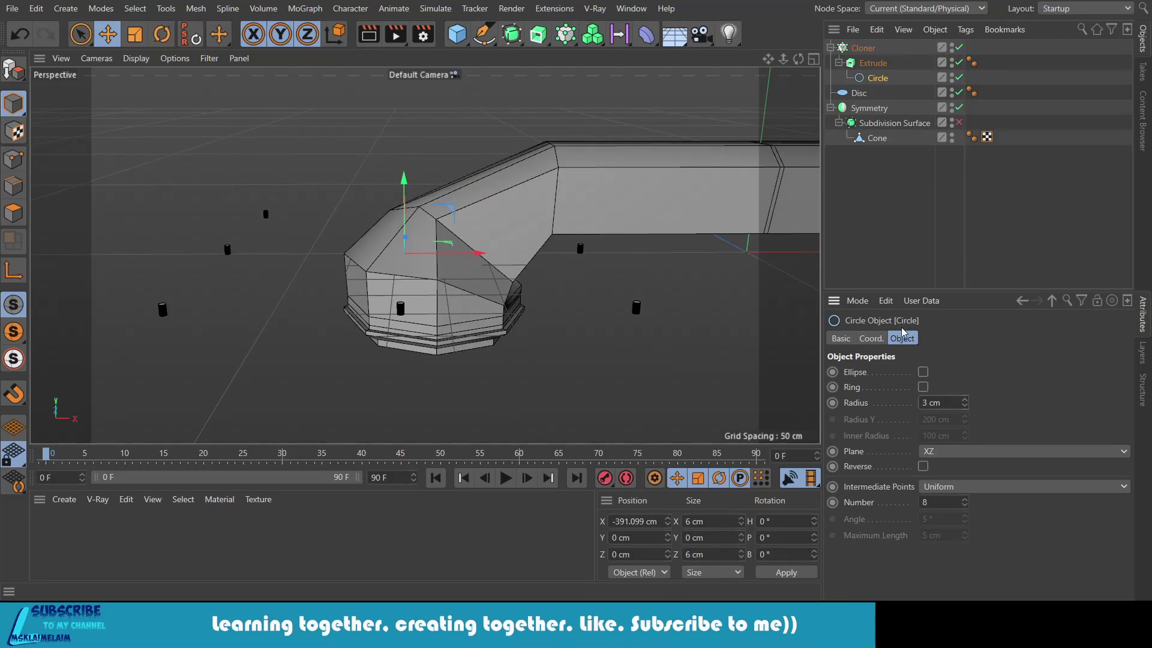
Step: Set the Extrude's offset to 5 cm
{"action": "left_click", "coordinate": [872, 63]}
{"action": "left_click", "coordinate": [931, 338]}
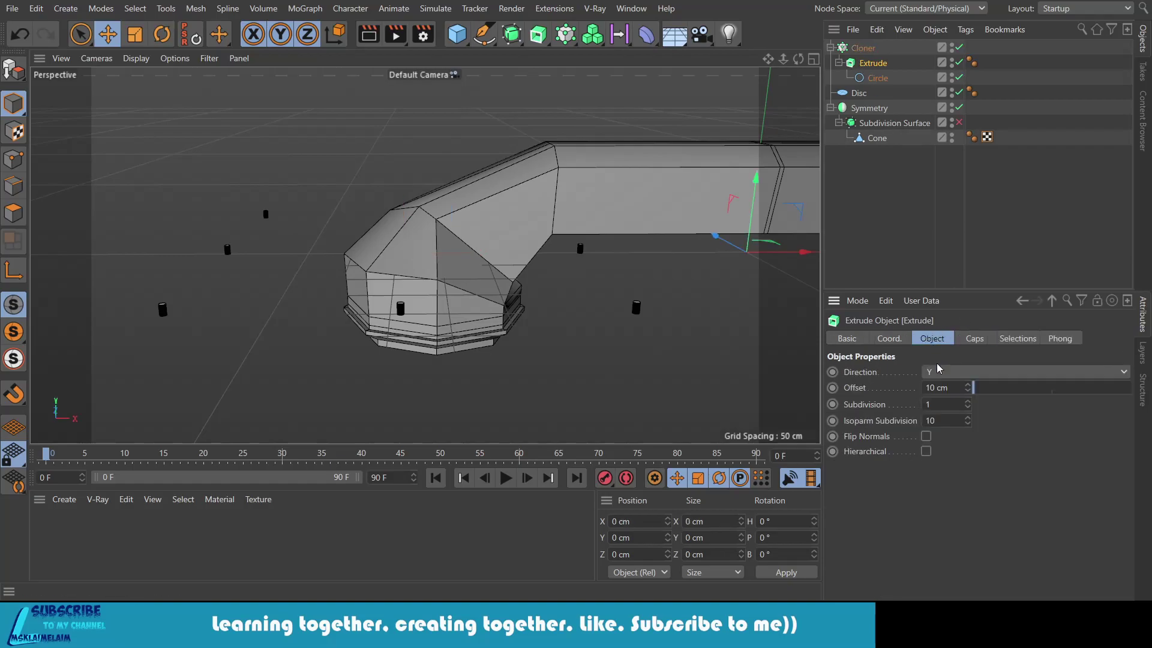
{"action": "double_click", "coordinate": [930, 387]}
{"action": "type", "text": "5"}
{"action": "key", "text": "Return"}
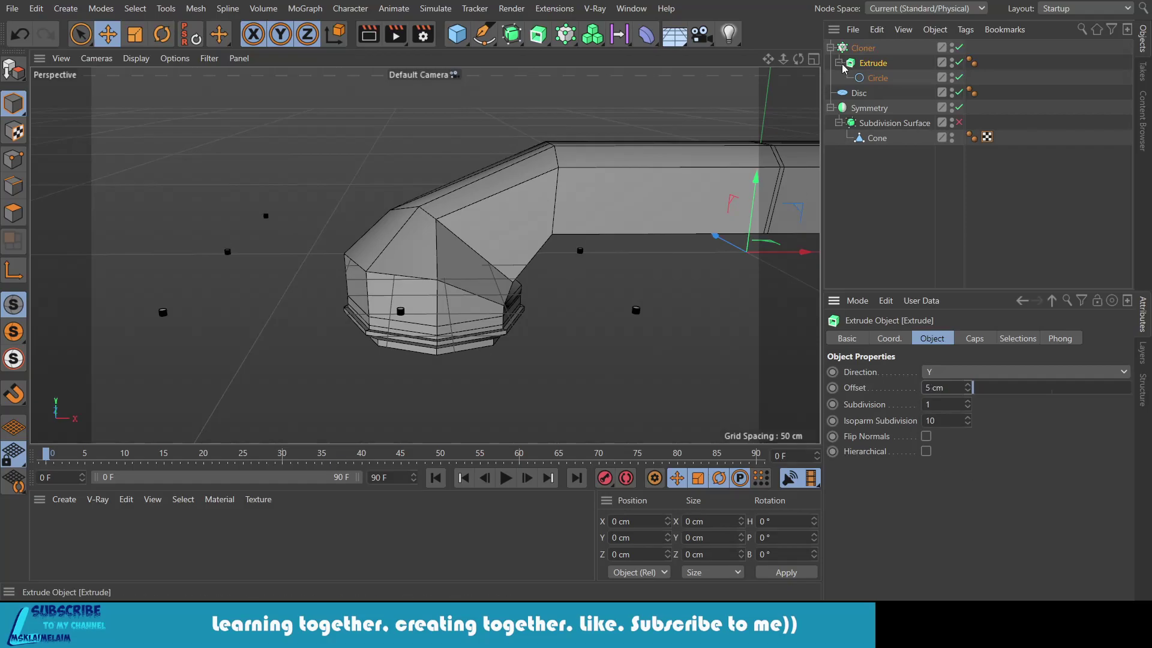
{"action": "left_click", "coordinate": [863, 48]}
Step: Switch the Cloner to Object mode on the Disc, scattering 20 clones over its surface
{"action": "left_click", "coordinate": [965, 372]}
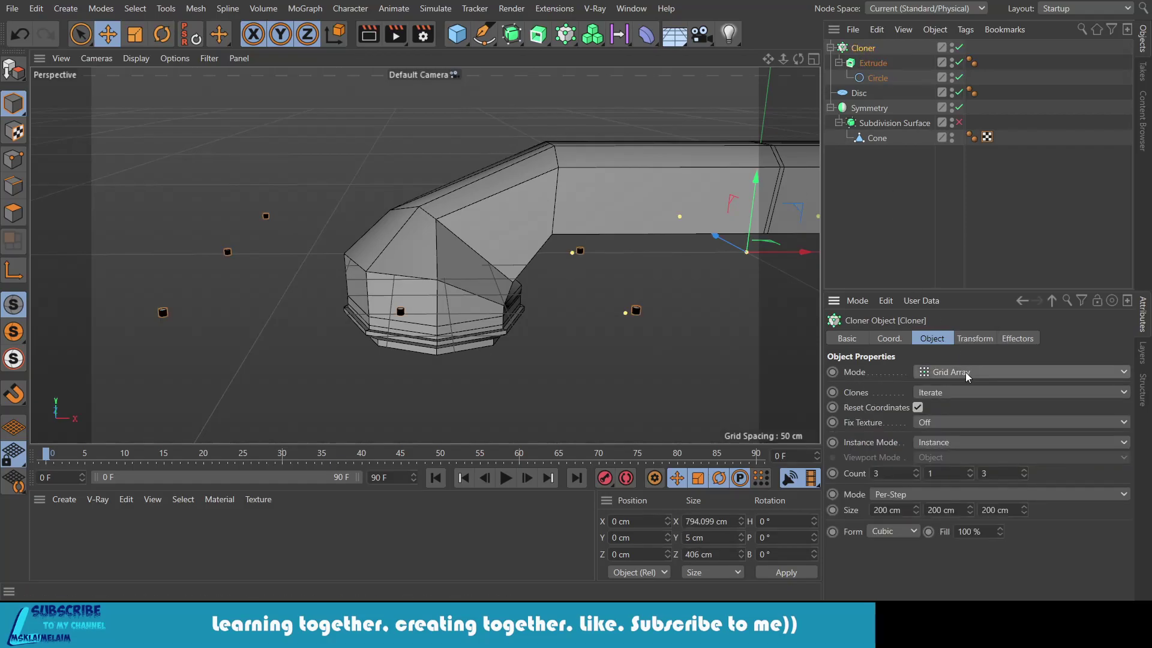
{"action": "left_click", "coordinate": [957, 389]}
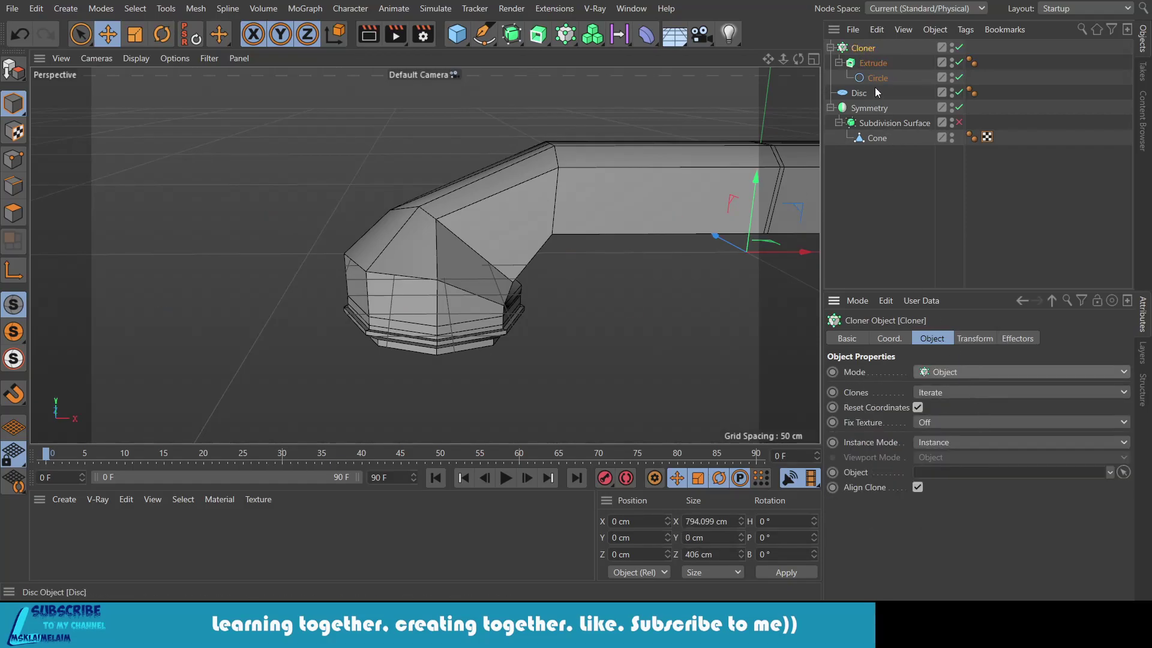
{"action": "left_click_drag", "start_coordinate": [859, 93], "coordinate": [948, 474]}
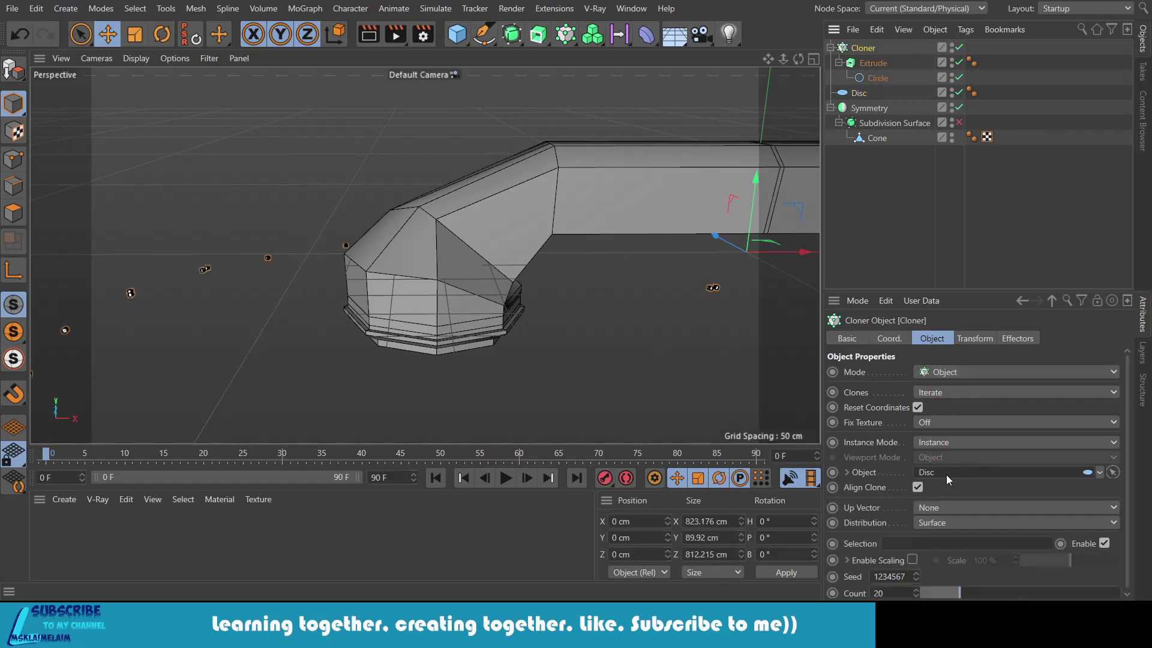
{"action": "scroll", "coordinate": [617, 349], "scroll_direction": "down", "scroll_amount": 3}
{"action": "scroll", "coordinate": [617, 349], "scroll_direction": "down", "scroll_amount": 2}
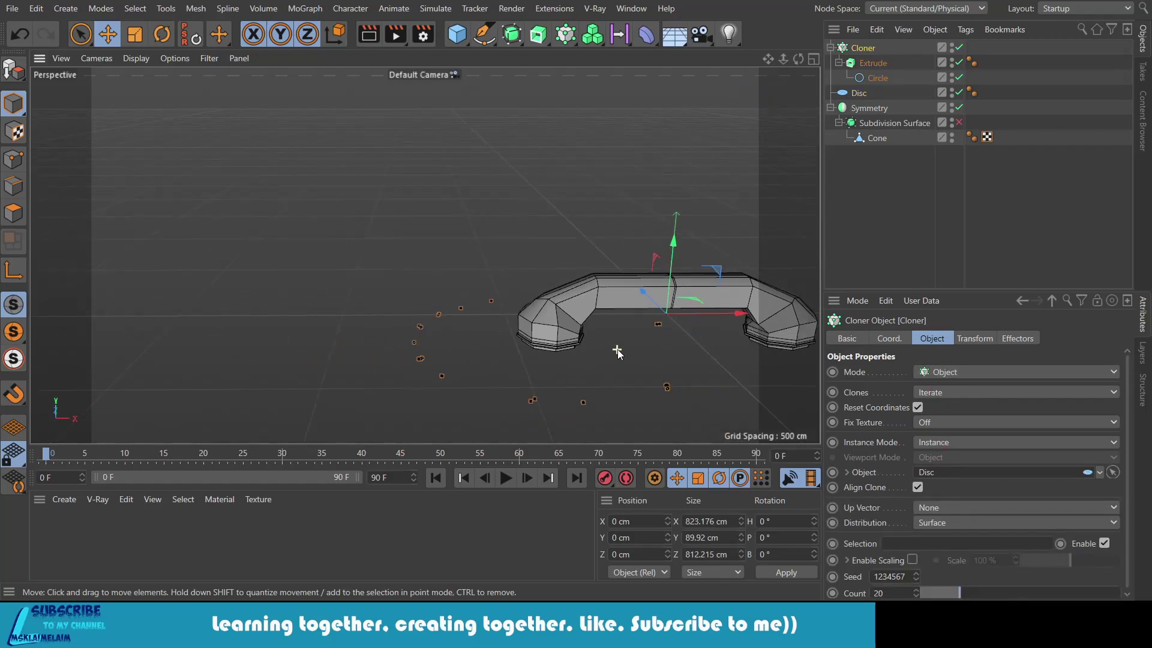
Step: View the clones and handset from higher up, then select the Cone mesh
{"action": "left_click_drag", "start_coordinate": [617, 349], "coordinate": [666, 330], "text": "alt"}
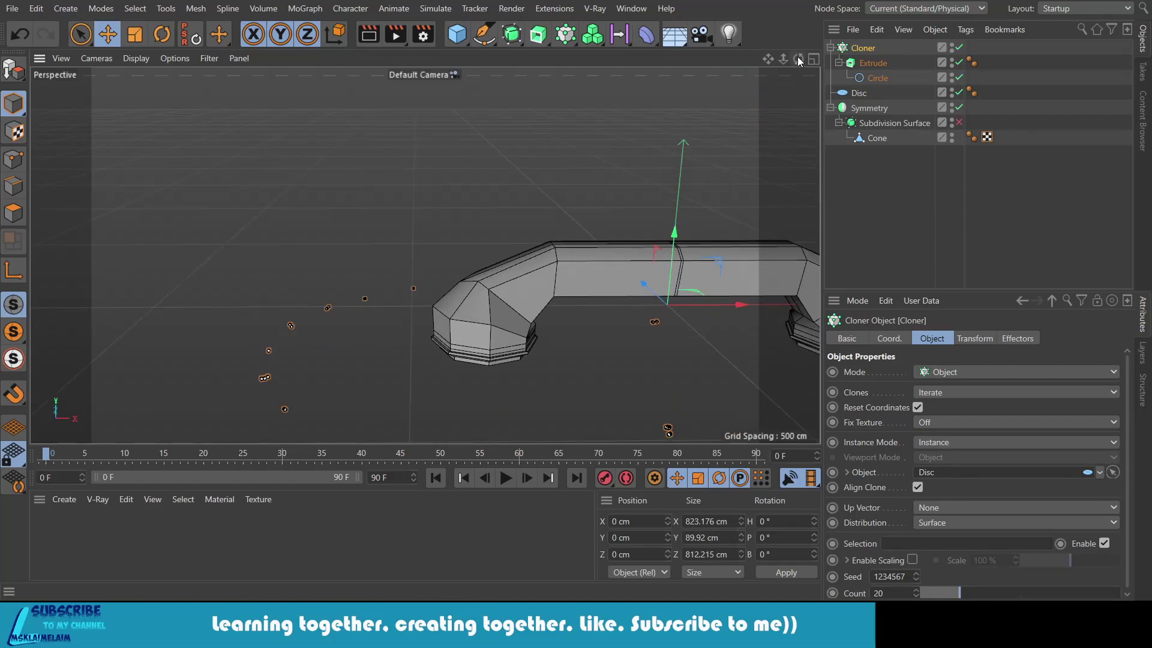
{"action": "left_click_drag", "start_coordinate": [800, 60], "coordinate": [768, 90]}
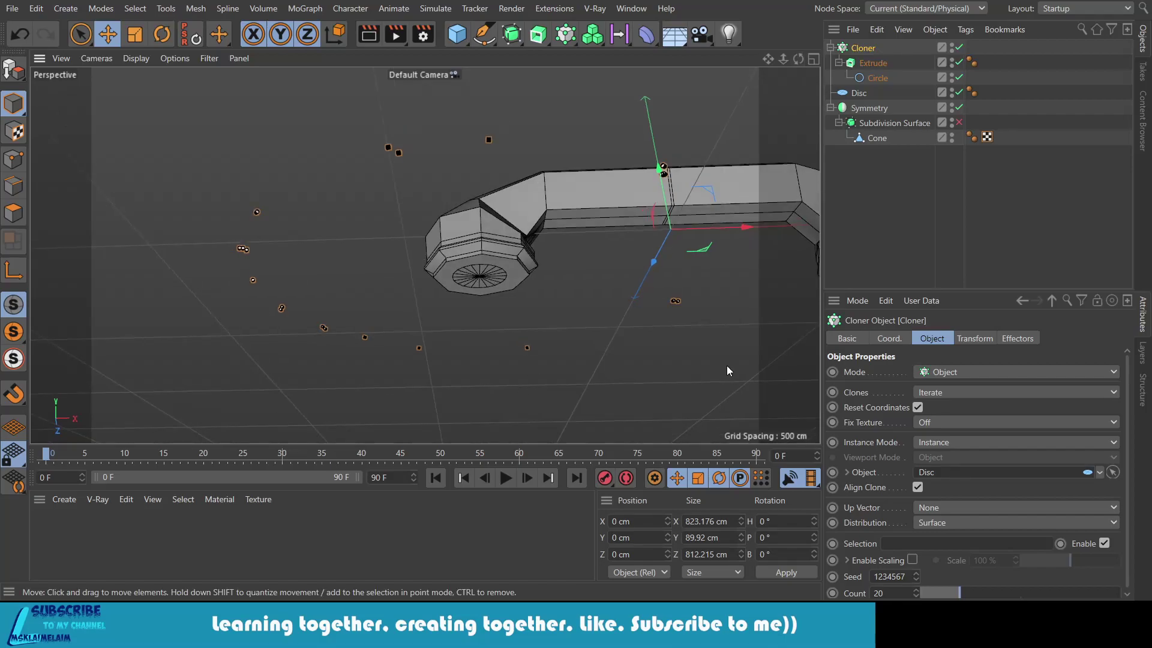
{"action": "left_click", "coordinate": [959, 122]}
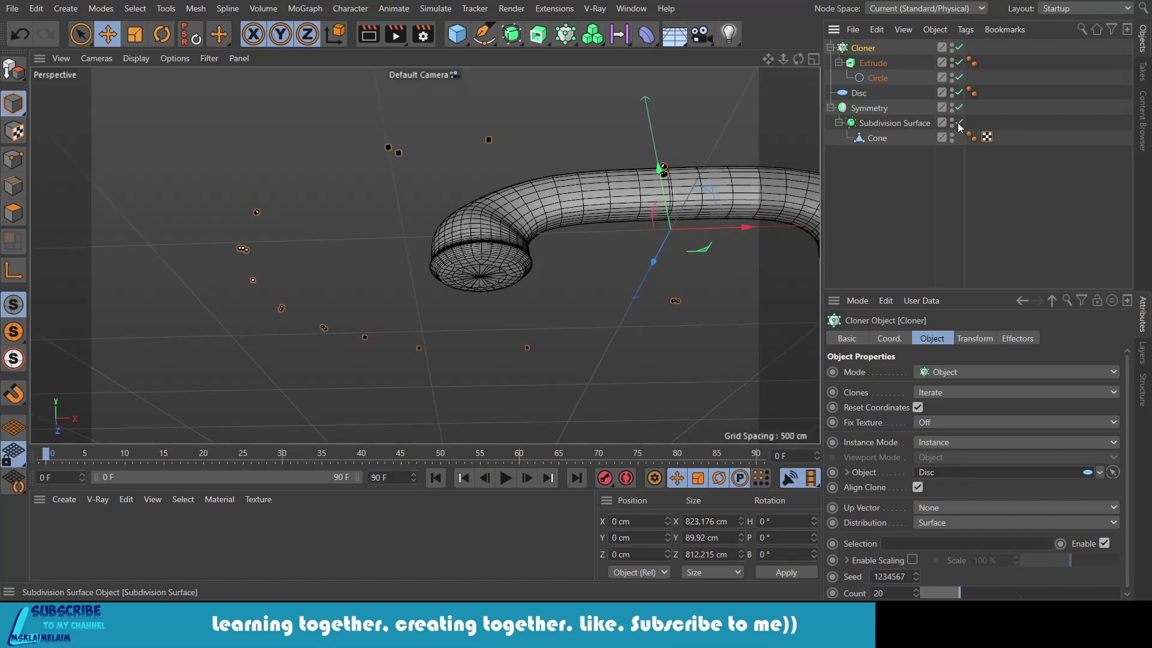
{"action": "left_click", "coordinate": [876, 138]}
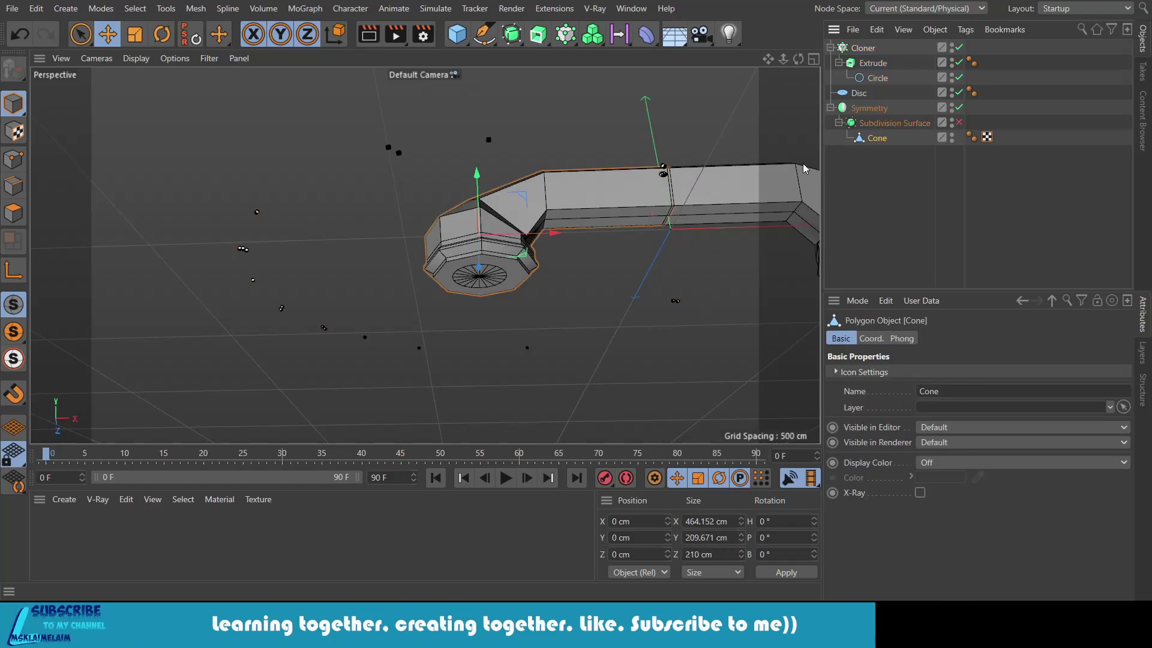
Step: Inset the earpiece cone's bottom cap polygons with a 30 cm Extrude Inner
{"action": "scroll", "coordinate": [538, 273], "scroll_direction": "up", "scroll_amount": 2}
{"action": "scroll", "coordinate": [539, 273], "scroll_direction": "up", "scroll_amount": 2}
{"action": "scroll", "coordinate": [538, 273], "scroll_direction": "up", "scroll_amount": 2}
{"action": "left_click", "coordinate": [12, 211]}
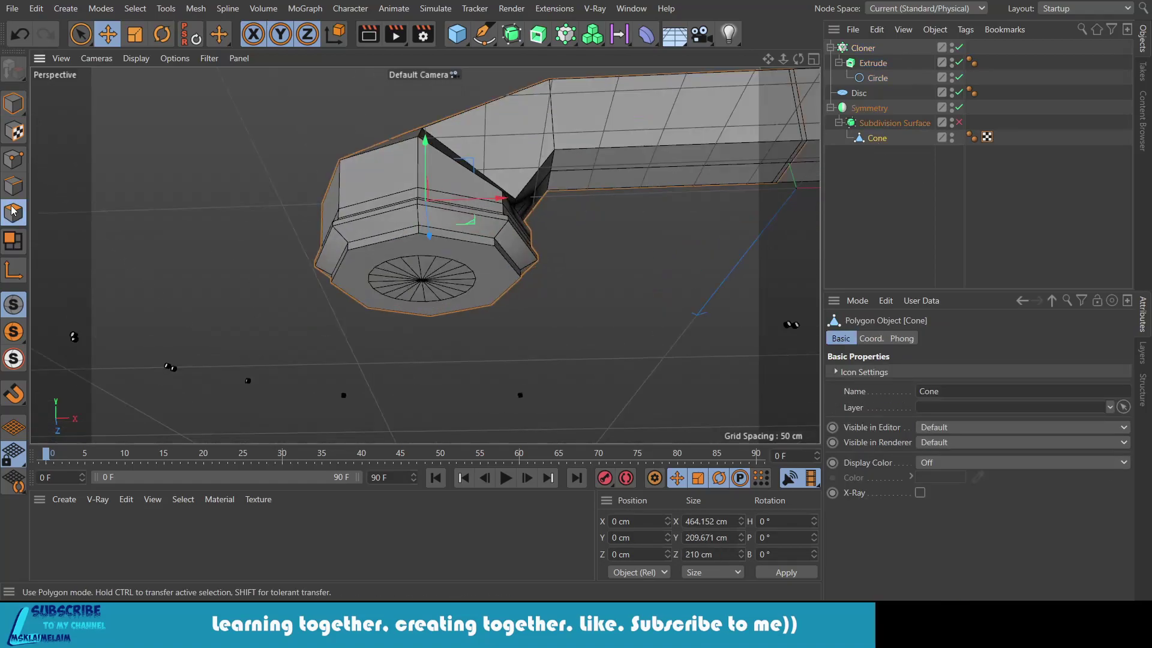
{"action": "left_click", "coordinate": [365, 272]}
{"action": "left_click", "coordinate": [365, 272]}
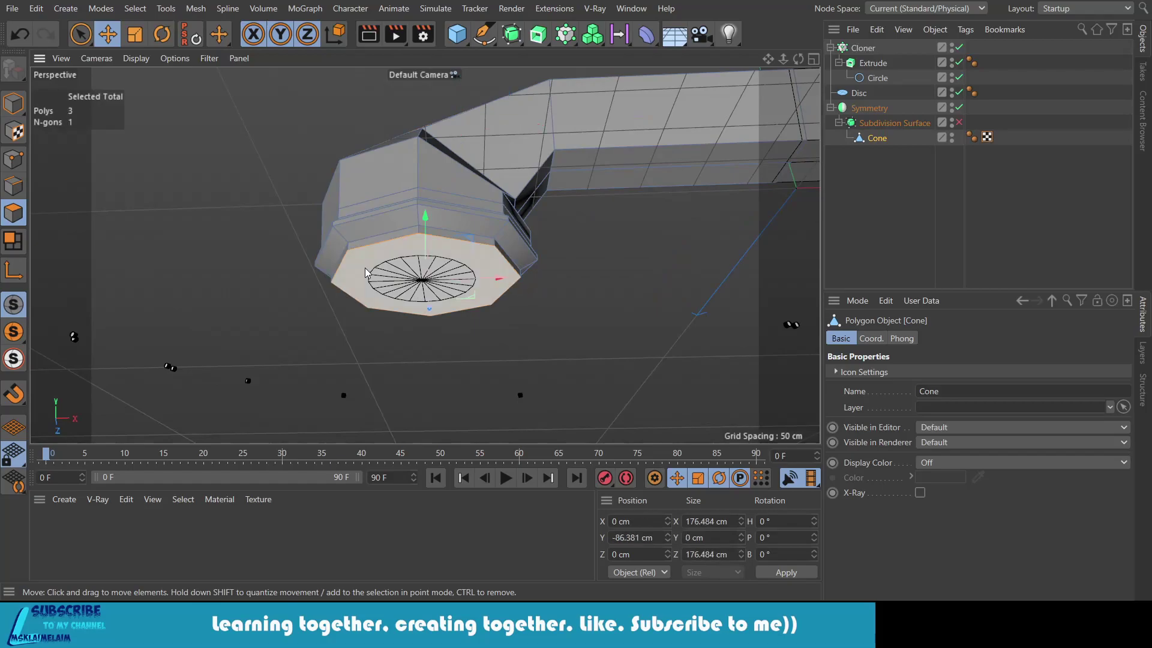
{"action": "key", "text": "i"}
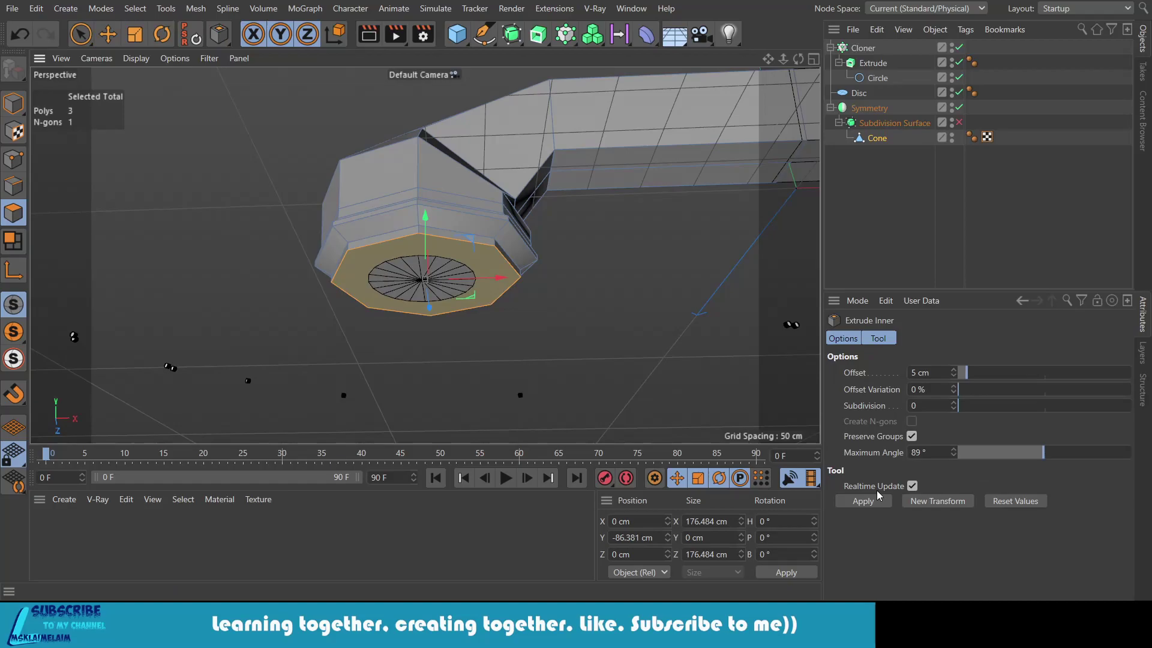
{"action": "left_click", "coordinate": [873, 502]}
{"action": "left_click_drag", "start_coordinate": [966, 372], "coordinate": [1009, 383]}
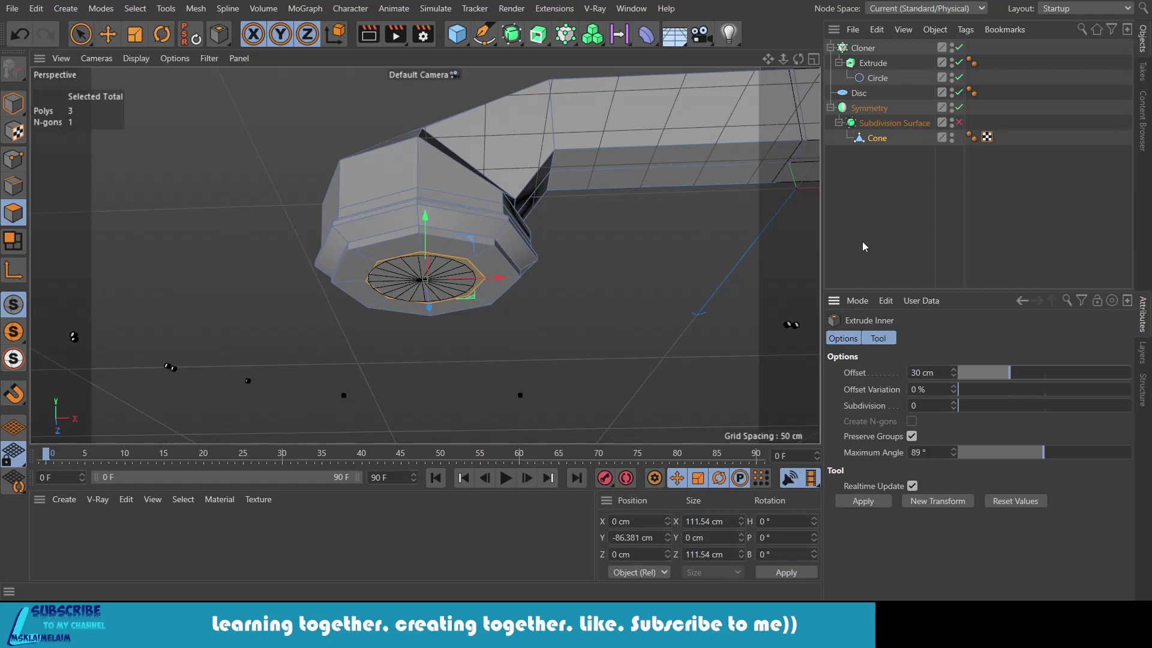
Step: Delete the Disc object and return to polygon editing mode
{"action": "left_click", "coordinate": [859, 94]}
{"action": "key", "text": "Delete"}
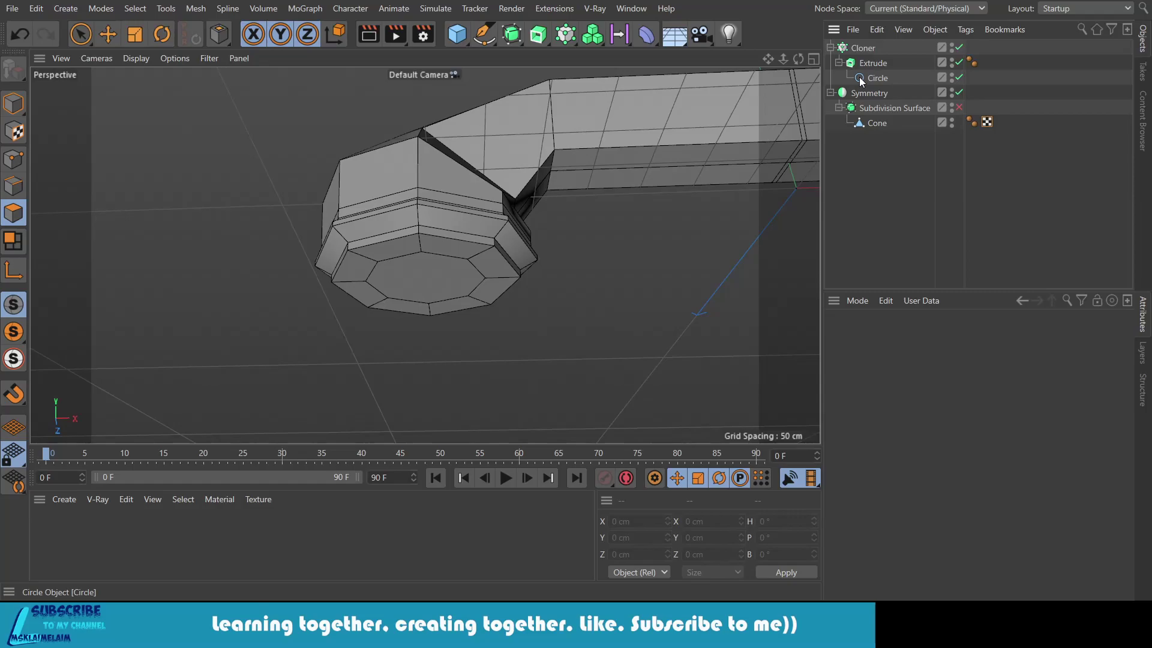
{"action": "left_click", "coordinate": [10, 210]}
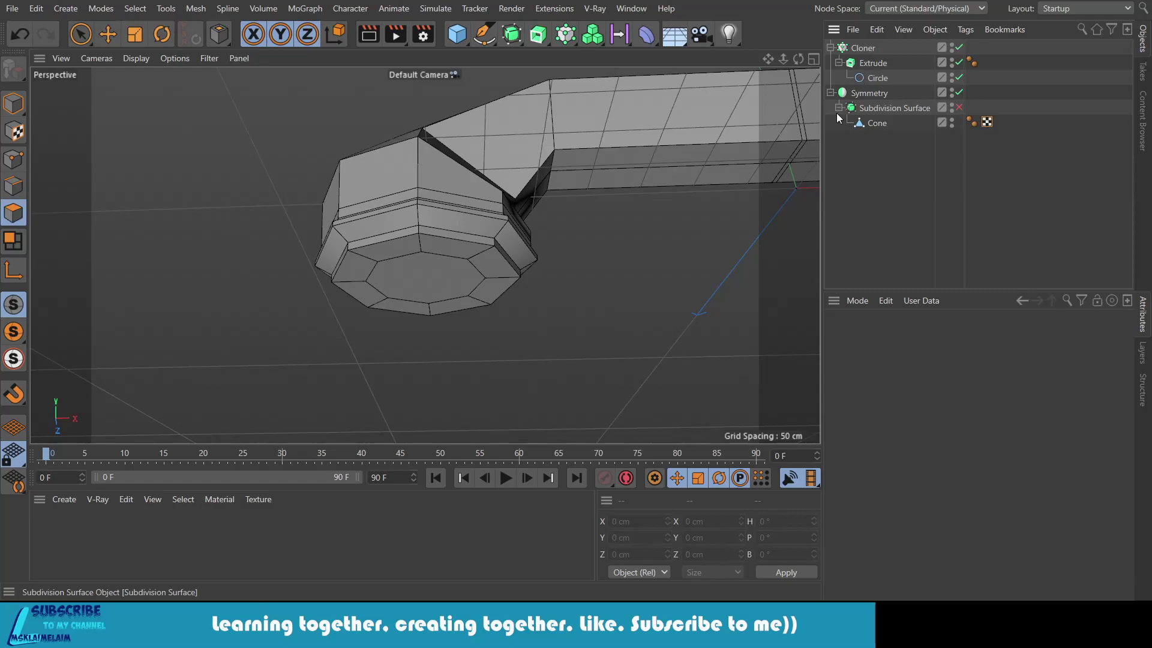
Step: Extrude the earpiece's inset end face inward with a -2 cm offset
{"action": "left_click", "coordinate": [838, 118]}
{"action": "key", "text": "i"}
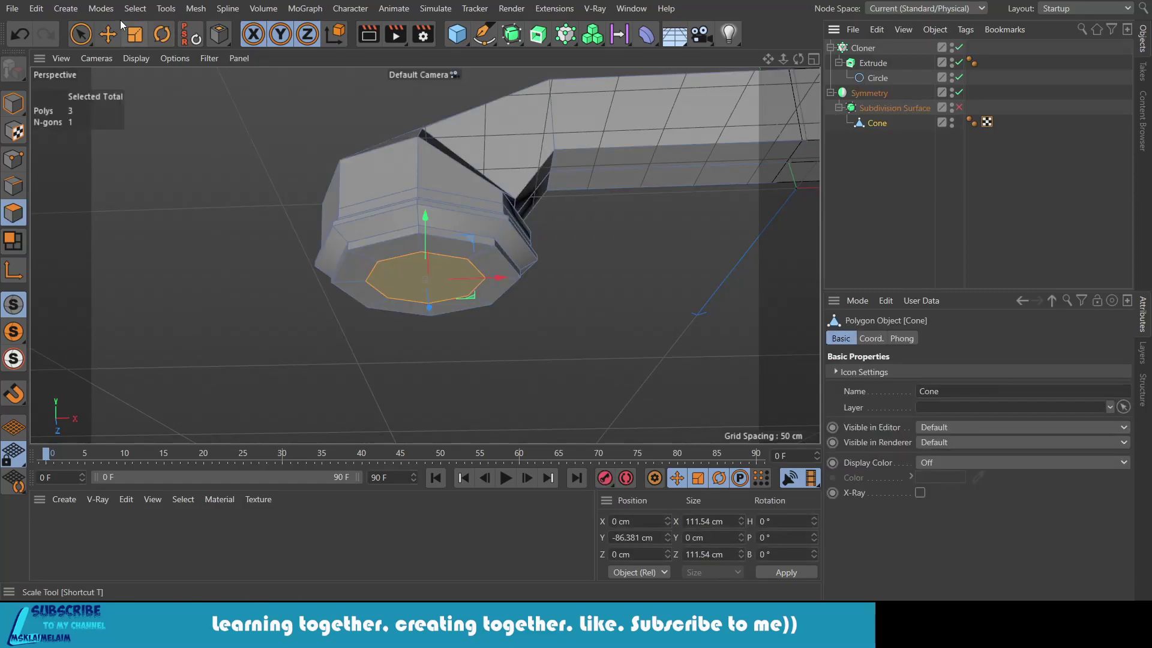
{"action": "left_click", "coordinate": [144, 12]}
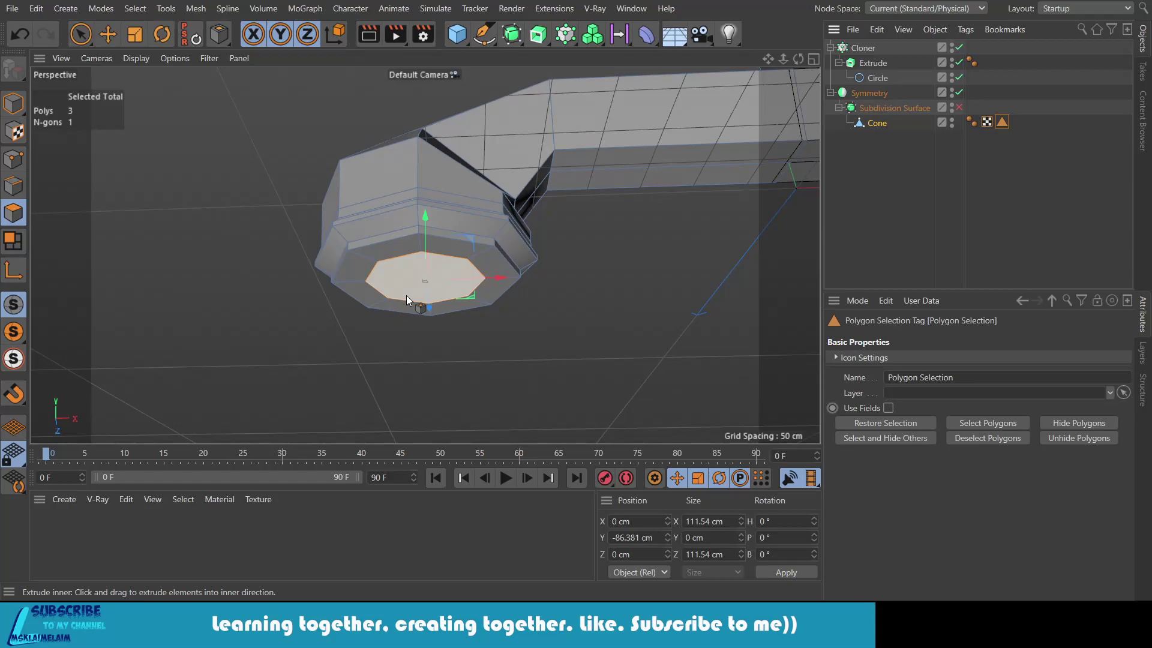
{"action": "key", "text": "d"}
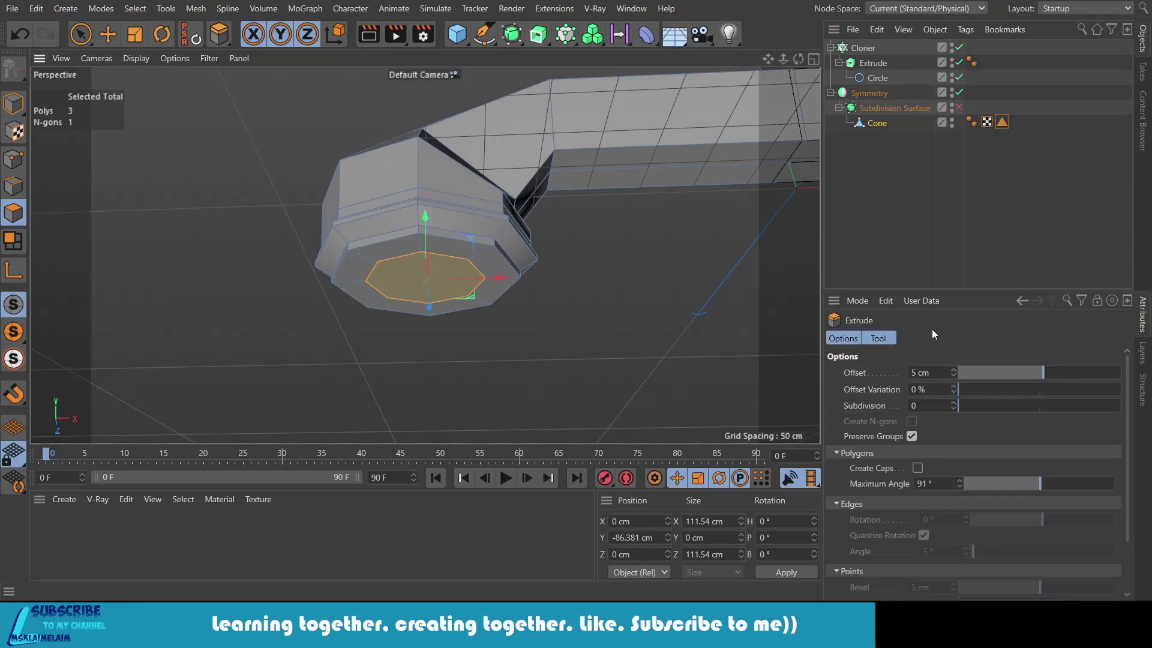
{"action": "left_click", "coordinate": [917, 373]}
{"action": "type", "text": "-2"}
{"action": "scroll", "coordinate": [886, 592], "scroll_direction": "down", "scroll_amount": 3}
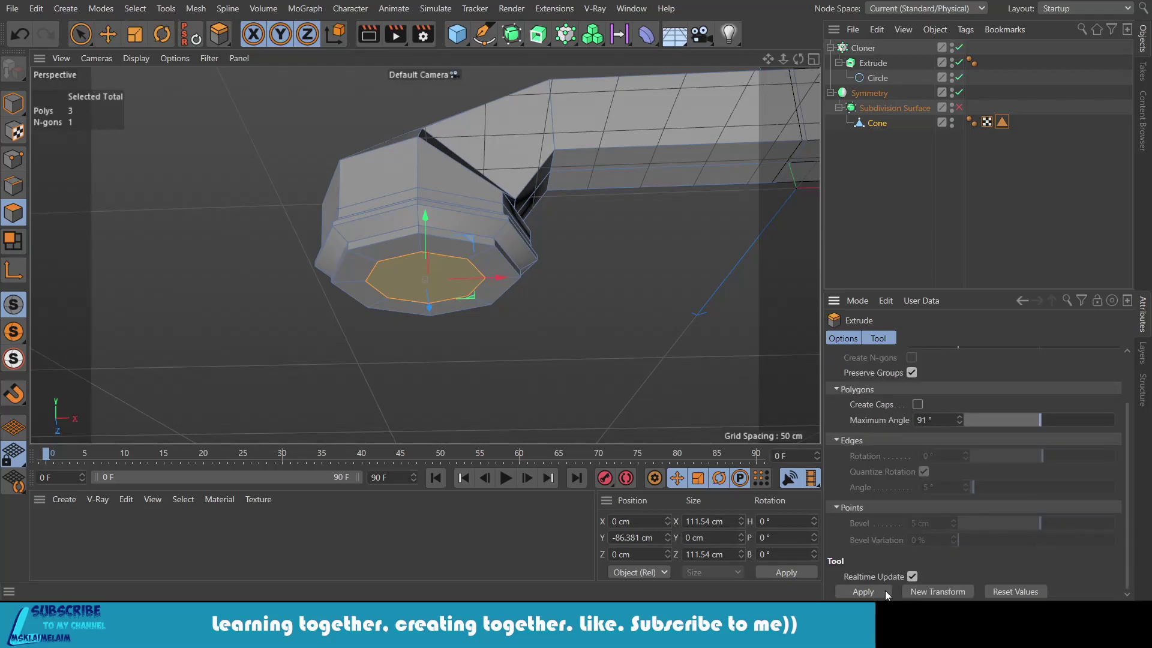
{"action": "left_click", "coordinate": [885, 591]}
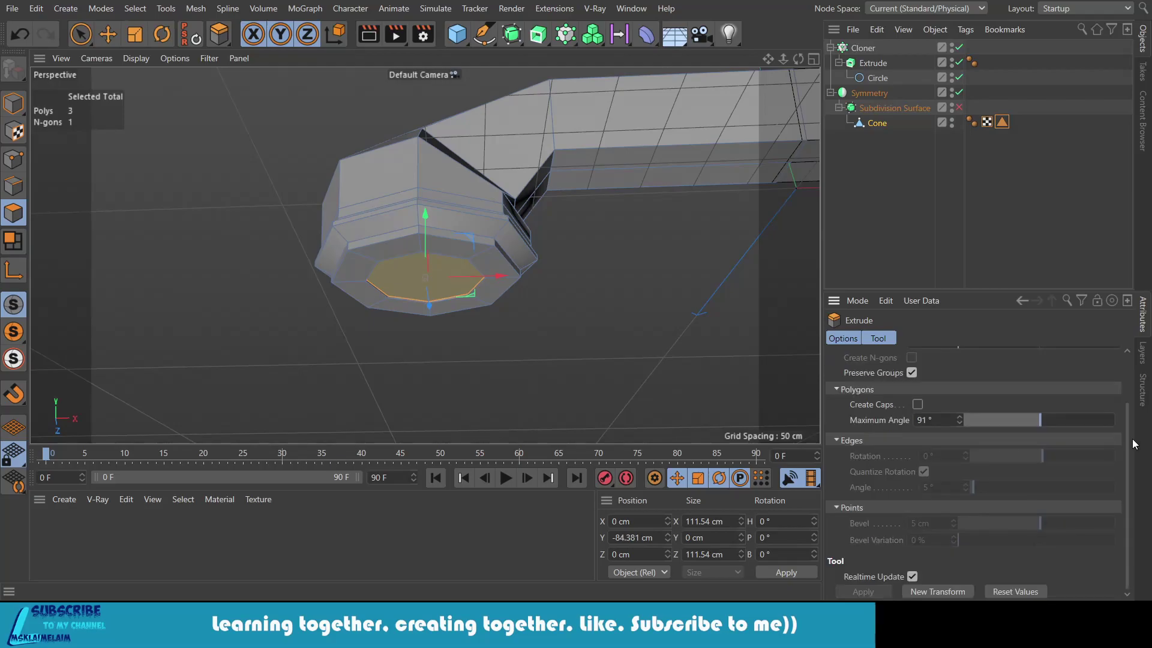
Step: Deepen the inward extrusion to about -4 cm and re-enable Subdivision Surface smoothing
{"action": "scroll", "coordinate": [1017, 387], "scroll_direction": "up", "scroll_amount": 3}
{"action": "left_click", "coordinate": [1036, 378]}
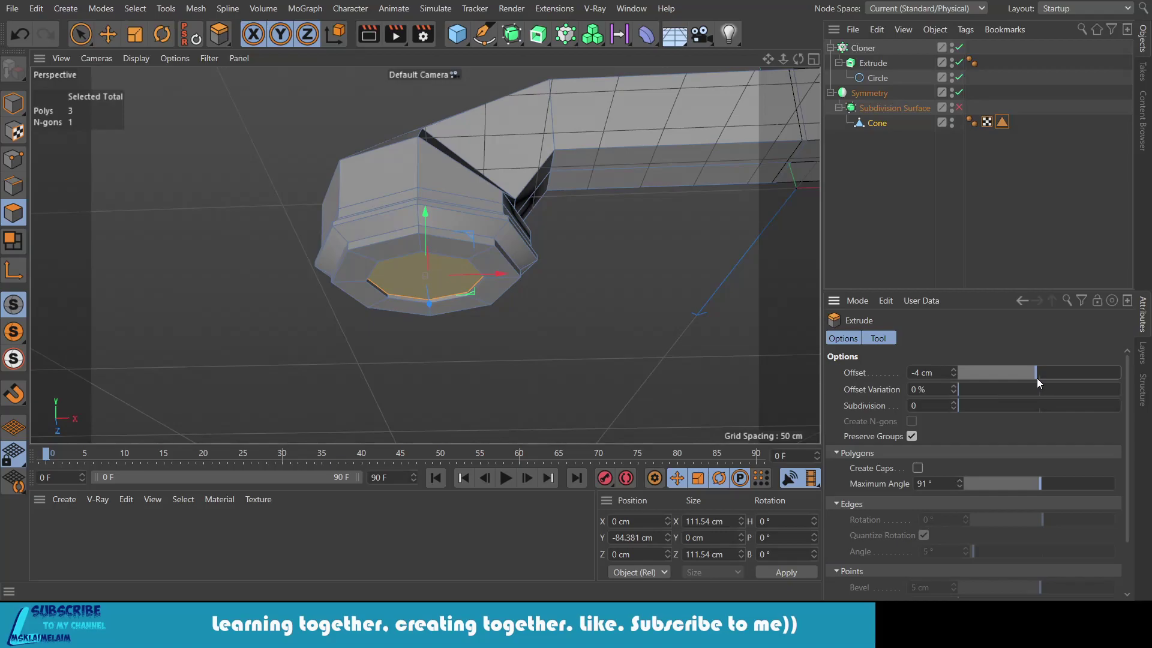
{"action": "left_click_drag", "start_coordinate": [1036, 379], "coordinate": [1034, 378]}
{"action": "left_click", "coordinate": [862, 65]}
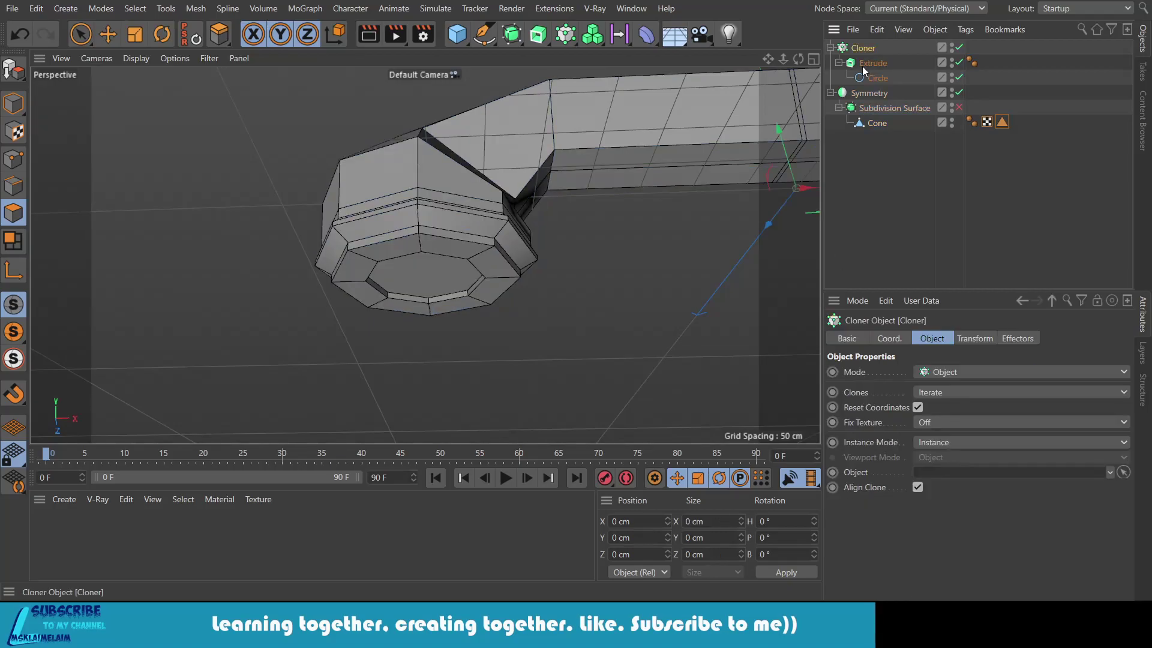
{"action": "left_click", "coordinate": [959, 107]}
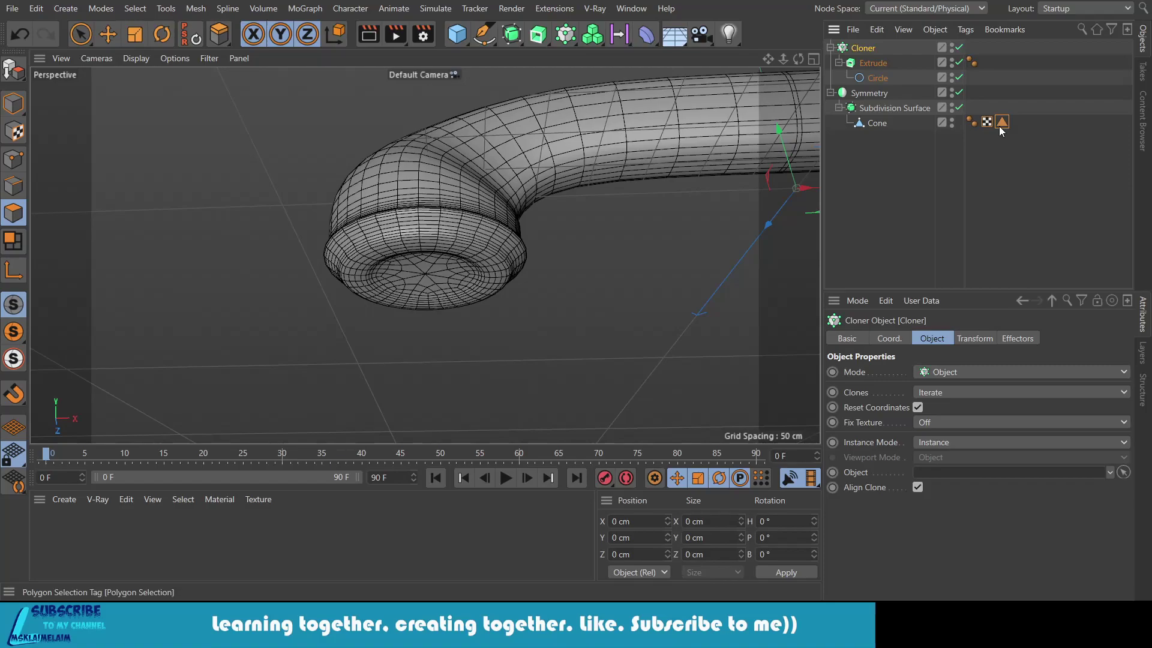
Step: Use the Cone's Polygon Selection tag as the Cloner's source, then orbit and render-preview the handset
{"action": "left_click_drag", "start_coordinate": [999, 126], "coordinate": [964, 471]}
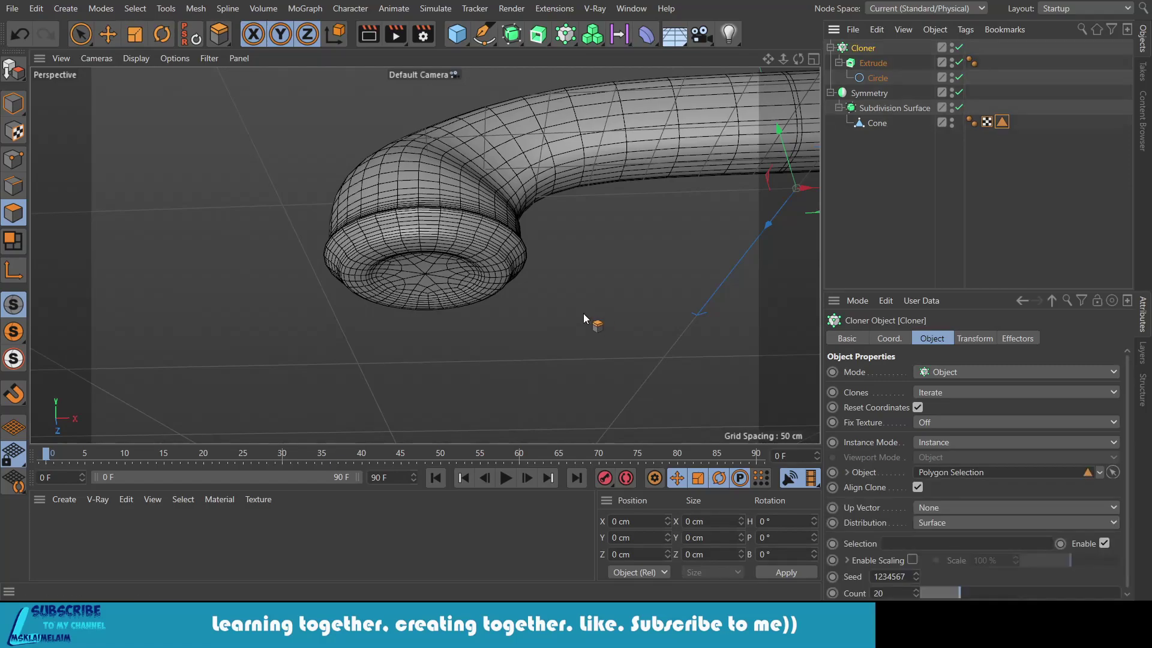
{"action": "scroll", "coordinate": [584, 319], "scroll_direction": "down", "scroll_amount": 3}
{"action": "scroll", "coordinate": [588, 317], "scroll_direction": "down", "scroll_amount": 3}
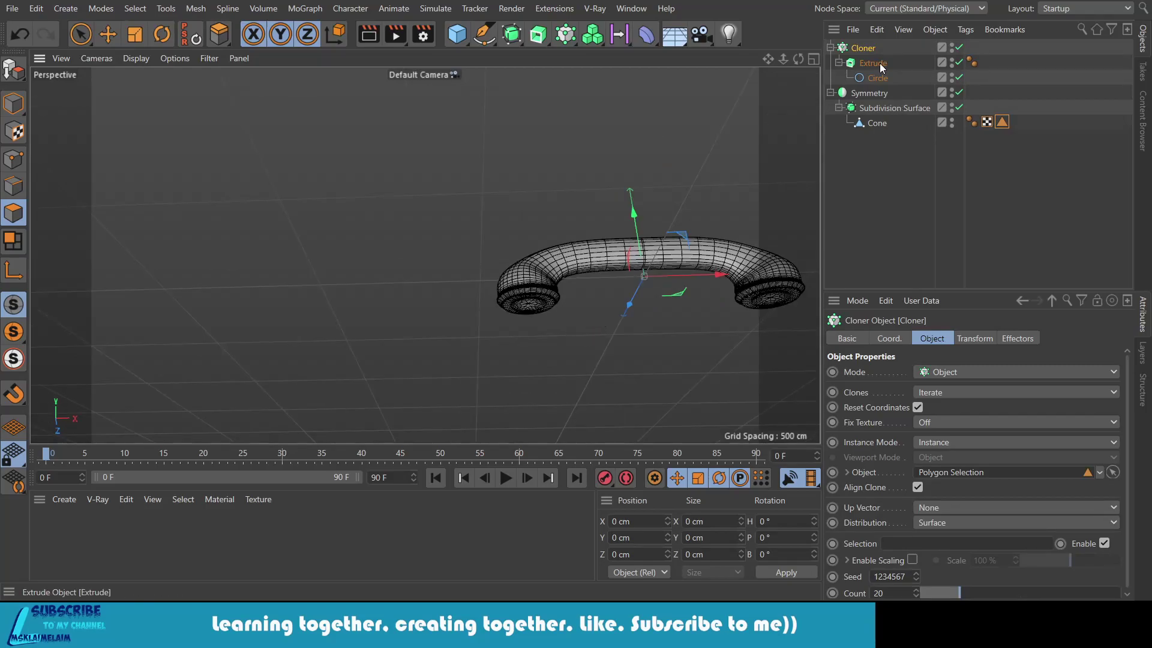
{"action": "left_click_drag", "start_coordinate": [793, 59], "coordinate": [425, 254]}
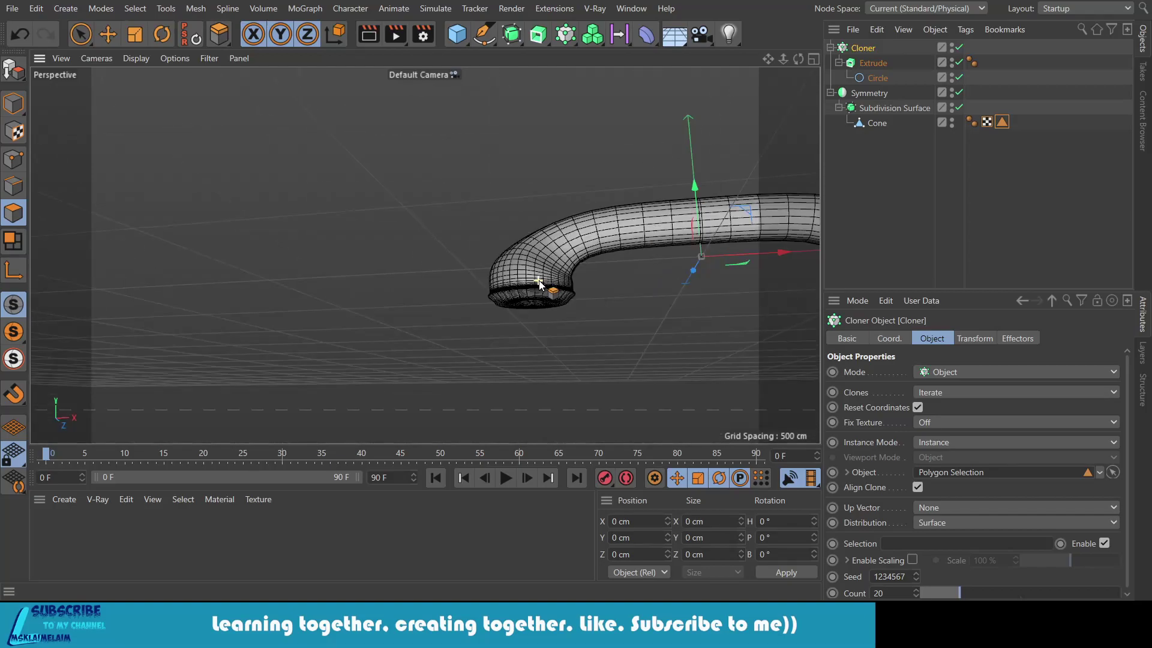
{"action": "scroll", "coordinate": [539, 283], "scroll_direction": "up", "scroll_amount": 5}
{"action": "scroll", "coordinate": [544, 288], "scroll_direction": "down", "scroll_amount": 2}
{"action": "scroll", "coordinate": [544, 288], "scroll_direction": "down", "scroll_amount": 2}
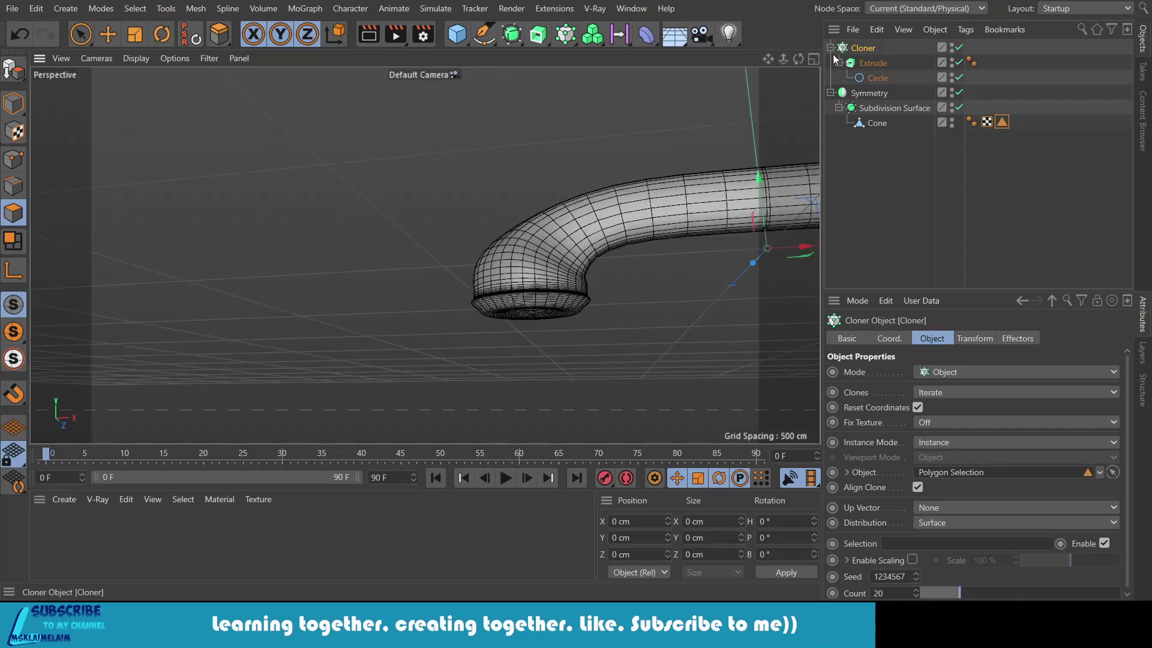
{"action": "left_click_drag", "start_coordinate": [798, 58], "coordinate": [798, 58]}
{"action": "key", "text": "ctrl+r"}
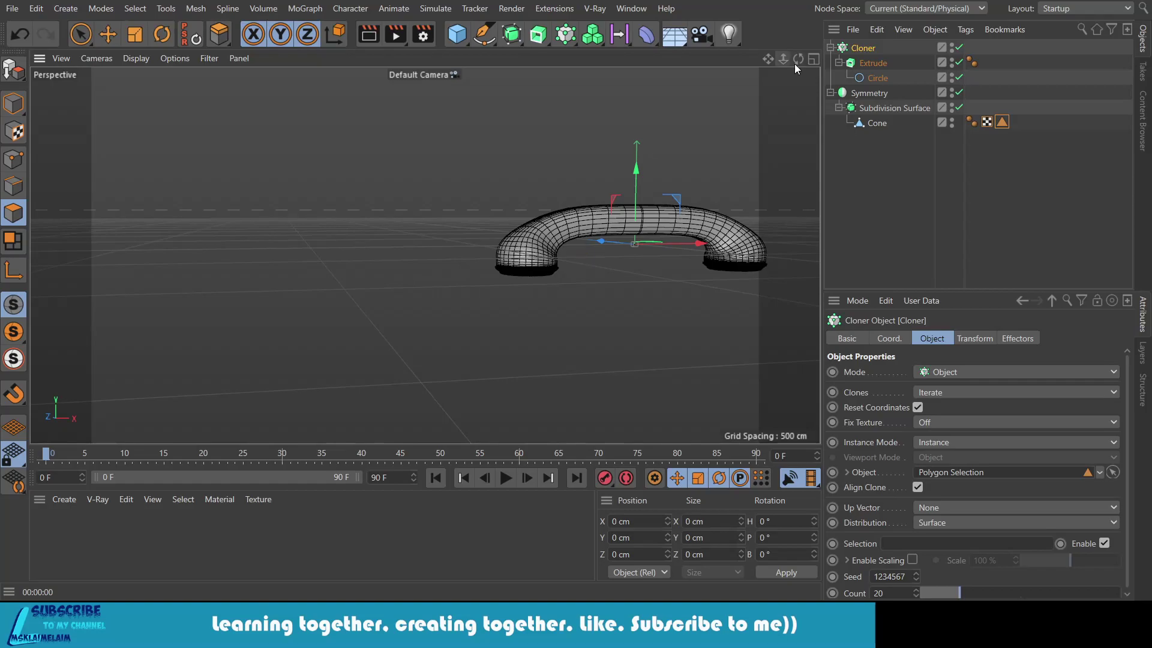
{"action": "left_click_drag", "start_coordinate": [794, 64], "coordinate": [794, 64]}
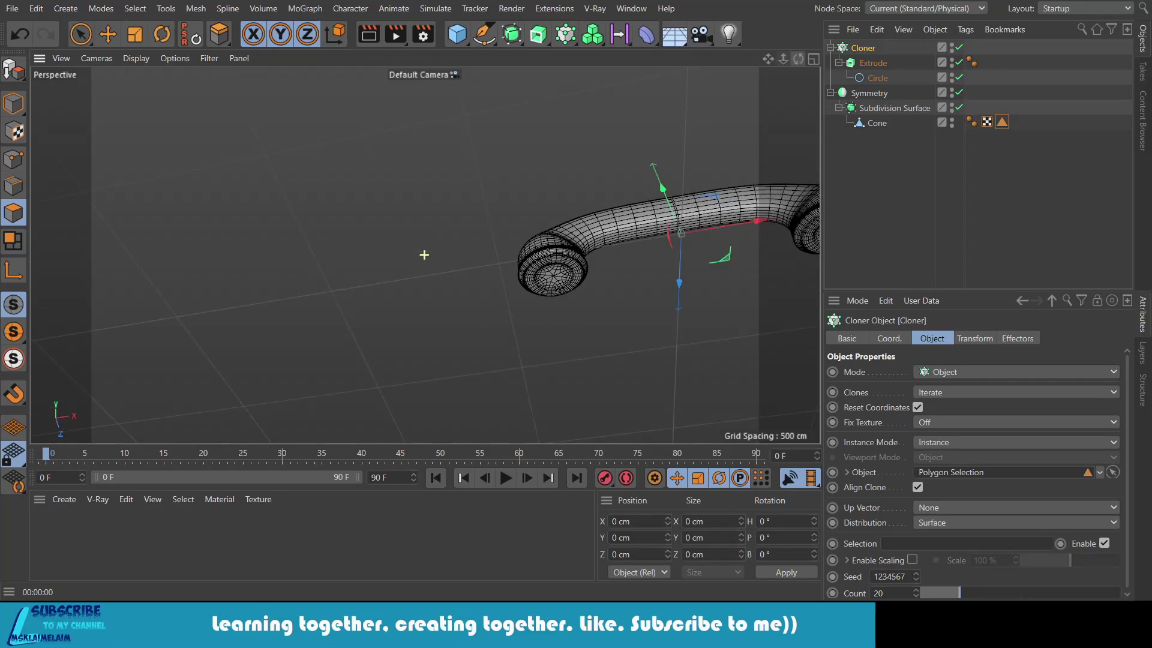
{"action": "key", "text": "ctrl+shift+z"}
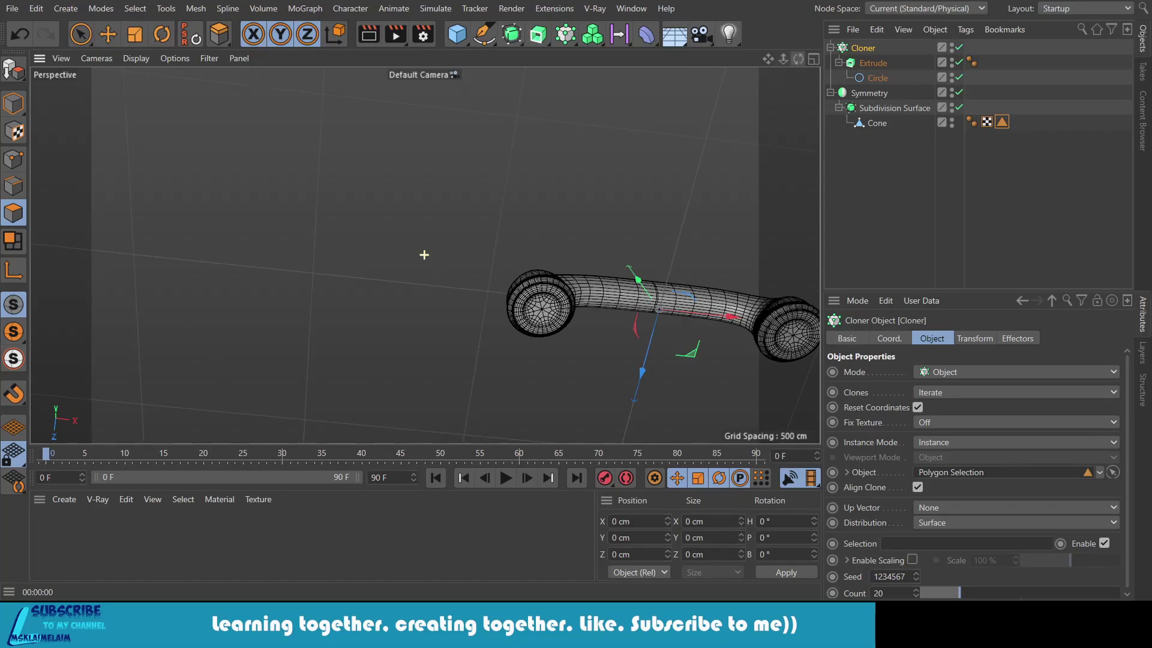
Step: Replace the Extrude and its Circle with a new Sphere of 3 cm radius
{"action": "left_click", "coordinate": [873, 78]}
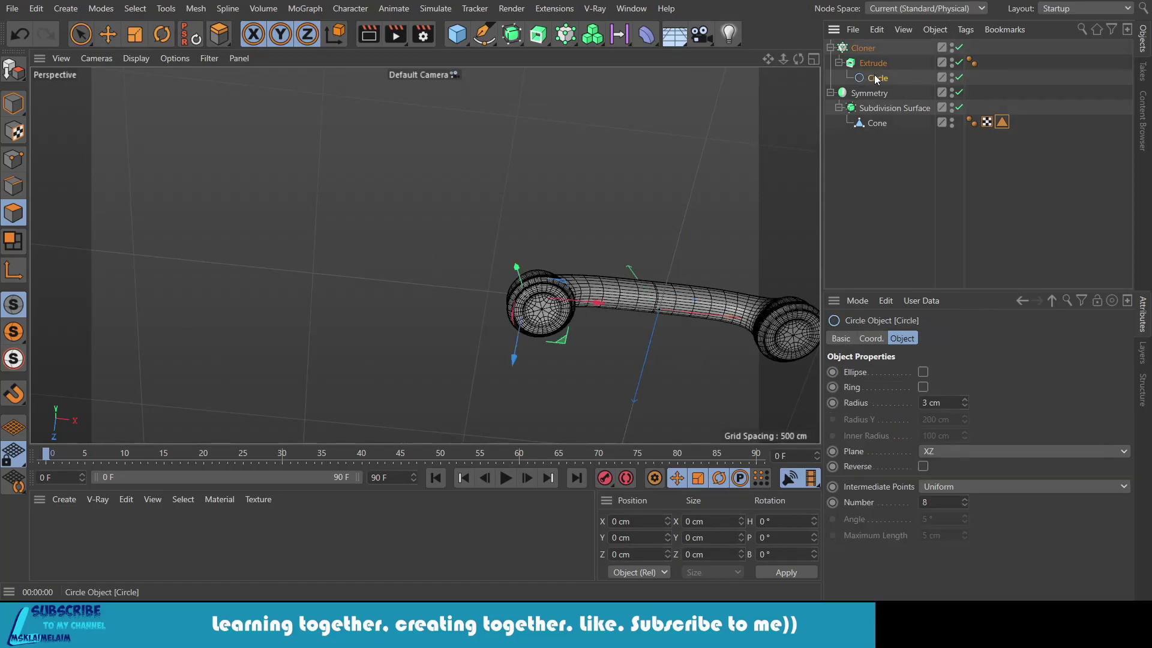
{"action": "left_click", "coordinate": [872, 62]}
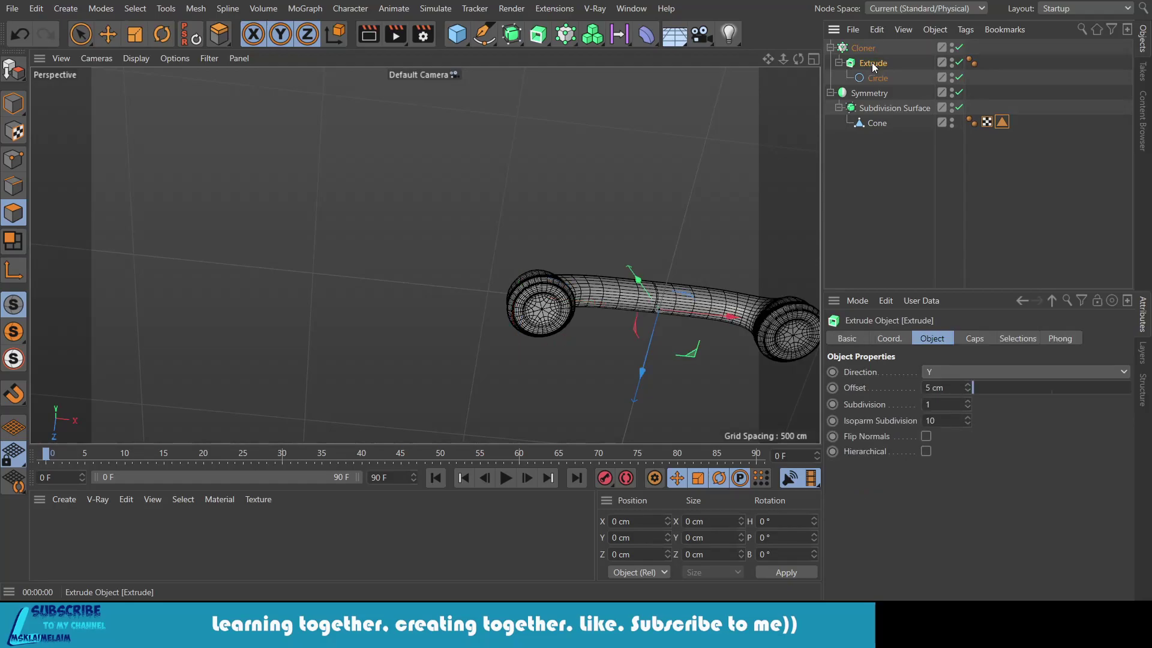
{"action": "key", "text": "Delete"}
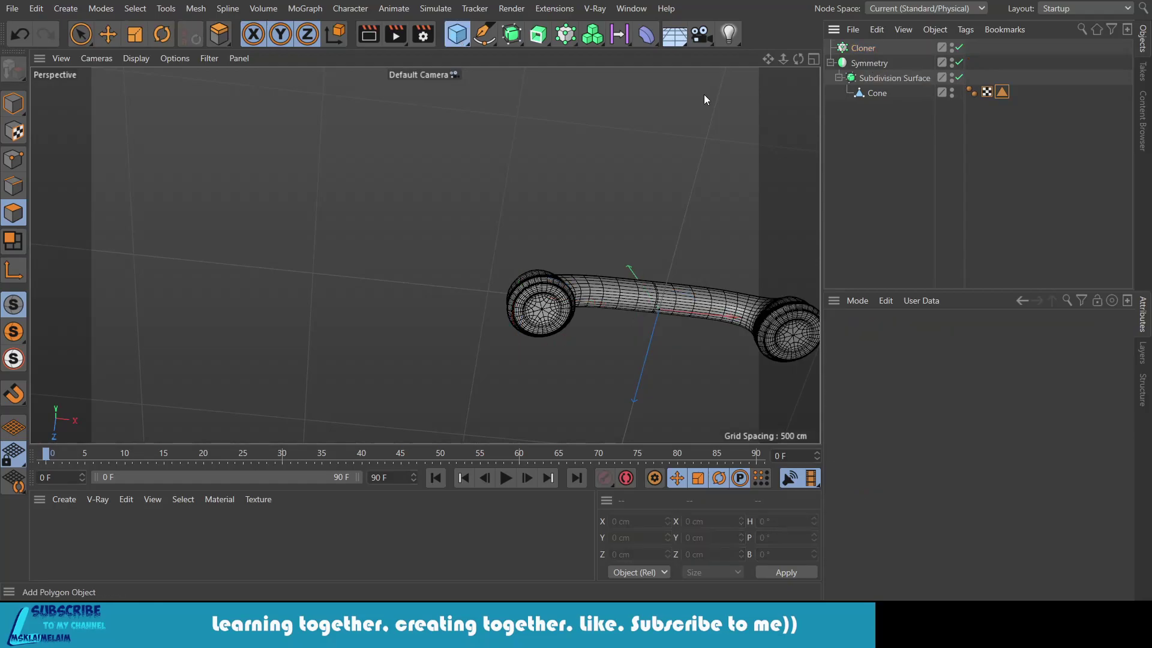
{"action": "left_click", "coordinate": [708, 96]}
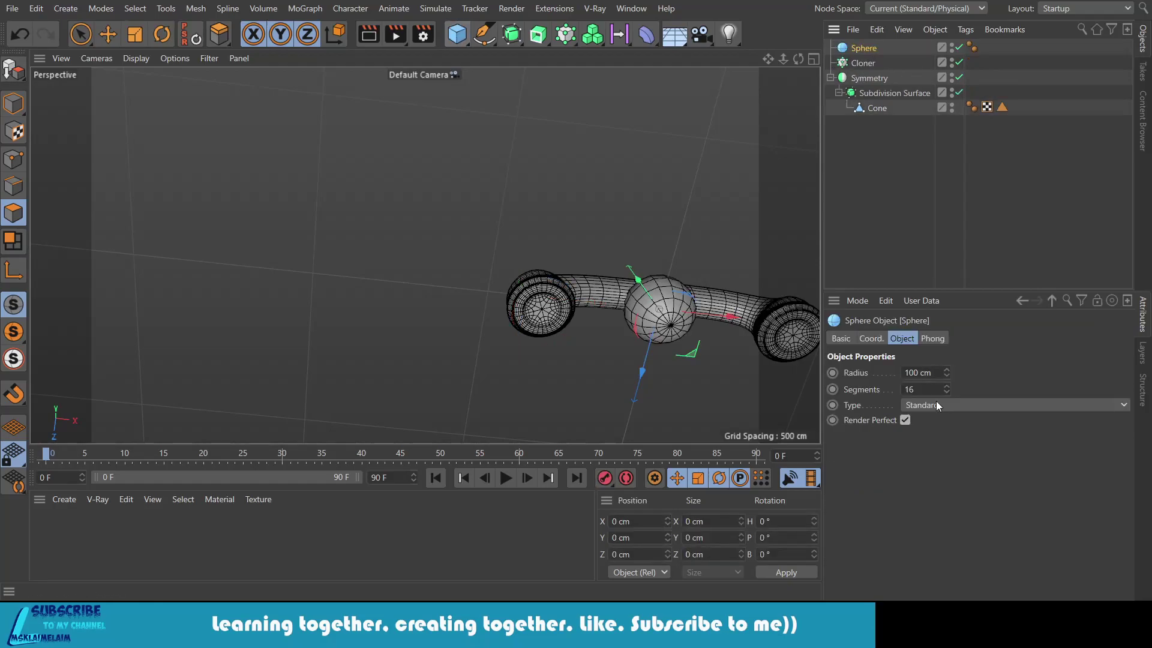
{"action": "double_click", "coordinate": [918, 372]}
{"action": "type", "text": "3"}
{"action": "key", "text": "Return"}
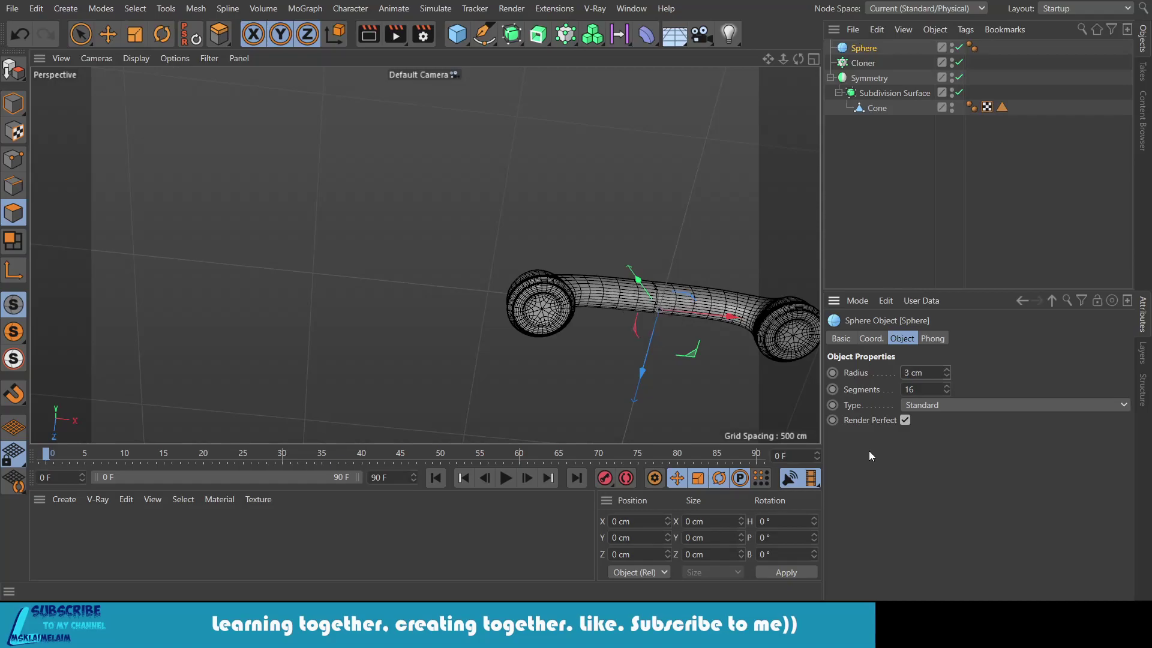
Step: Place the Sphere under the Cloner and set the Cloner to Radial mode
{"action": "left_click_drag", "start_coordinate": [864, 48], "coordinate": [863, 62]}
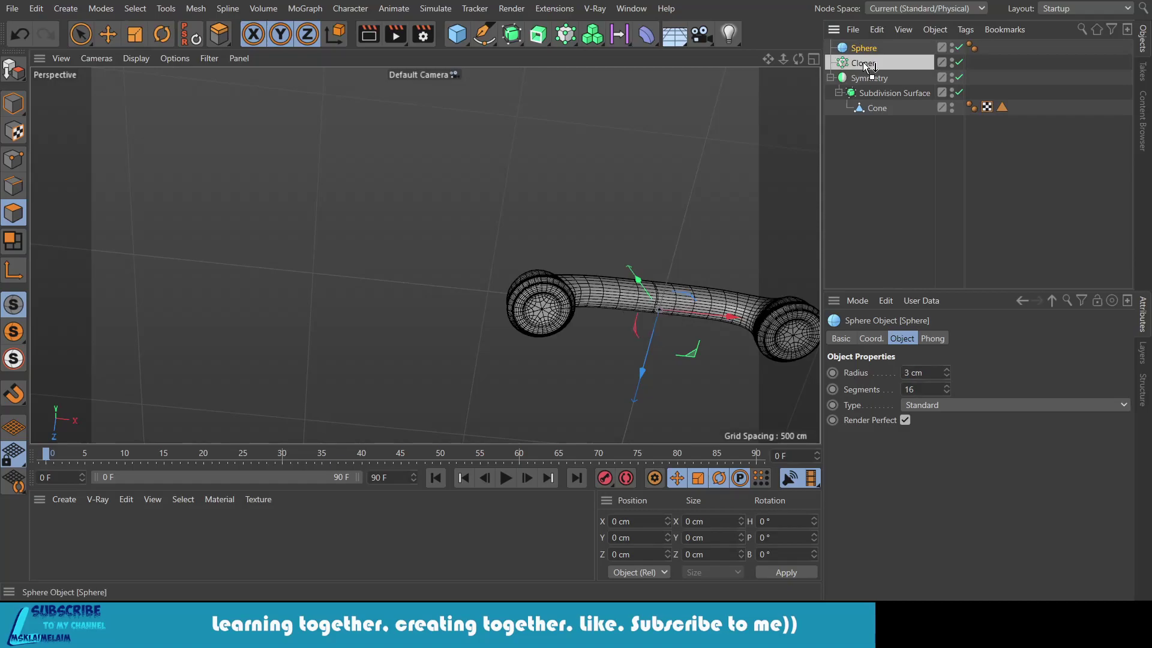
{"action": "left_click", "coordinate": [862, 48]}
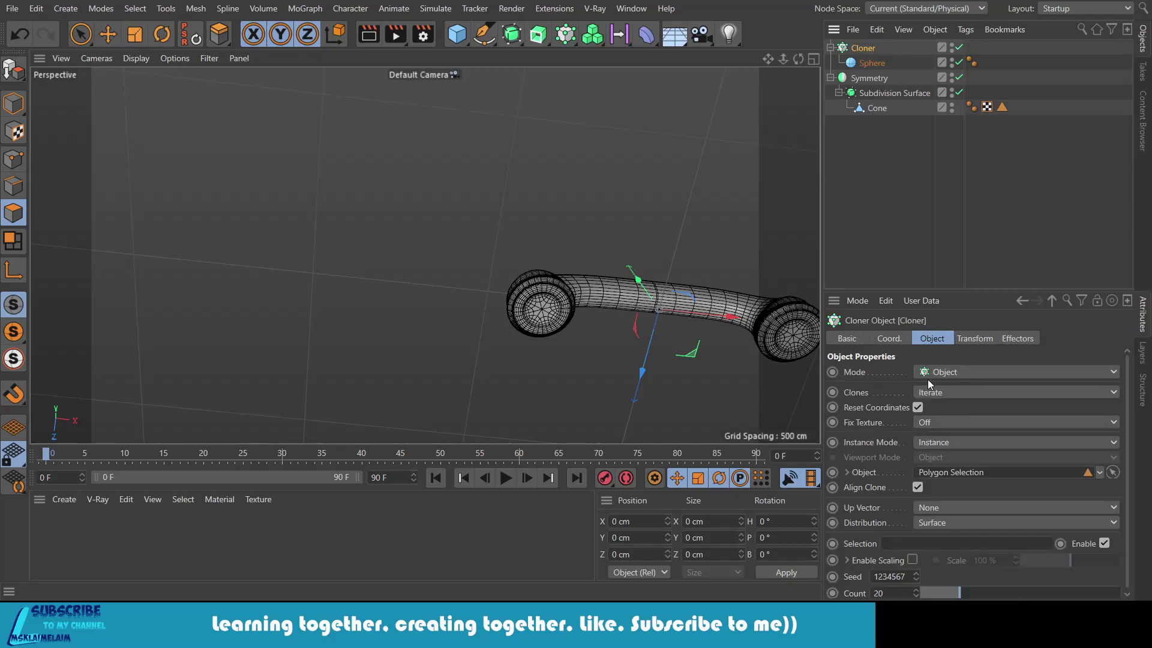
{"action": "left_click", "coordinate": [950, 375]}
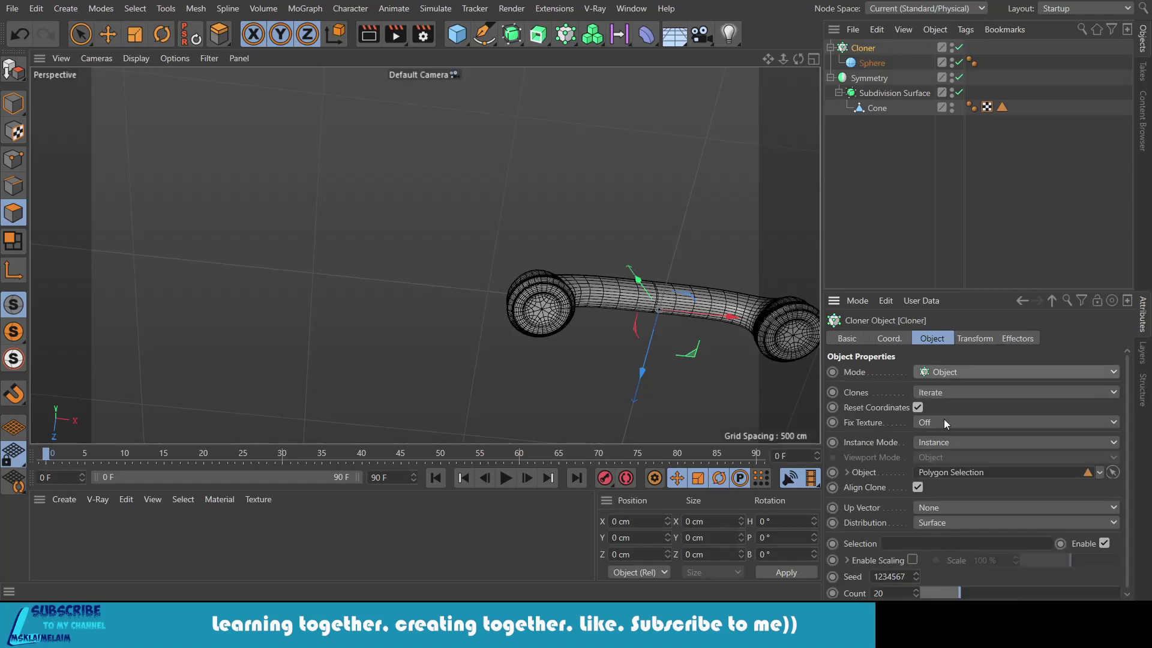
{"action": "left_click", "coordinate": [944, 419]}
{"action": "left_click_drag", "start_coordinate": [798, 62], "coordinate": [424, 255]}
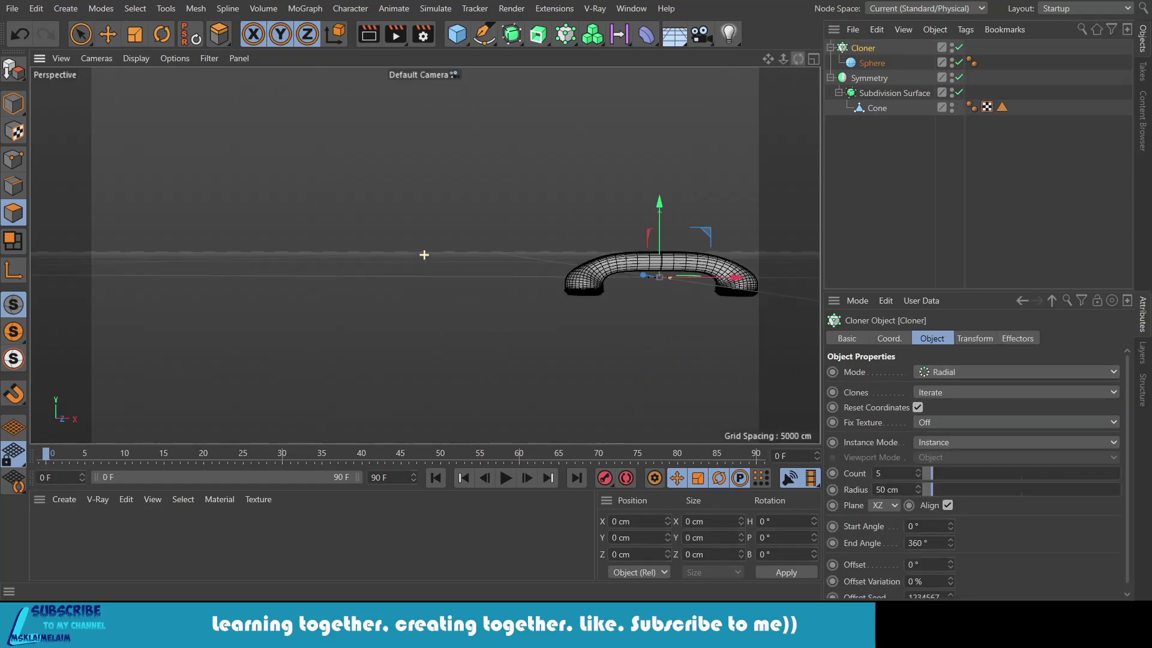
Step: Maximize the Top view and move the sphere ring onto the left earpiece
{"action": "left_click", "coordinate": [814, 59]}
{"action": "left_click", "coordinate": [814, 59]}
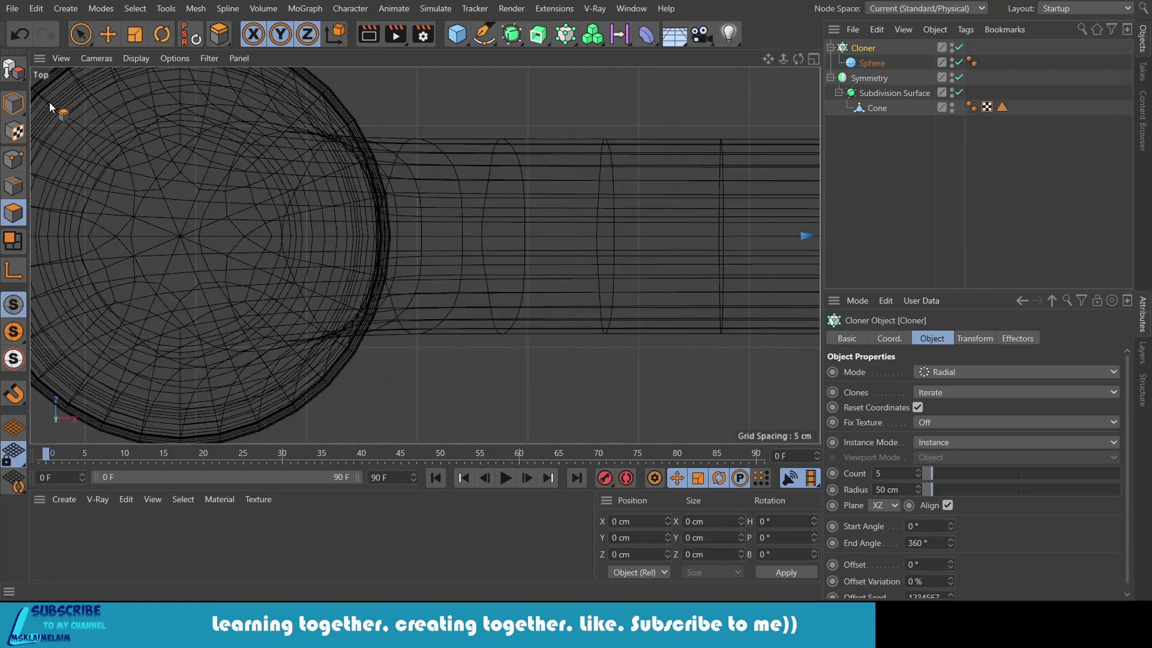
{"action": "key", "text": "e"}
{"action": "scroll", "coordinate": [311, 232], "scroll_direction": "down", "scroll_amount": 2}
{"action": "scroll", "coordinate": [311, 231], "scroll_direction": "down", "scroll_amount": 3}
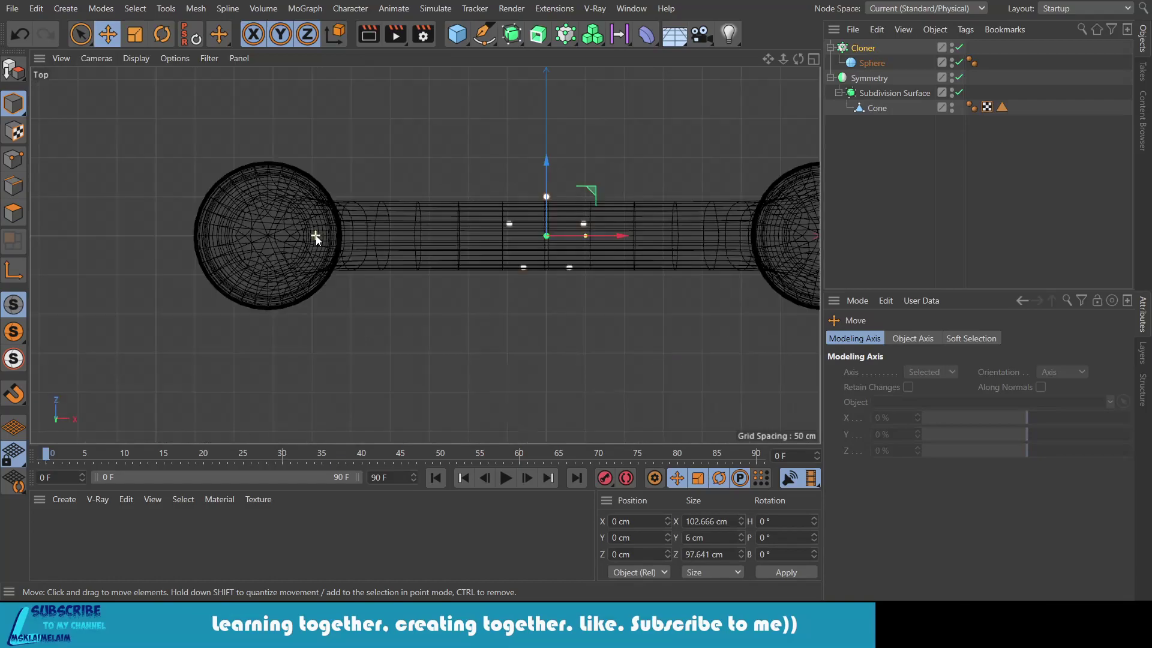
{"action": "left_click_drag", "start_coordinate": [594, 236], "coordinate": [327, 247]}
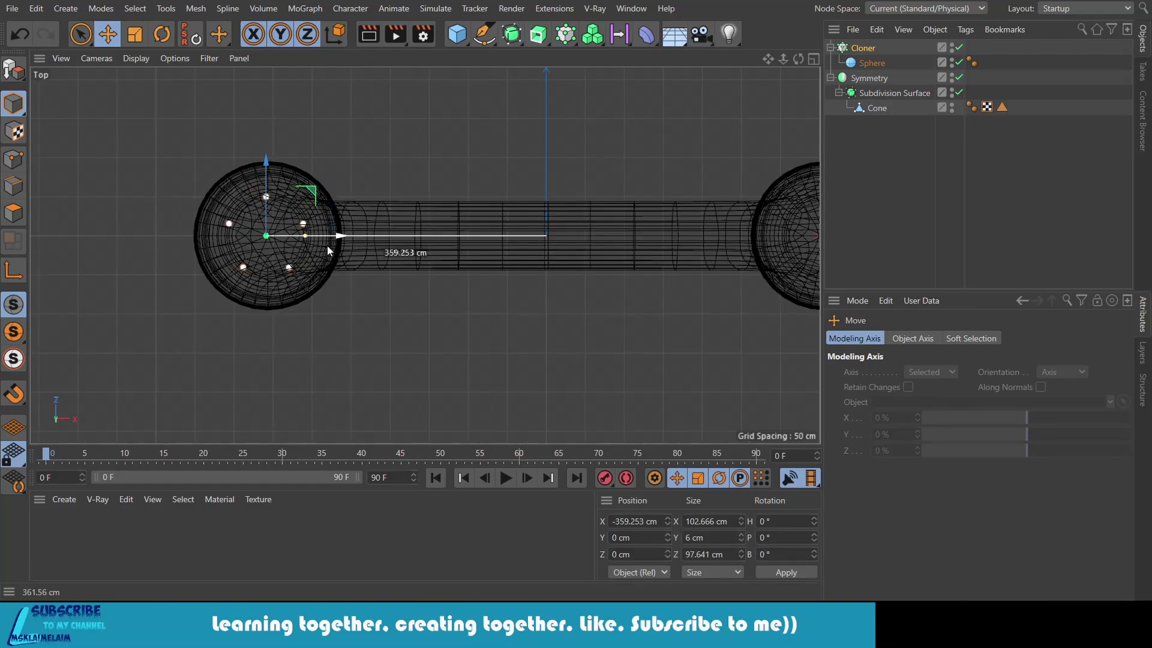
Step: Give the radial Cloner 11 clones at 36 cm radius and maximize the Perspective view
{"action": "left_click", "coordinate": [864, 48]}
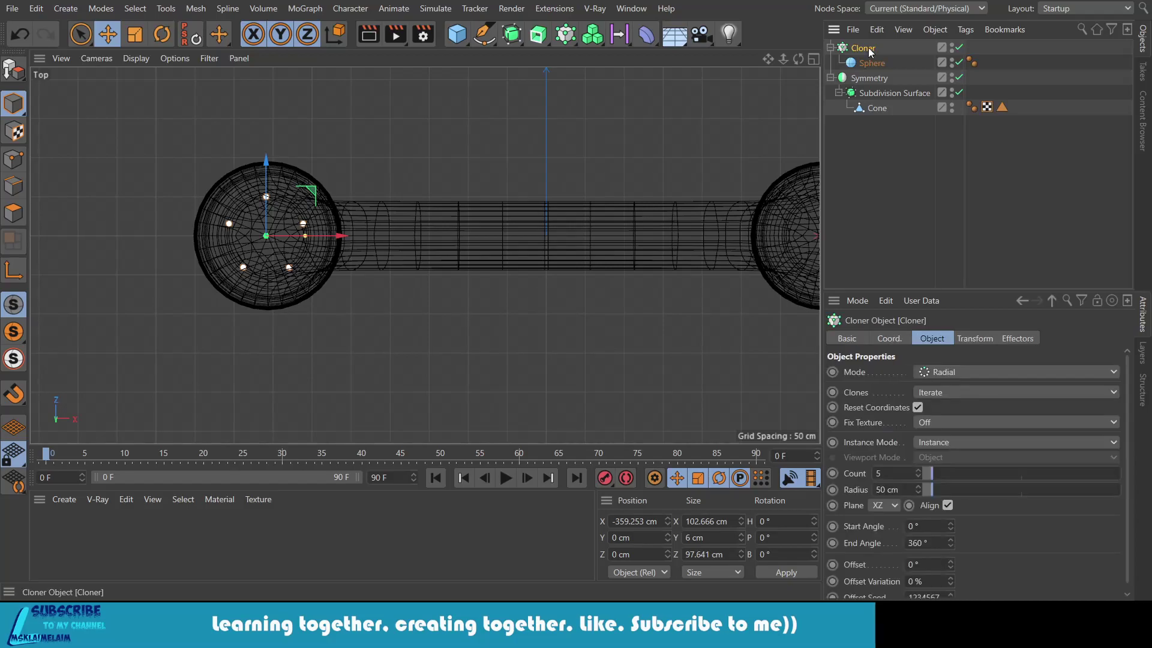
{"action": "left_click_drag", "start_coordinate": [933, 488], "coordinate": [931, 489]}
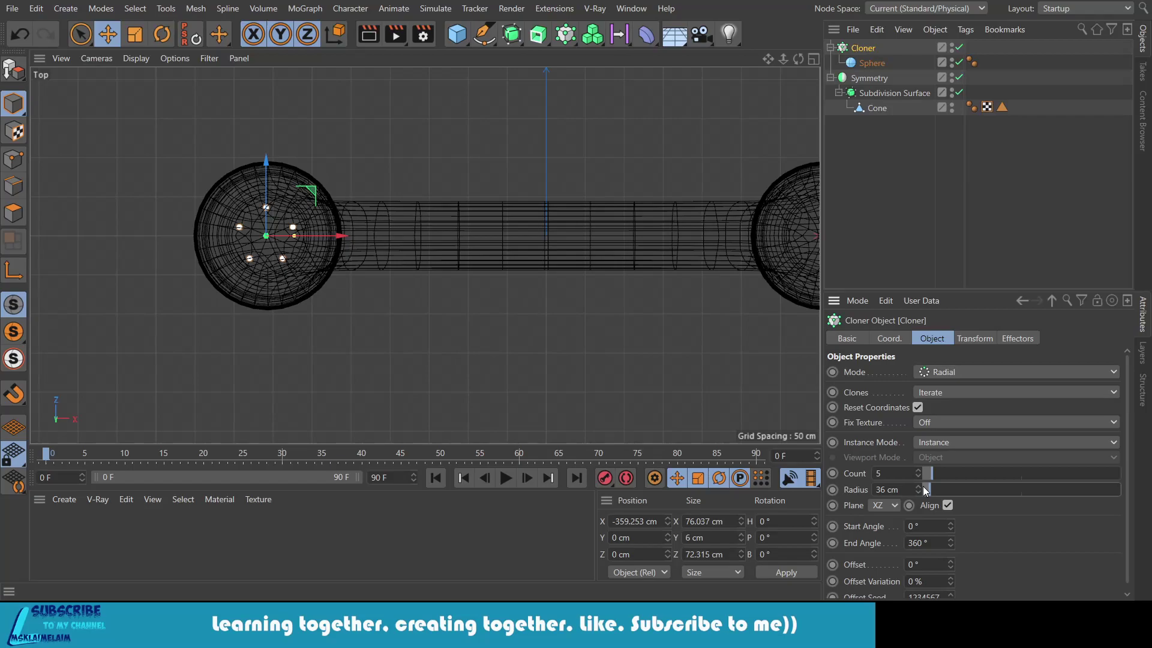
{"action": "left_click_drag", "start_coordinate": [917, 471], "coordinate": [918, 470]}
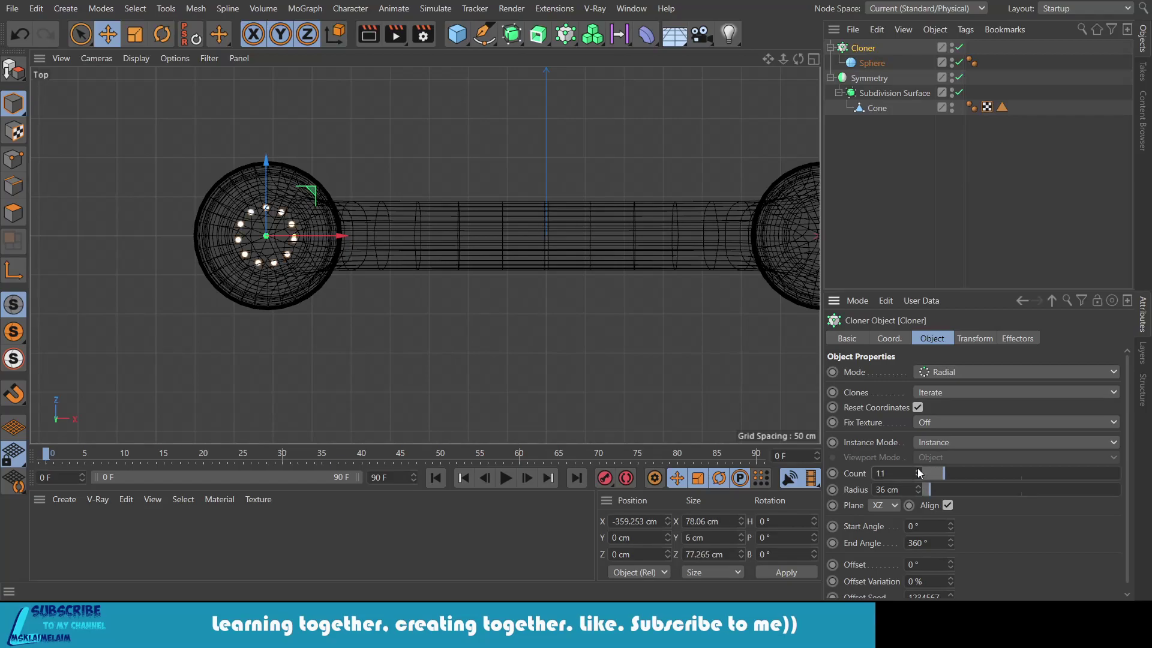
{"action": "left_click", "coordinate": [814, 59]}
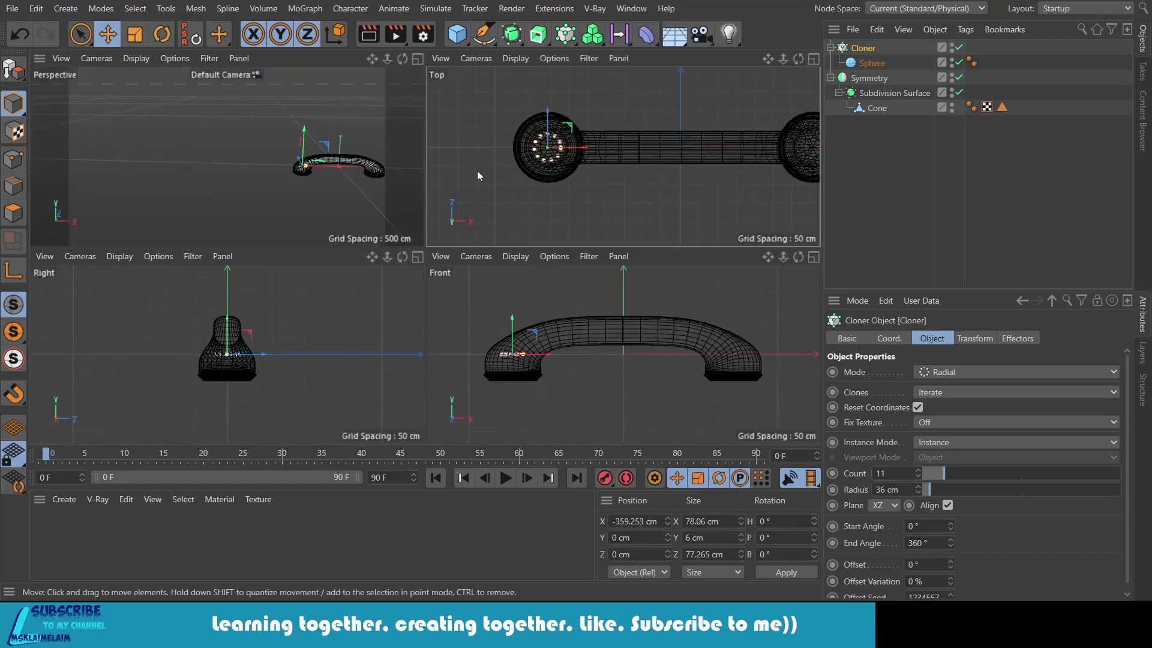
{"action": "left_click", "coordinate": [417, 59]}
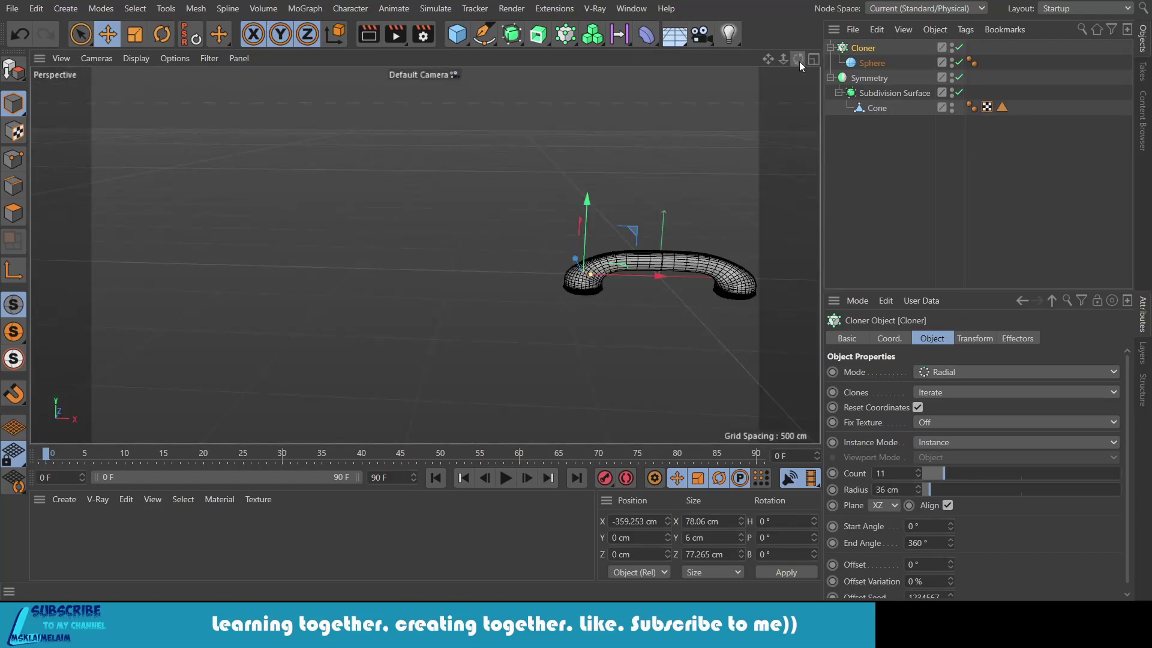
Step: Orbit below the earpiece, raise the sphere ring to about Y -79 cm, and select Subdivision Surface
{"action": "left_click_drag", "start_coordinate": [799, 61], "coordinate": [807, 75]}
{"action": "scroll", "coordinate": [654, 303], "scroll_direction": "up", "scroll_amount": 3}
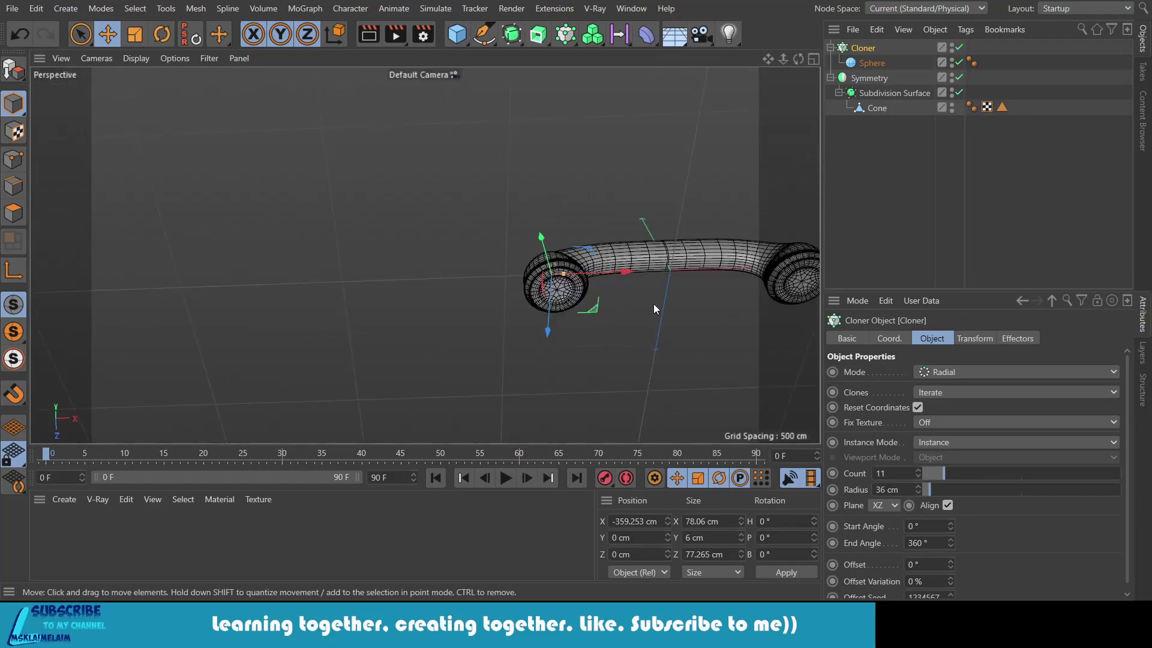
{"action": "scroll", "coordinate": [610, 303], "scroll_direction": "up", "scroll_amount": 5}
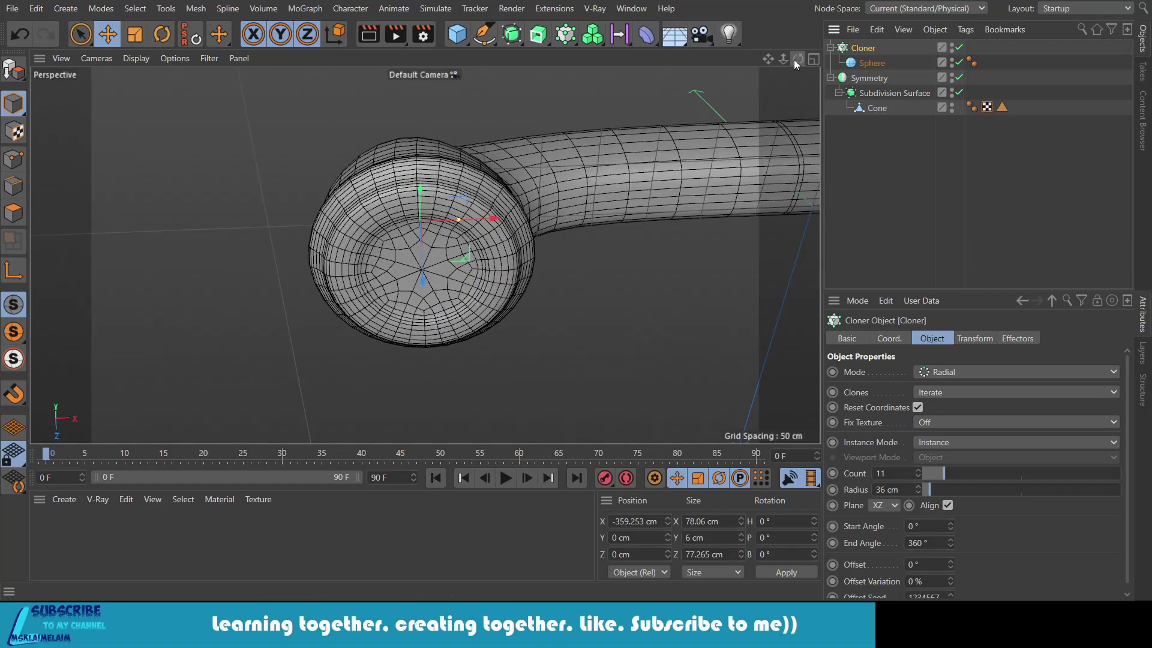
{"action": "mouse_move", "coordinate": [793, 60]}
{"action": "left_mouse_down"}
{"action": "mouse_move", "coordinate": [401, 142]}
{"action": "mouse_move", "coordinate": [422, 178]}
{"action": "mouse_move", "coordinate": [424, 216]}
{"action": "left_mouse_up"}
{"action": "key", "text": "ctrl+shift+z"}
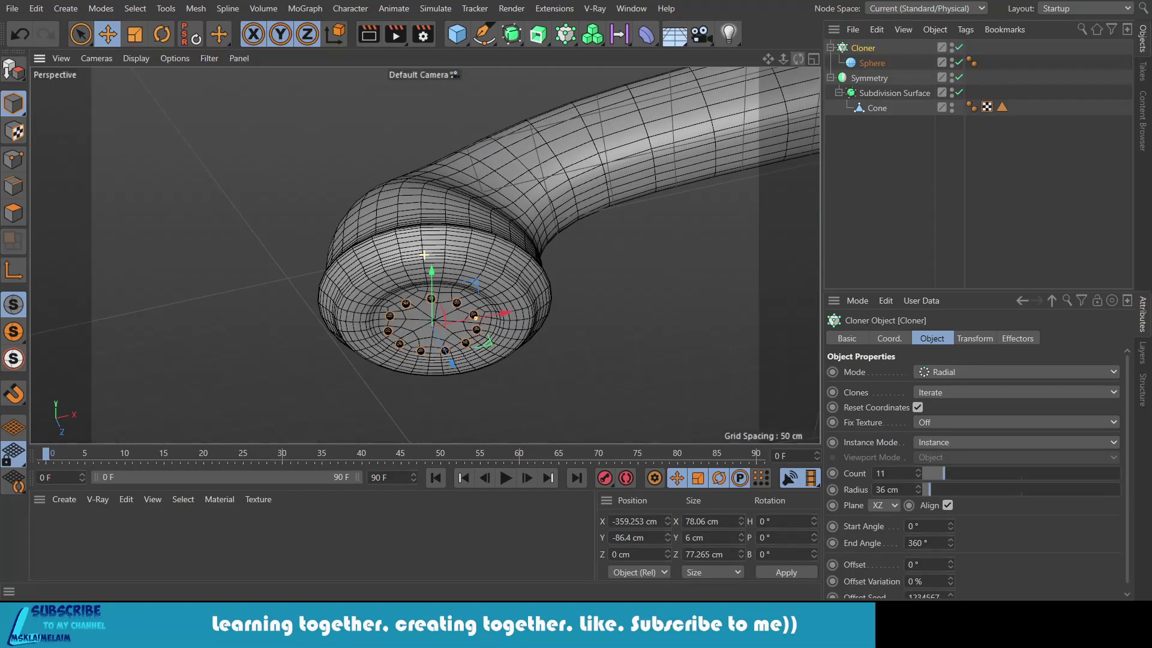
{"action": "left_click_drag", "start_coordinate": [797, 58], "coordinate": [795, 59]}
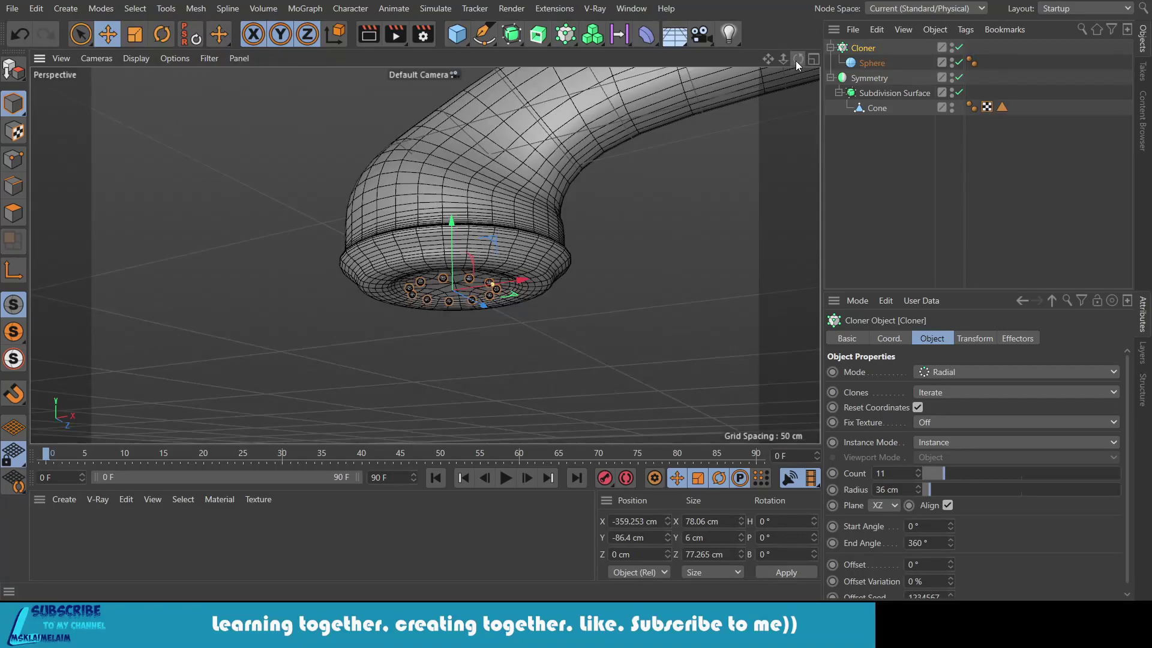
{"action": "left_click_drag", "start_coordinate": [451, 241], "coordinate": [451, 232]}
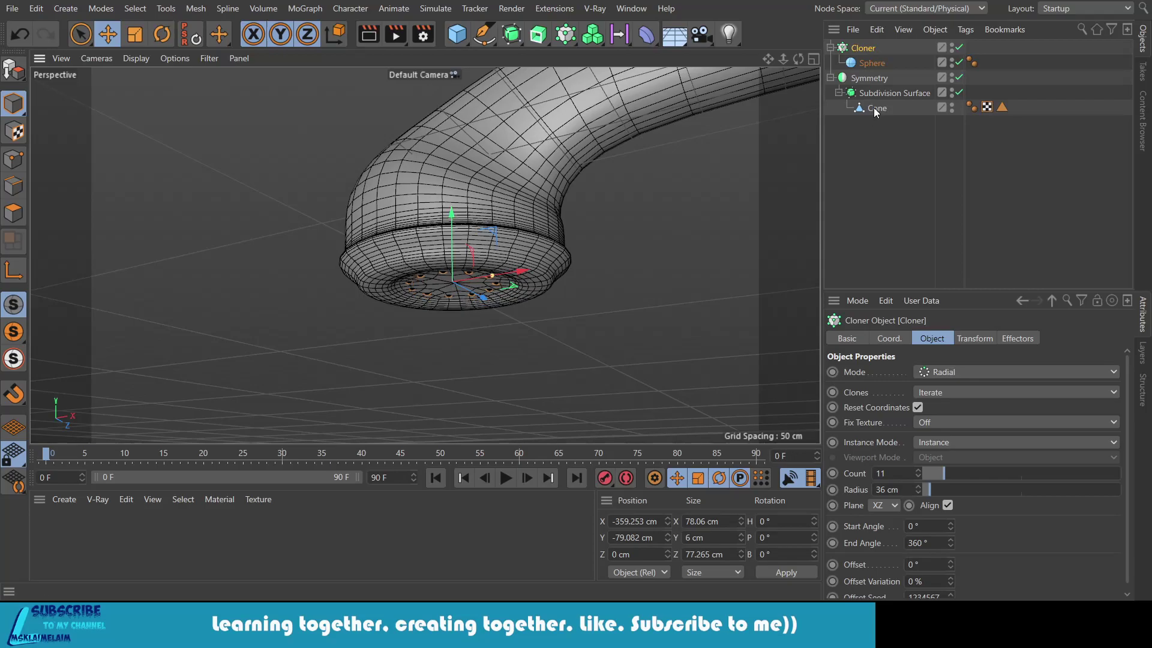
{"action": "left_click", "coordinate": [839, 93]}
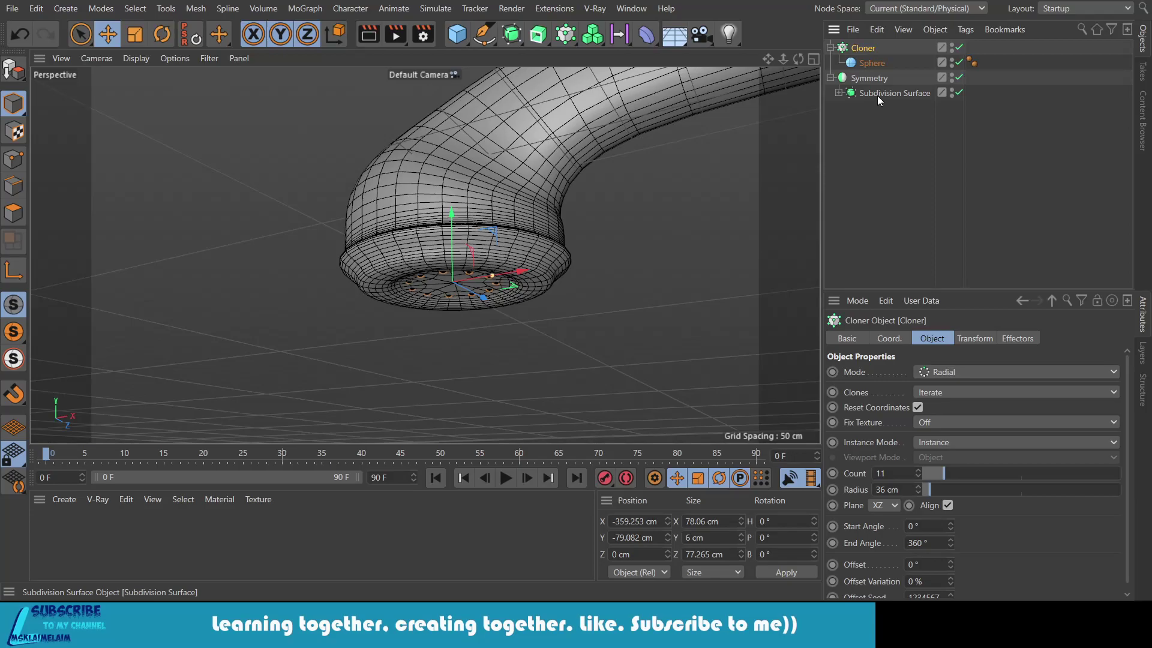
{"action": "left_click", "coordinate": [877, 95]}
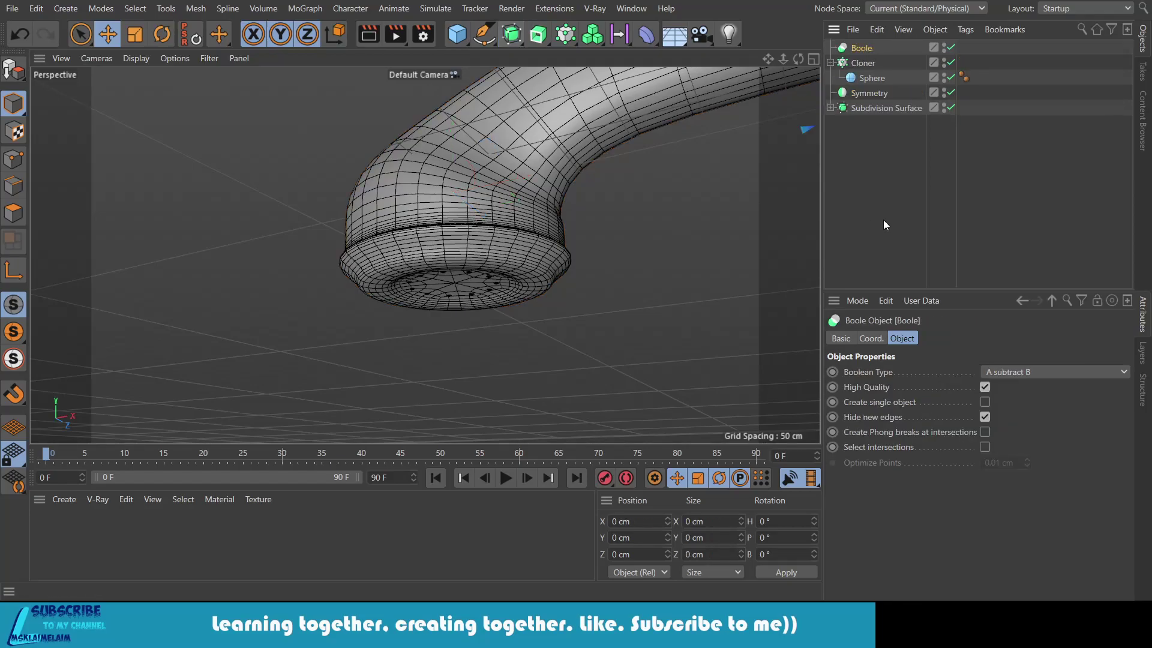
Step: Boole the Subdivision Surface with the Cloner, raise the count to 17, and nest the Boole under Symmetry
{"action": "mouse_move", "coordinate": [886, 108]}
{"action": "left_mouse_down"}
{"action": "mouse_move", "coordinate": [858, 52]}
{"action": "mouse_move", "coordinate": [856, 75]}
{"action": "left_mouse_up"}
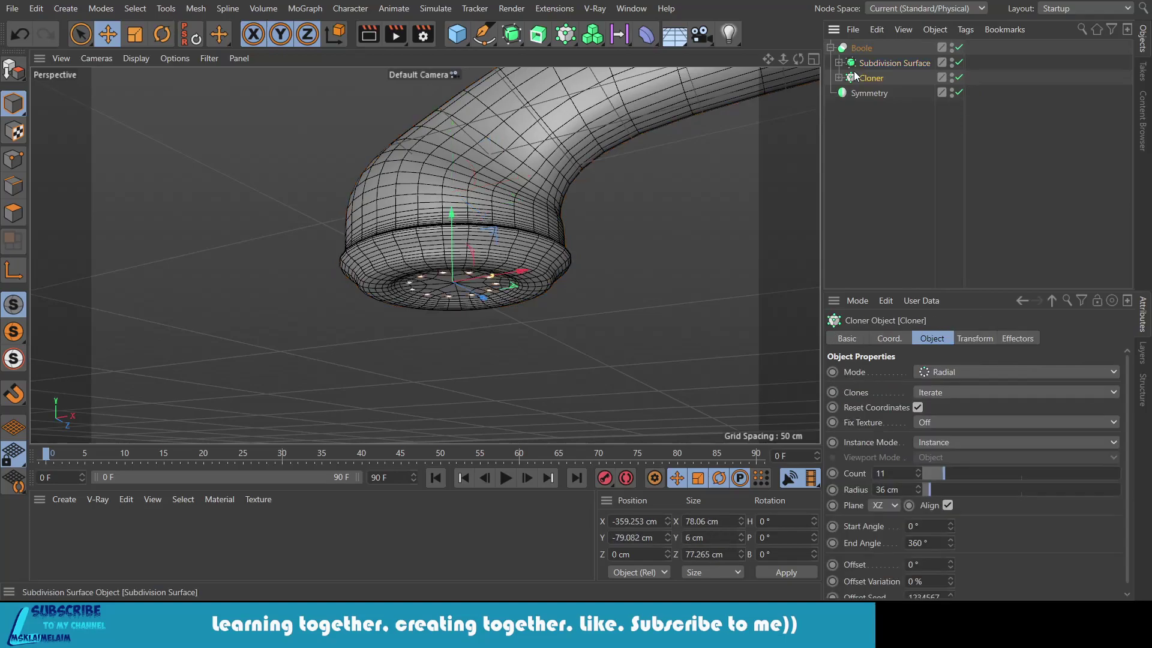
{"action": "key", "text": "ctrl+r"}
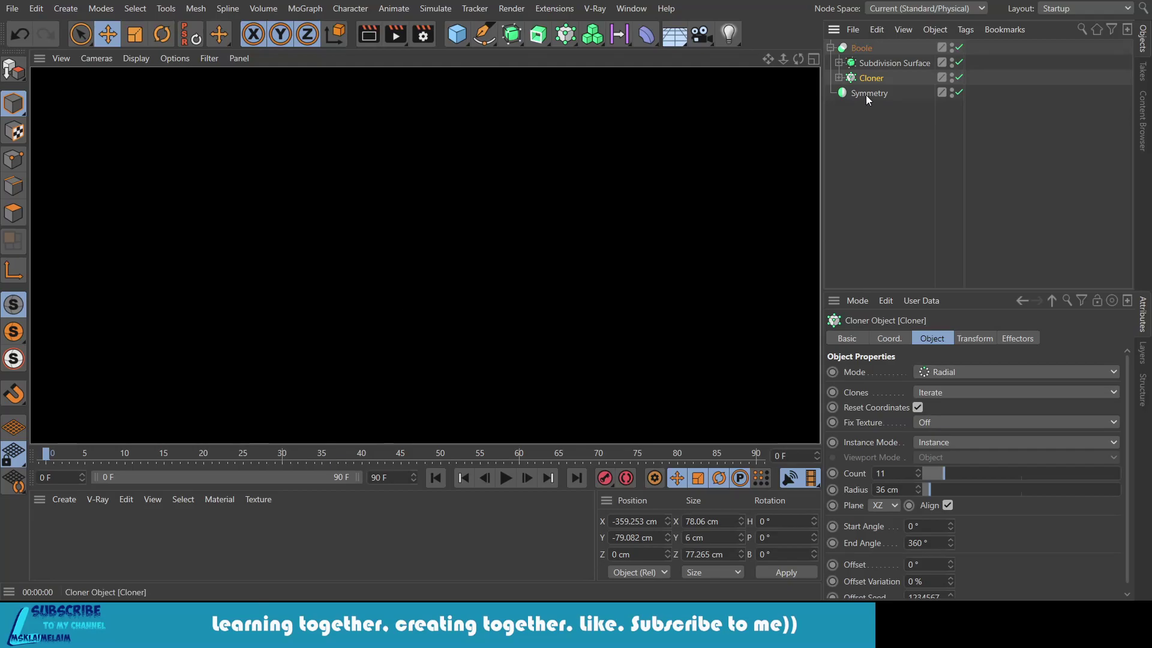
{"action": "left_click", "coordinate": [917, 470]}
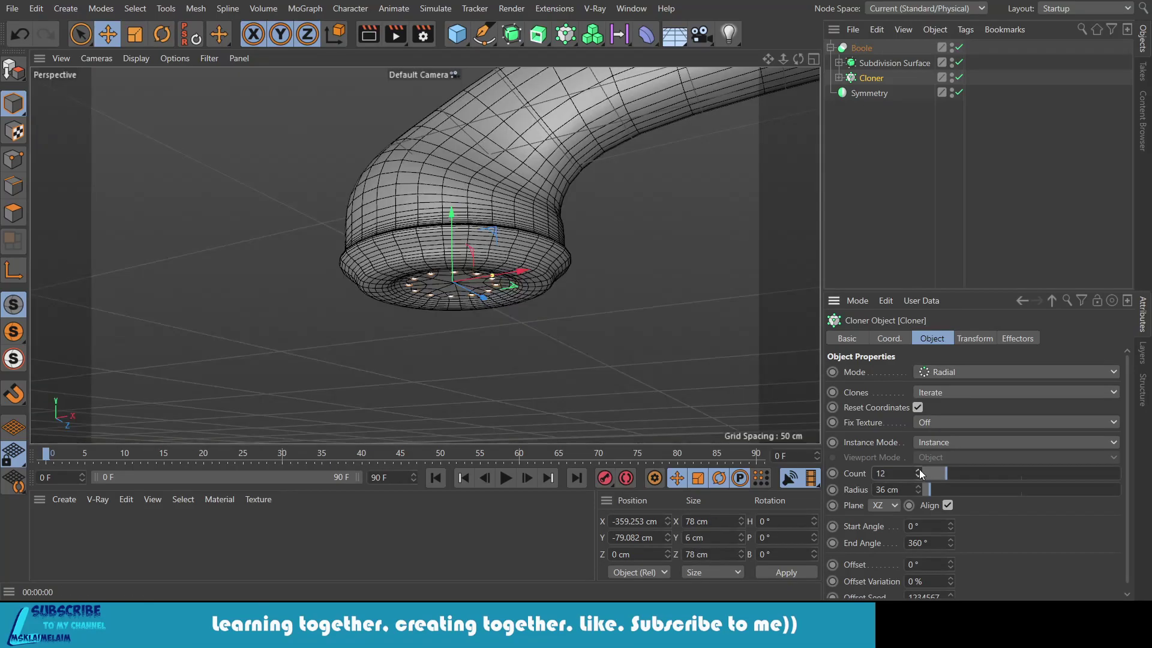
{"action": "left_click_drag", "start_coordinate": [919, 469], "coordinate": [919, 465]}
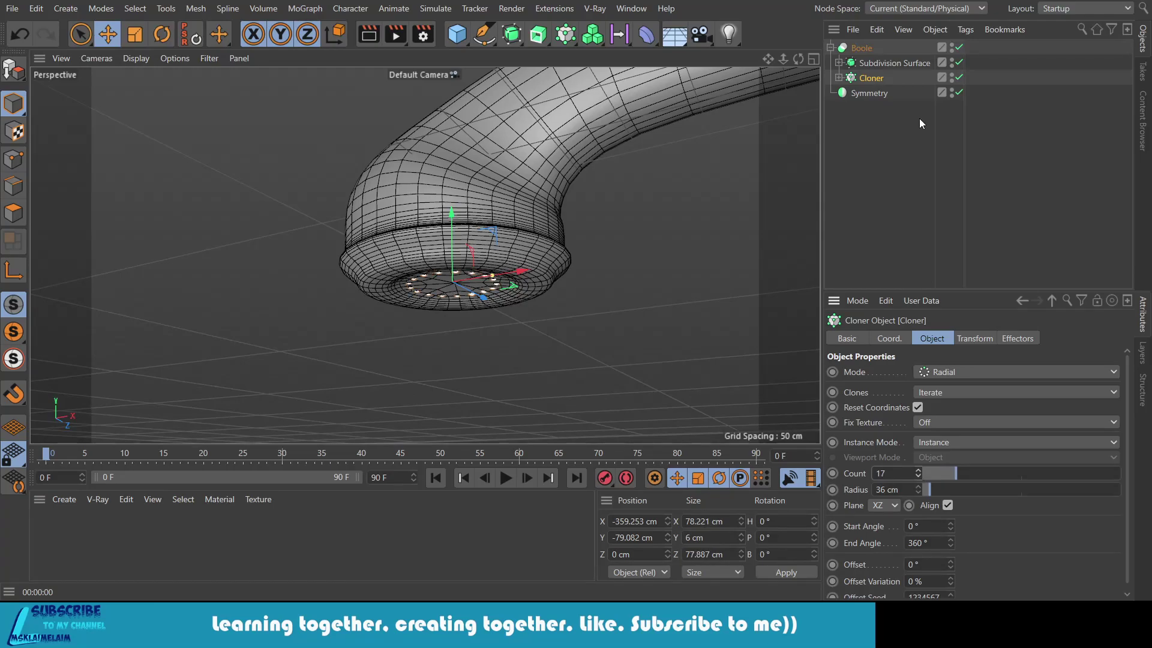
{"action": "left_click_drag", "start_coordinate": [867, 93], "coordinate": [870, 95]}
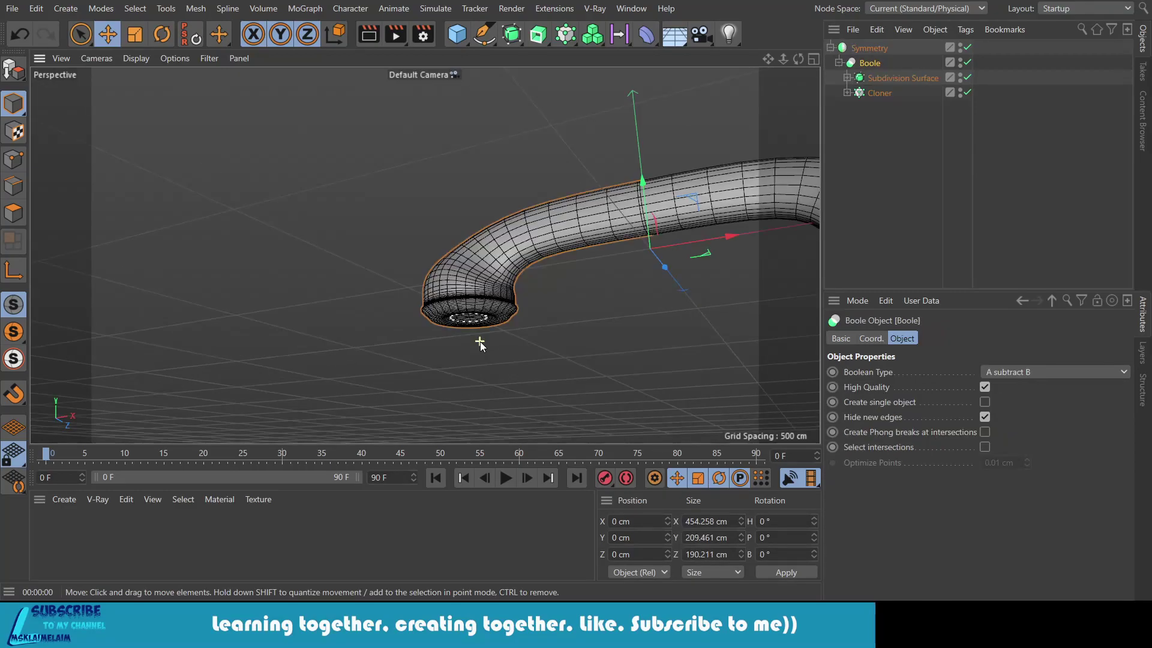
{"action": "key", "text": "h"}
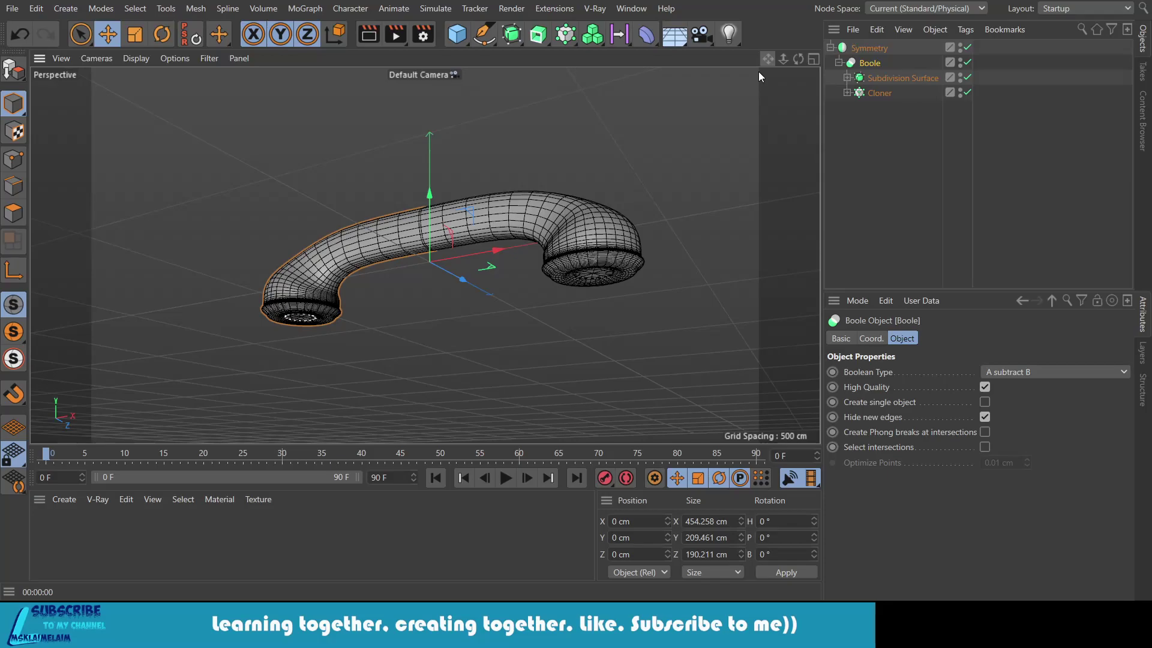
{"action": "scroll", "coordinate": [447, 123], "scroll_direction": "up", "scroll_amount": 10}
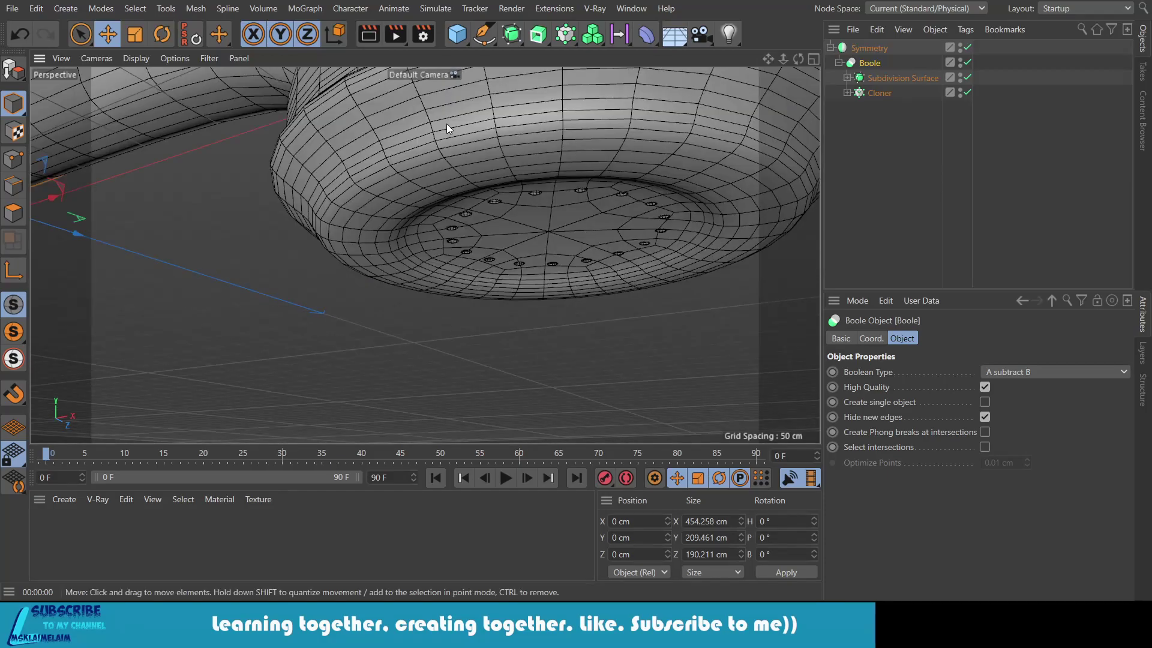
{"action": "left_click_drag", "start_coordinate": [447, 123], "coordinate": [534, 310], "text": "alt"}
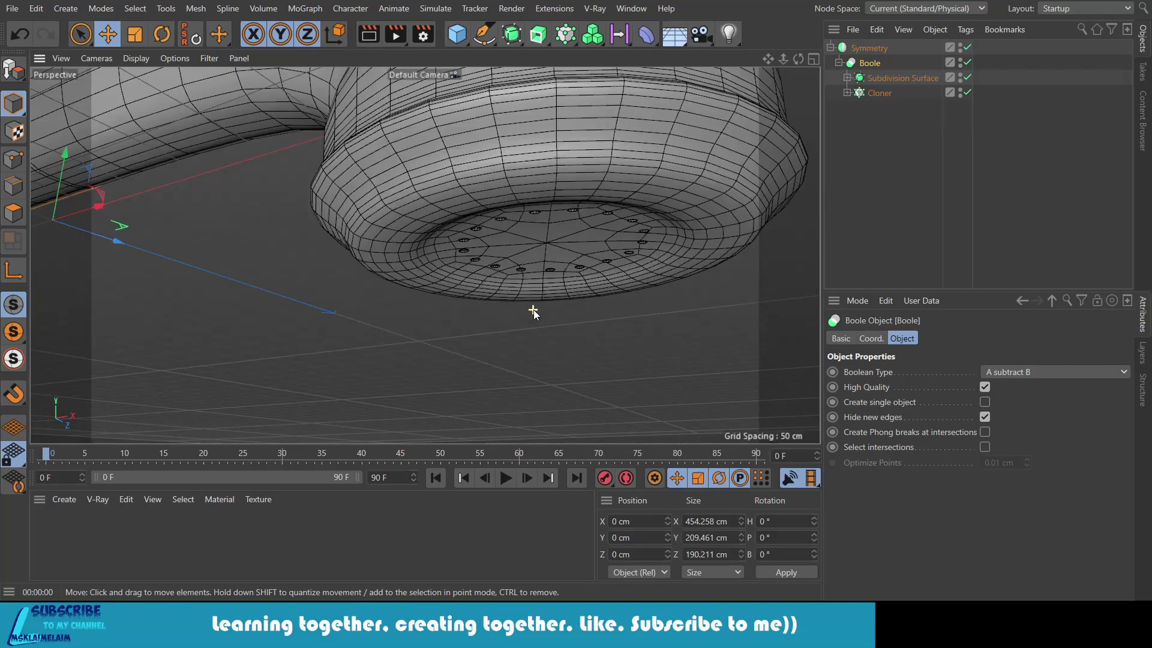
{"action": "key", "text": "h"}
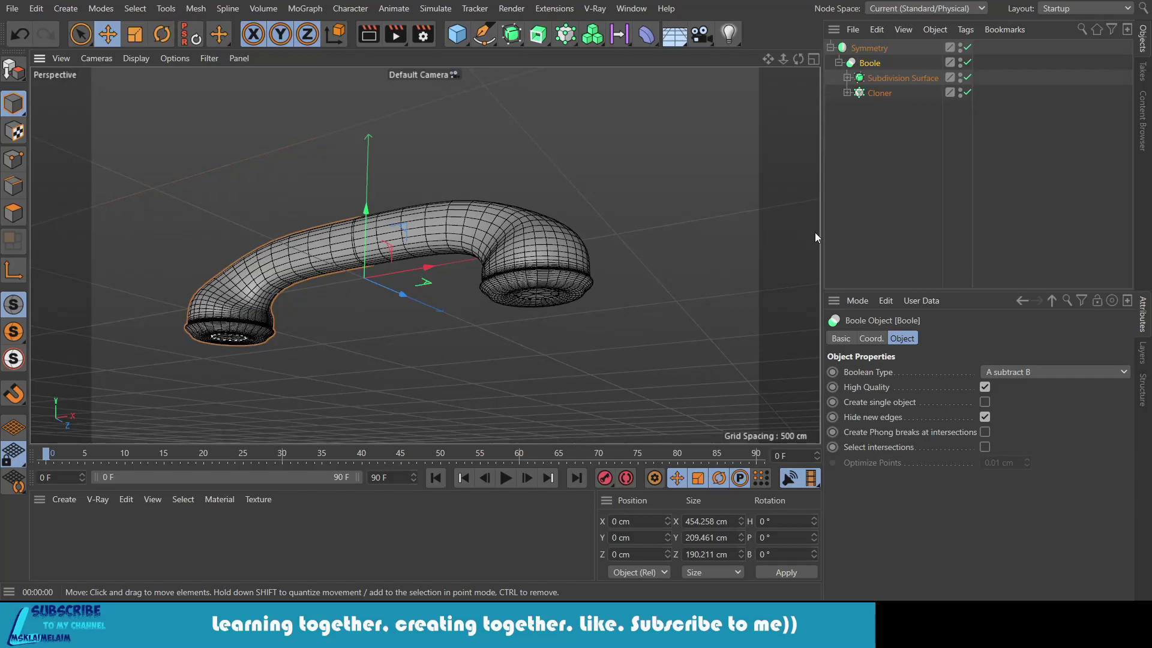
{"action": "left_click_drag", "start_coordinate": [815, 233], "coordinate": [111, 514], "text": "alt"}
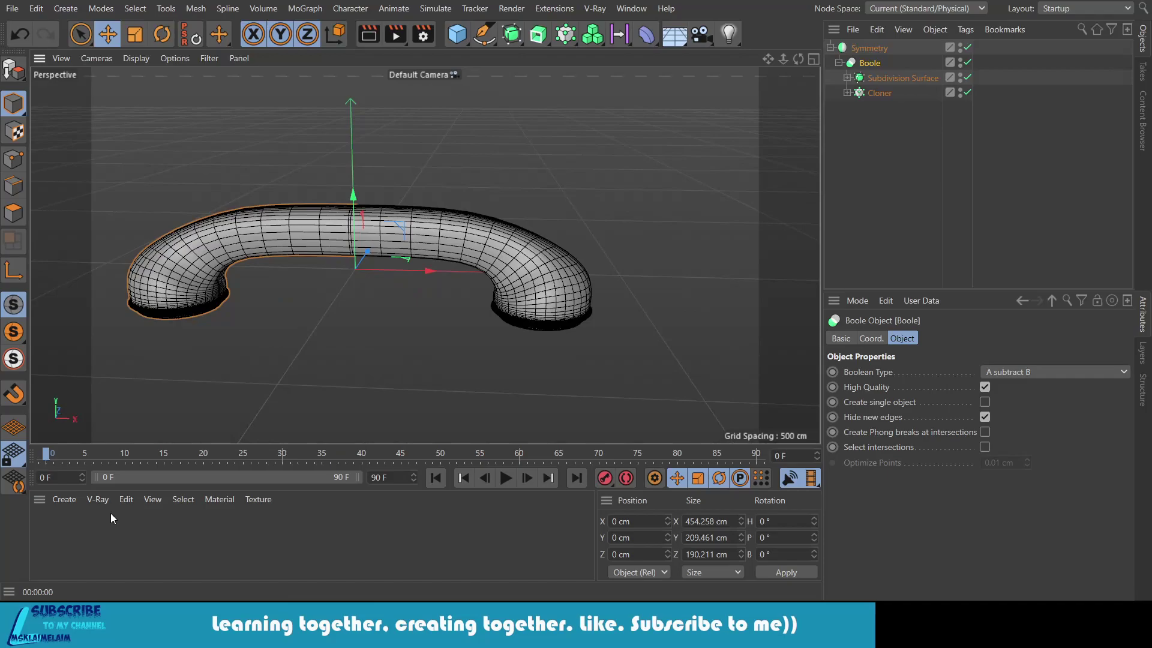
Step: Apply a new green material to the handset, render it, and set hole spheres to 5 cm radius
{"action": "double_click", "coordinate": [111, 514]}
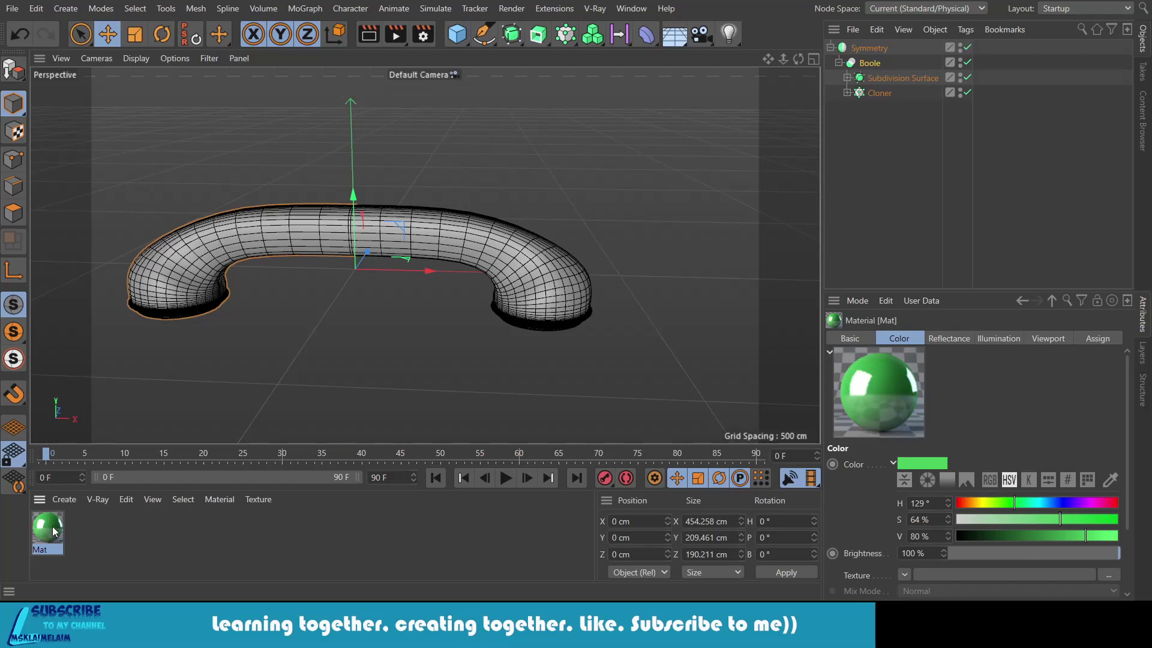
{"action": "left_click_drag", "start_coordinate": [54, 531], "coordinate": [570, 270]}
{"action": "key", "text": "ctrl+r"}
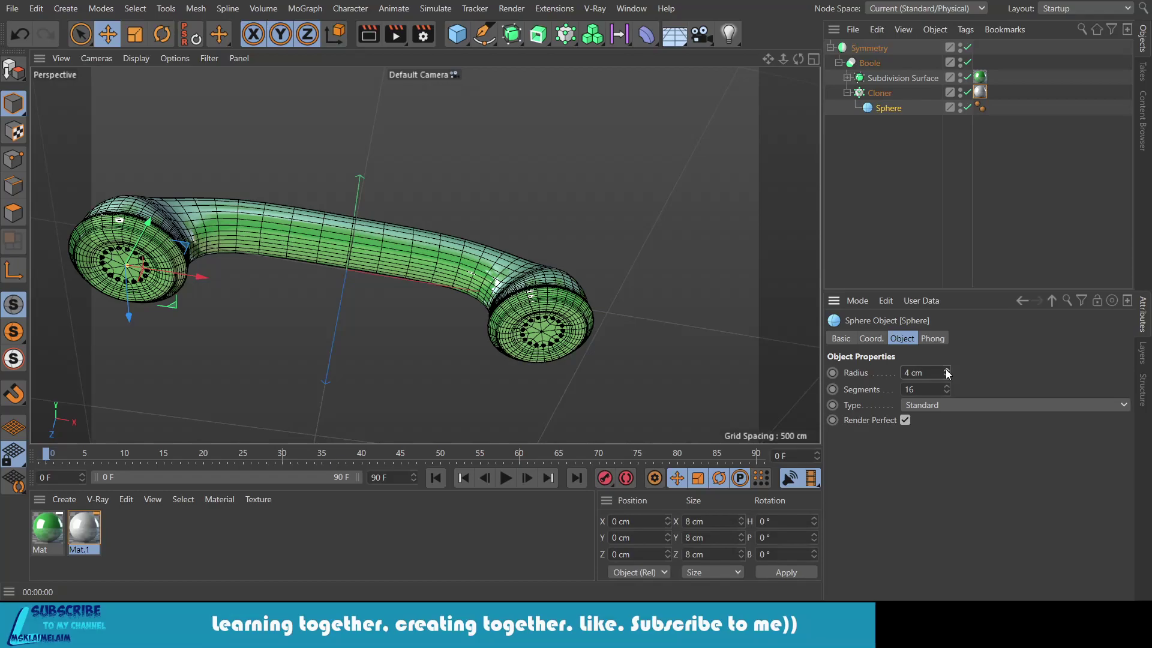
{"action": "left_click", "coordinate": [946, 370]}
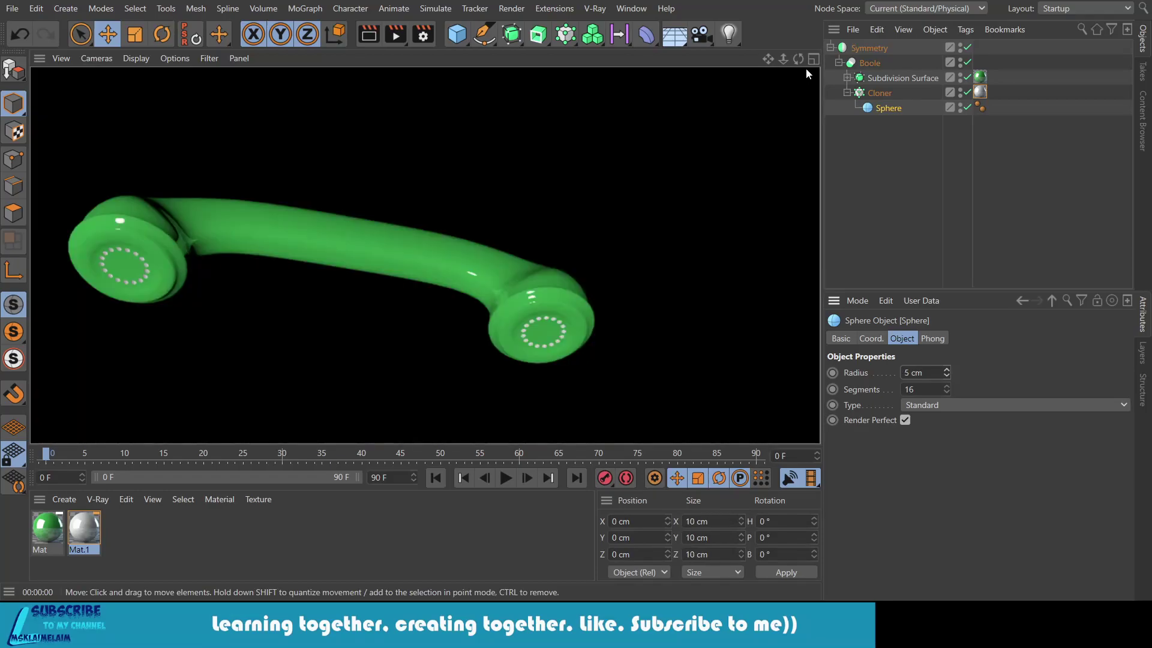